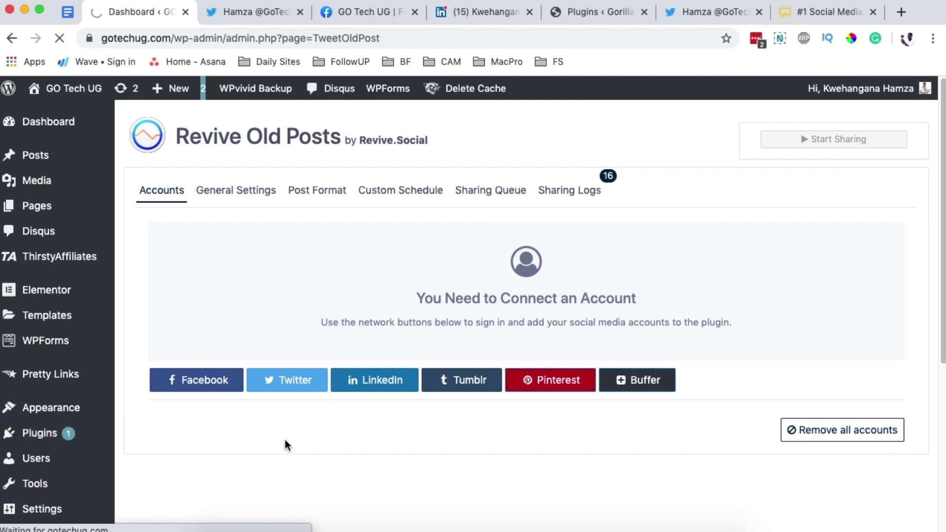
- Examine the Revive Old Posts and Revive Old Posts Pro Add-on entries in the installed plugins list
scroll(287, 431, down, 10)
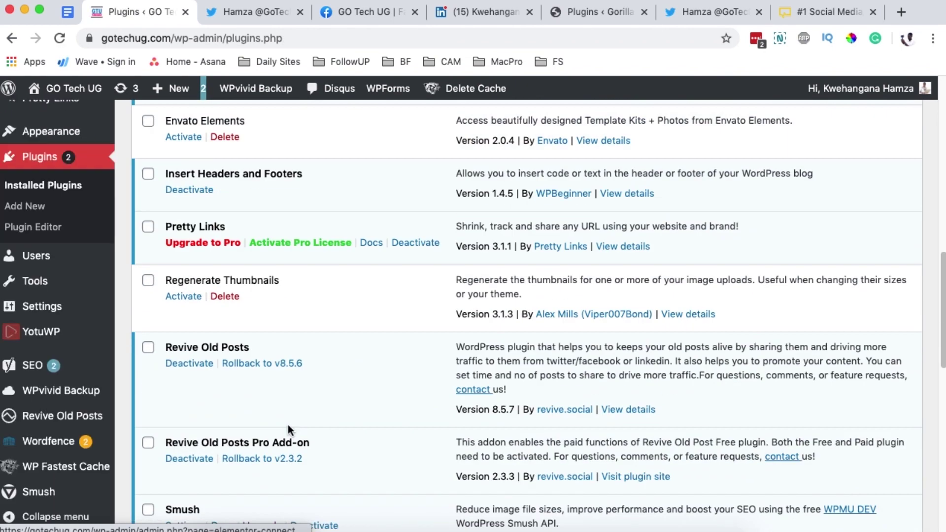
drag(171, 244, 254, 249)
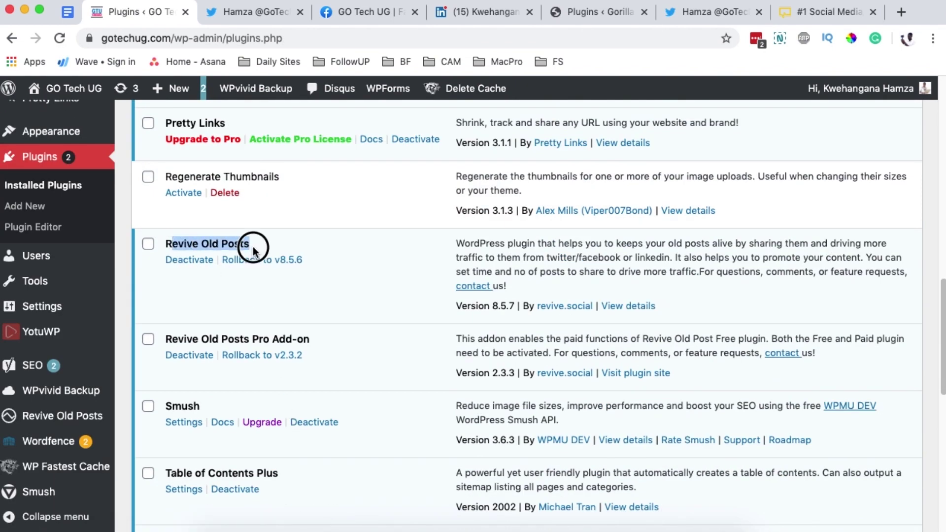
click(182, 243)
drag(172, 339, 306, 342)
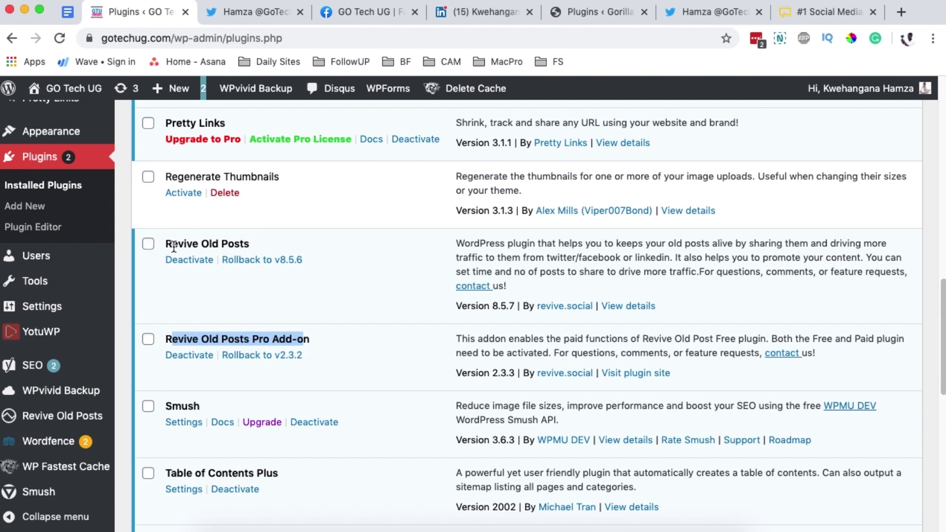
drag(166, 244, 292, 251)
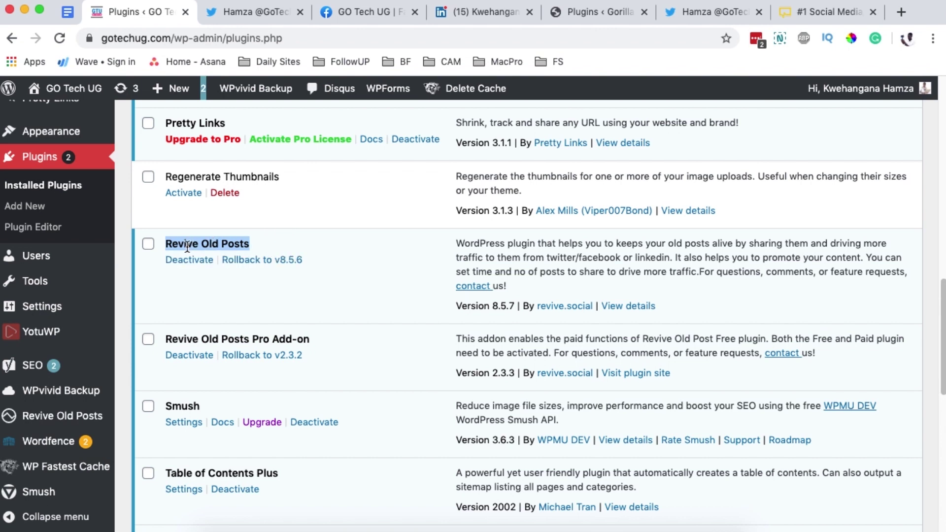
- Search the add-plugins directory for "revive old post" and check the Revive Old Posts plugin's number of active installations
scroll(222, 252, up, 15)
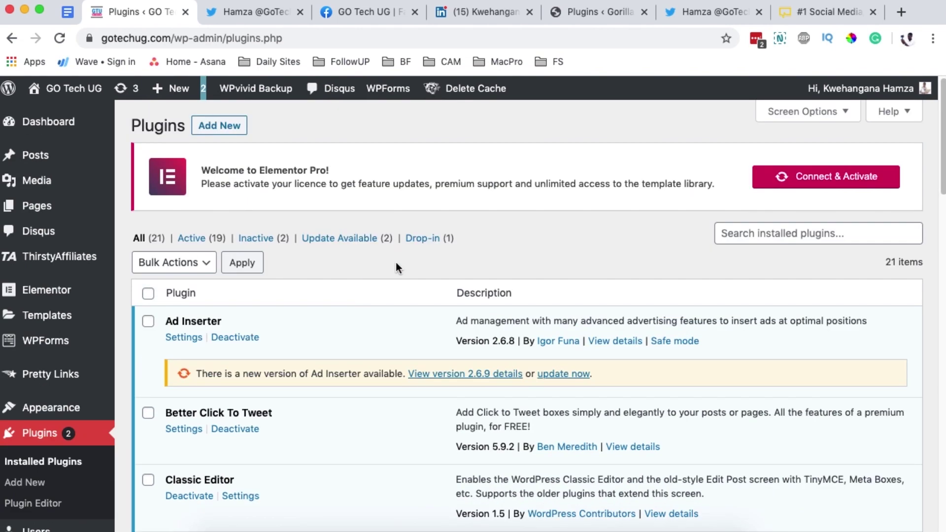
click(225, 130)
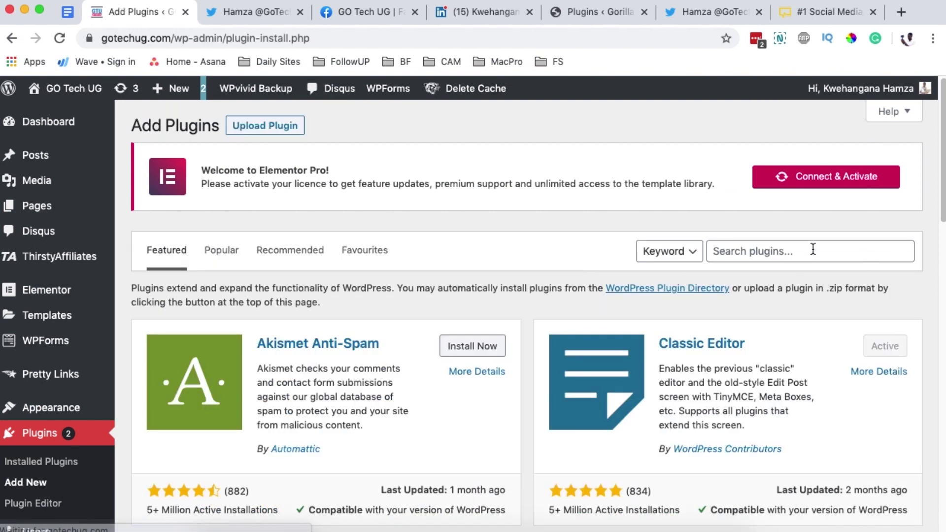
click(815, 248)
text(revive old post)
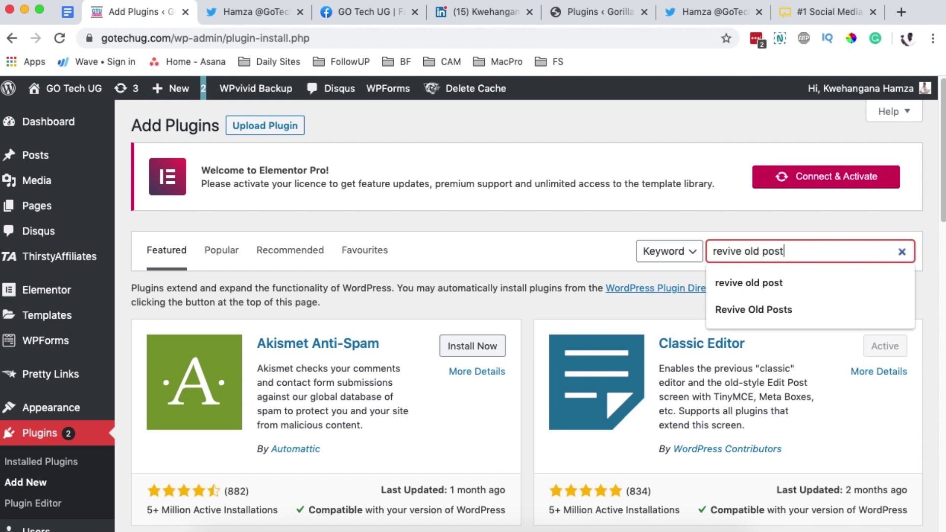
key(Return)
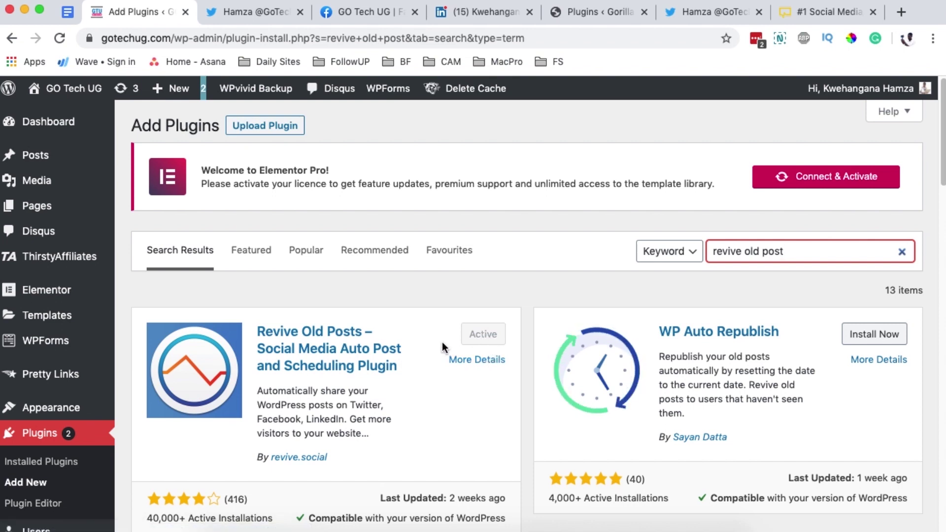
drag(147, 518, 204, 517)
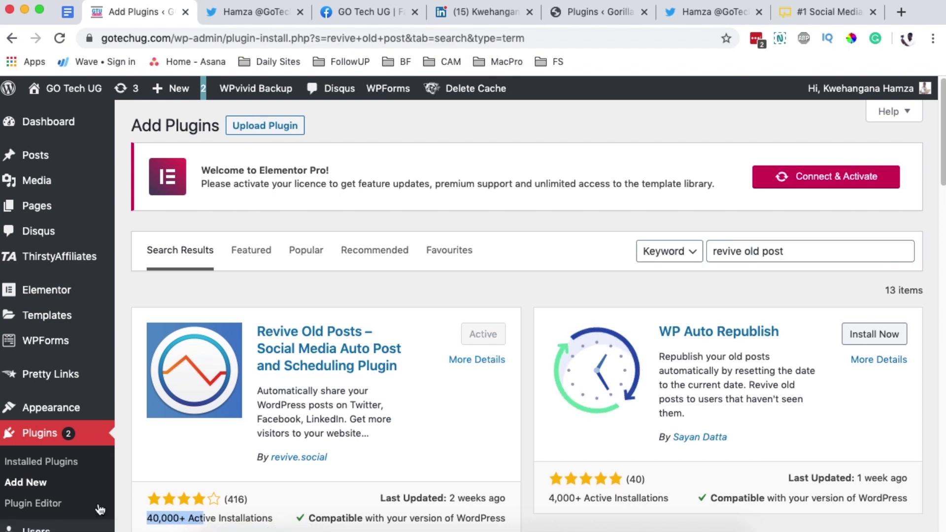
- Return to the installed plugins and locate the Revive Old Posts Pro Add-on entry
click(41, 466)
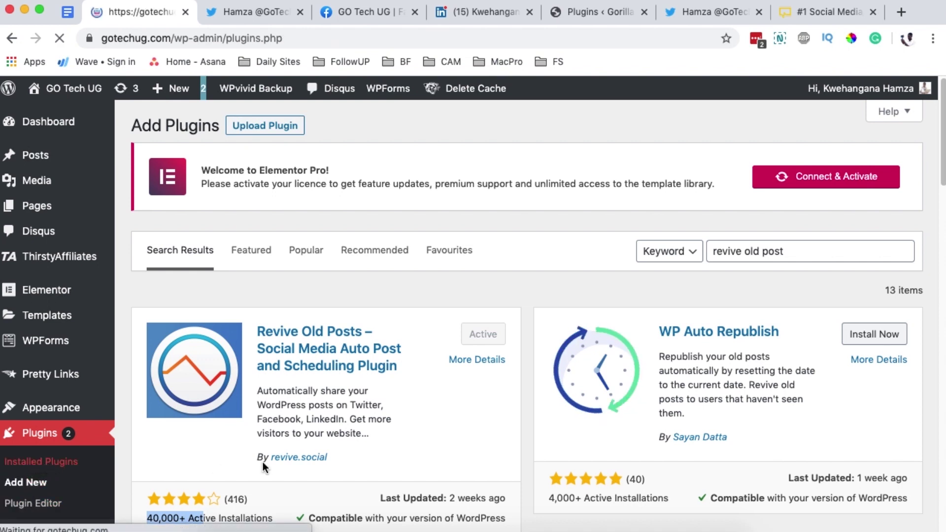
scroll(214, 184, down, 5)
drag(166, 292, 306, 294)
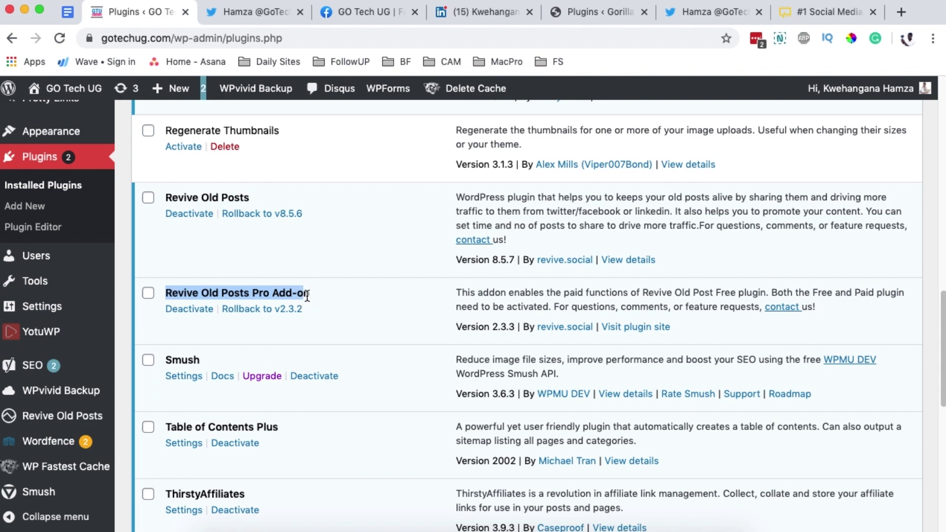
- Open the plugin upload form and its file chooser, and cancel without choosing a file
scroll(324, 319, up, 15)
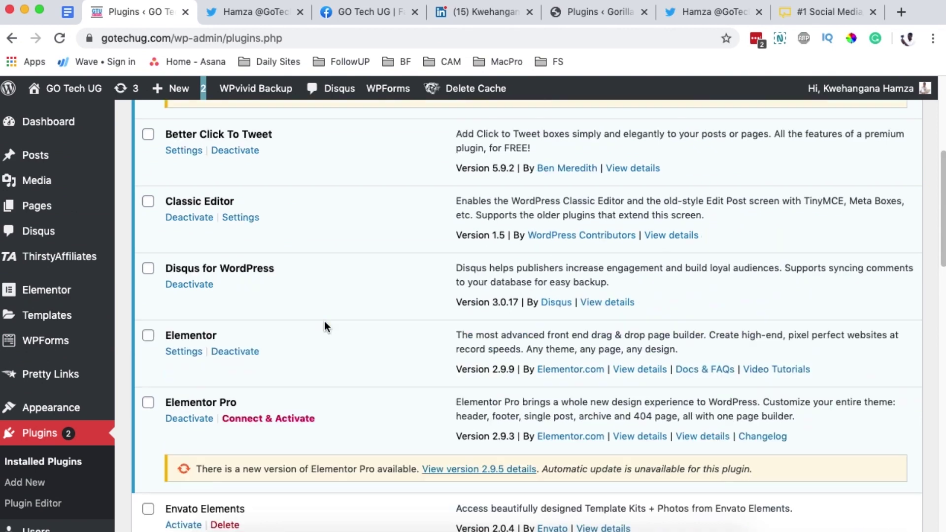
click(231, 129)
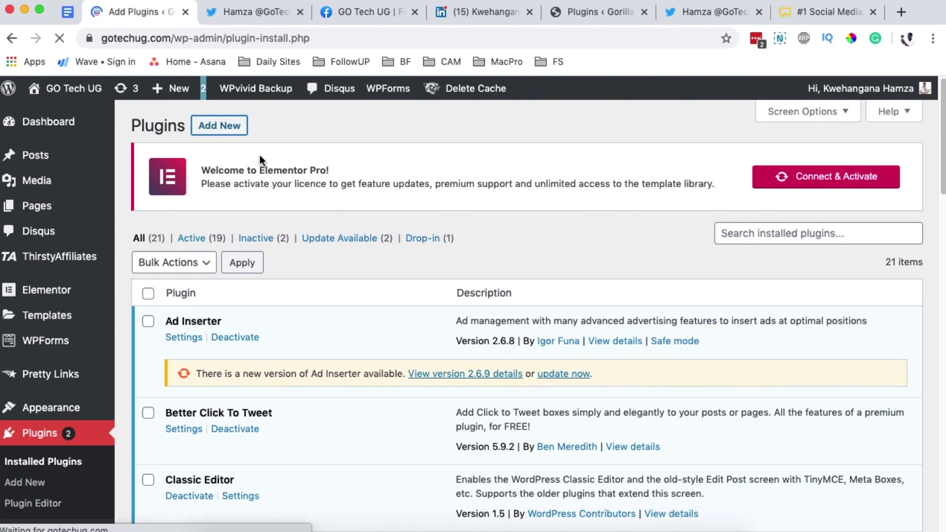
click(398, 258)
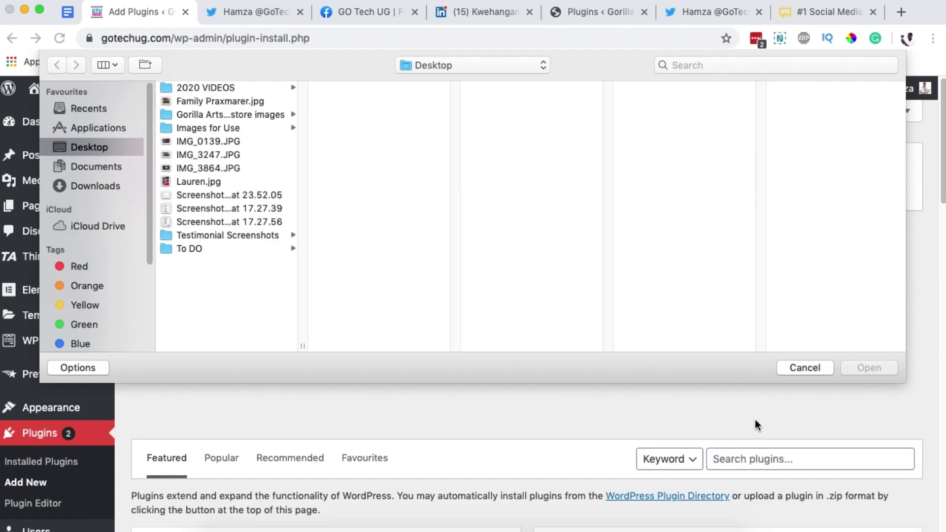
click(795, 368)
- Go back to the installed plugins list and review both Revive Old Posts entries
scroll(414, 460, down, 5)
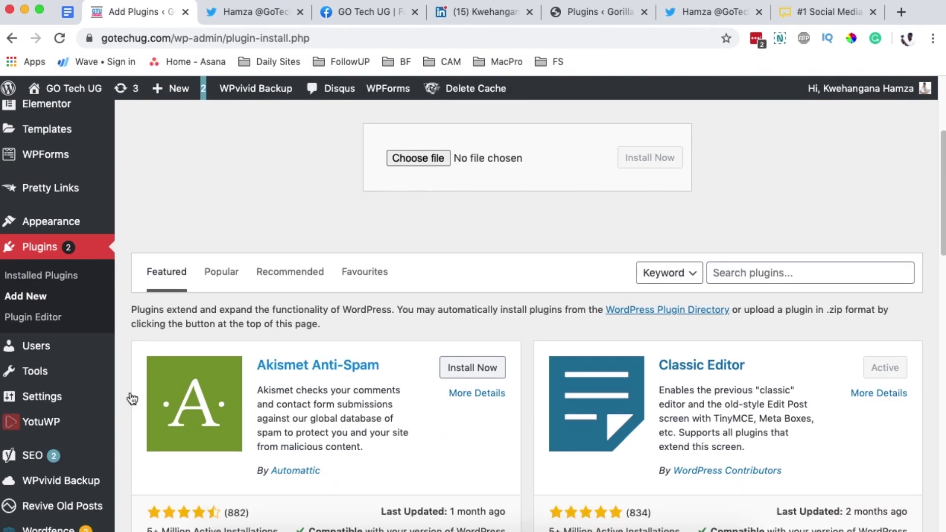
click(34, 275)
scroll(419, 416, down, 2)
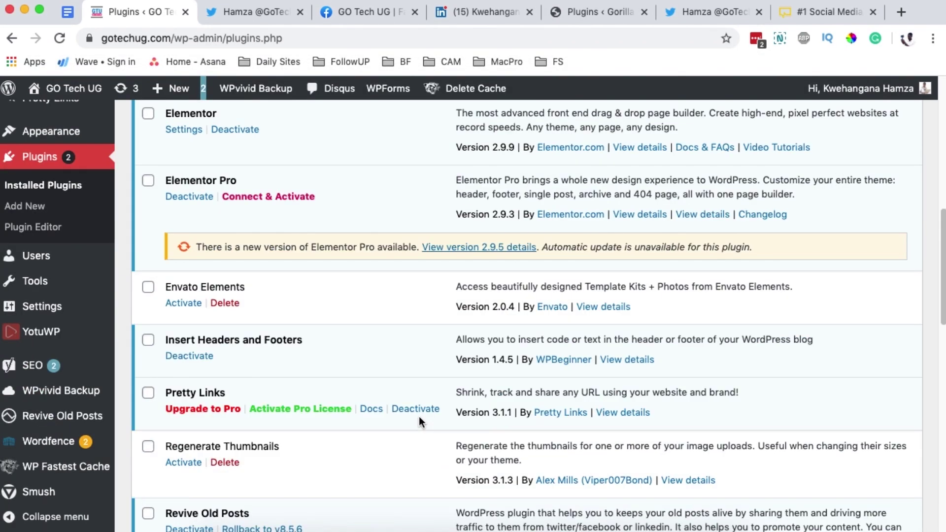
scroll(419, 421, down, 3)
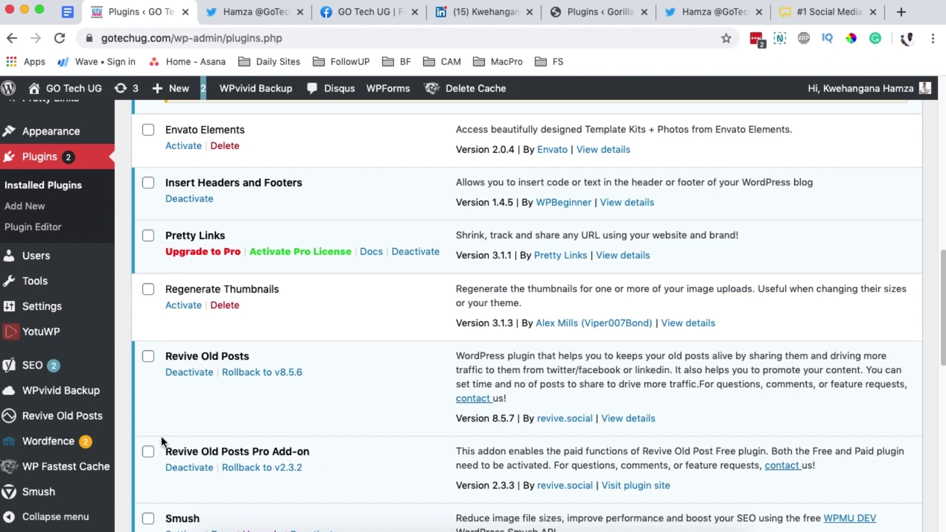
- Open the site's General Settings and check the Revive Old Posts Pro Add-on license field
mouse_move(55, 306)
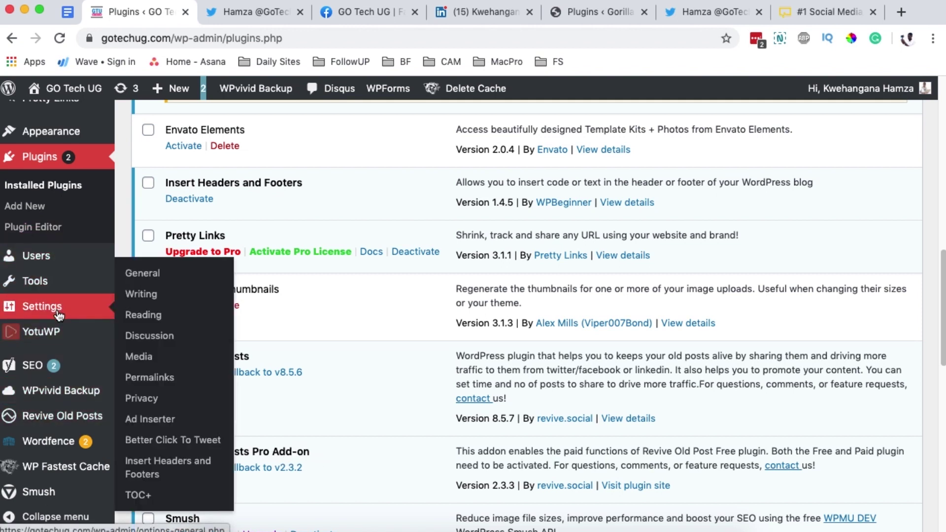
click(141, 273)
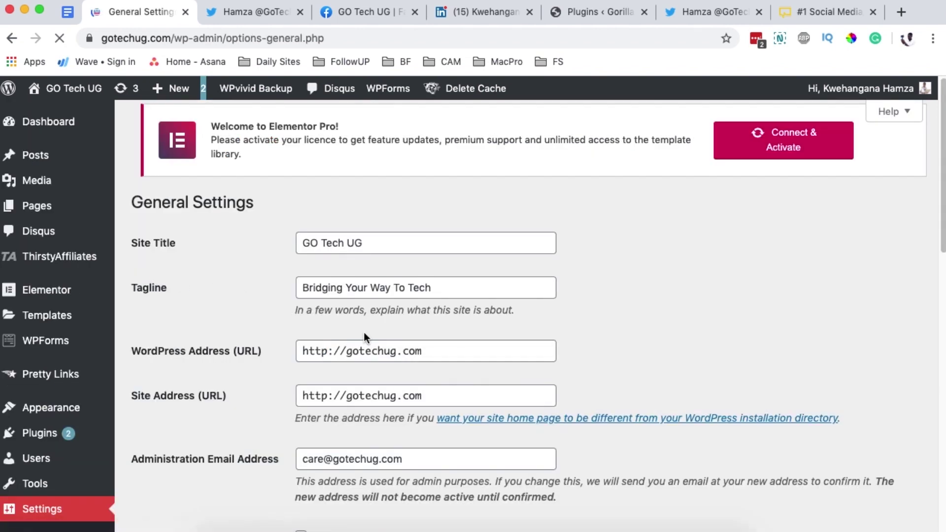
scroll(569, 389, down, 10)
scroll(569, 393, down, 2)
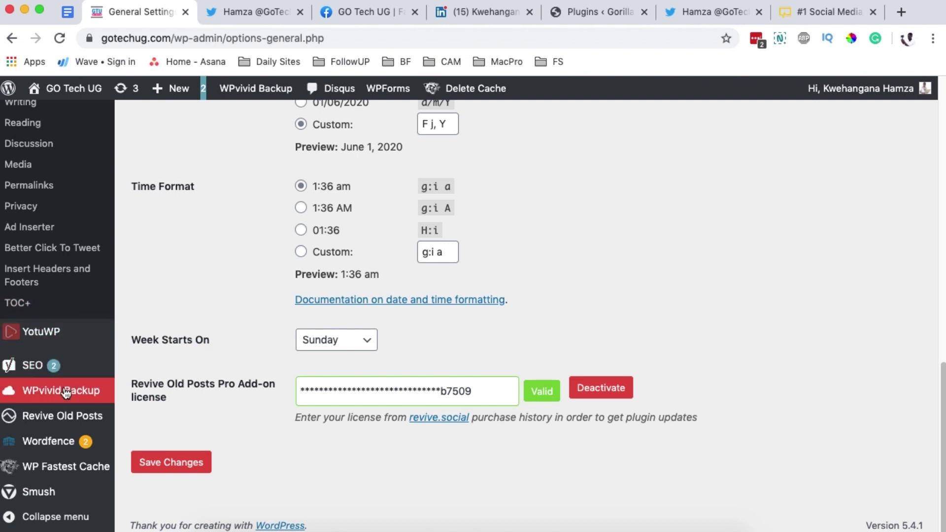
- Open the Revive Old Posts dashboard with its social account connection options
mouse_move(39, 420)
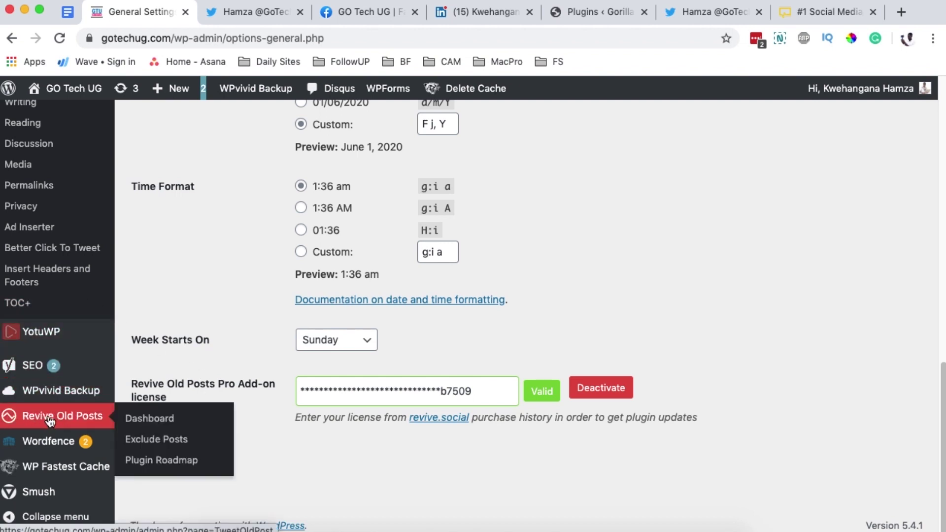
click(153, 423)
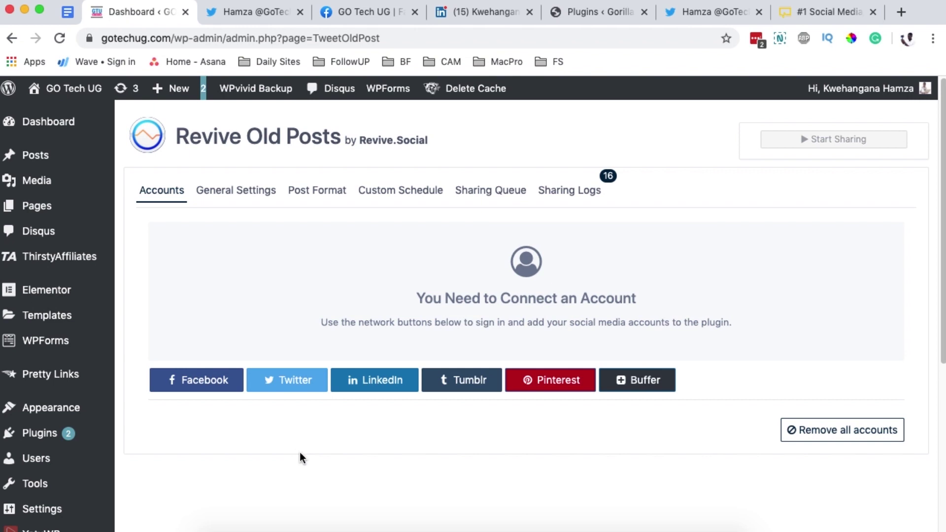
click(287, 392)
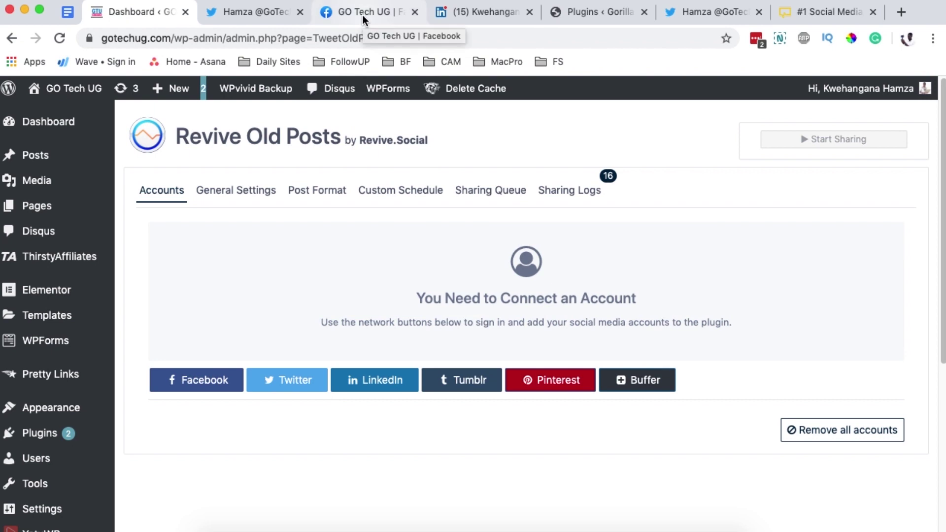
- View the Gorilla Arts Africa site's plugins page and return to the Revive Old Posts dashboard
click(574, 11)
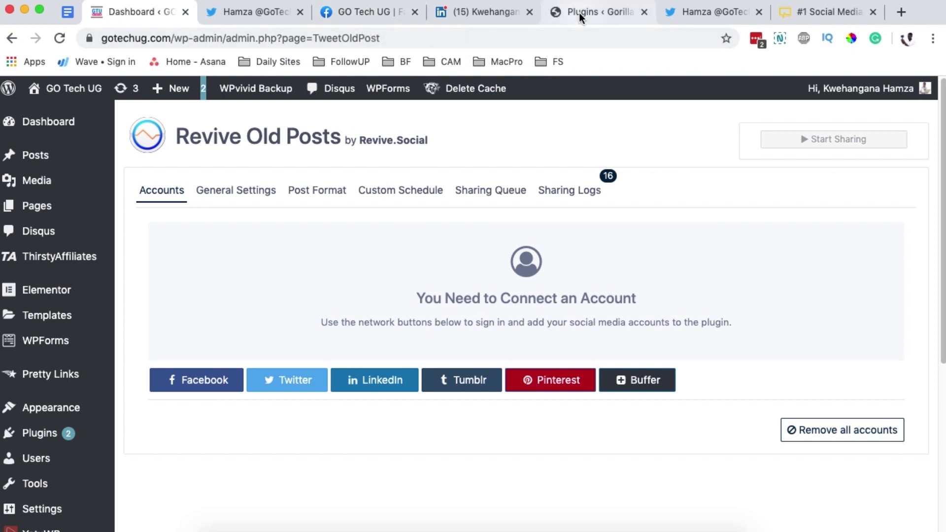
scroll(513, 309, down, 1)
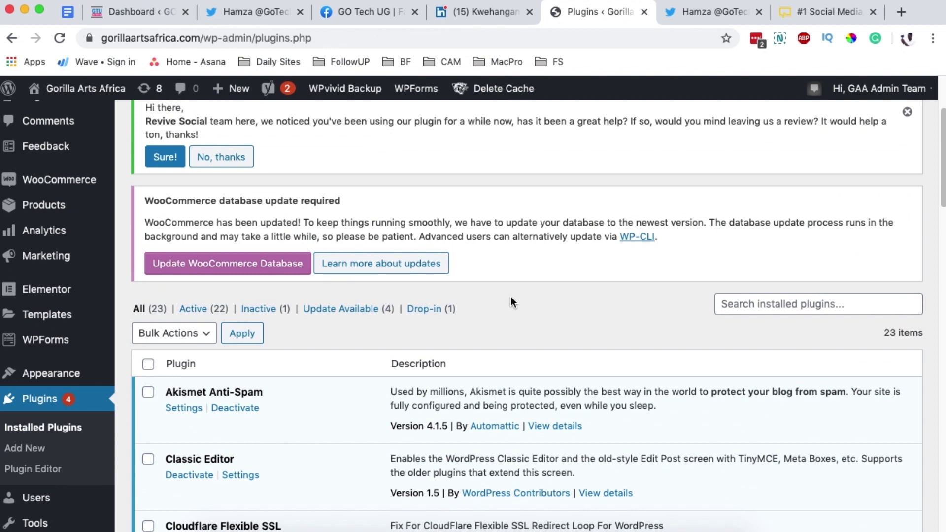
click(148, 12)
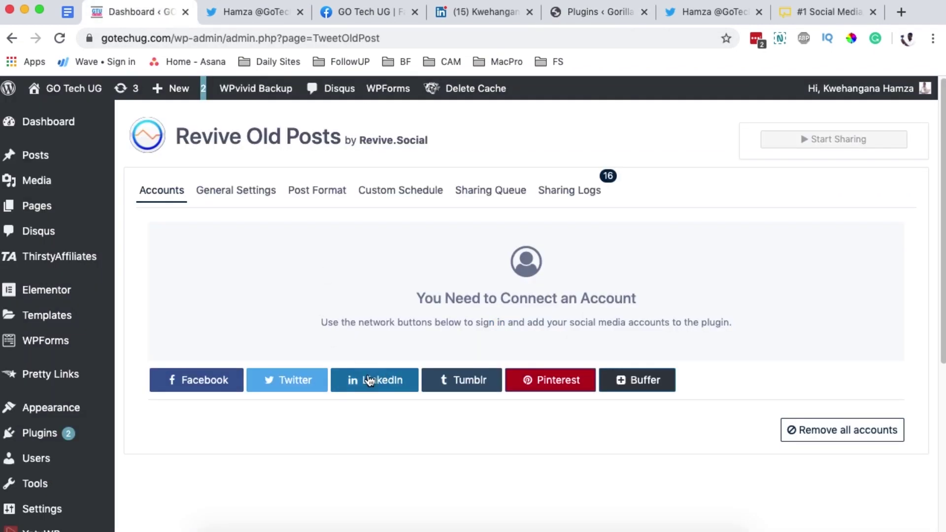
- Start connecting a Facebook account to Revive Old Posts by signing in to Facebook
click(187, 384)
click(207, 425)
click(177, 382)
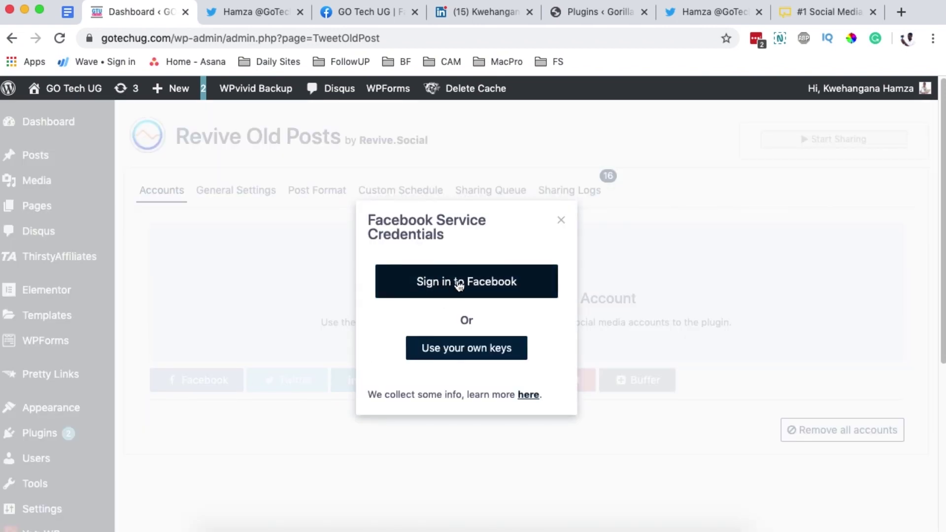
click(456, 284)
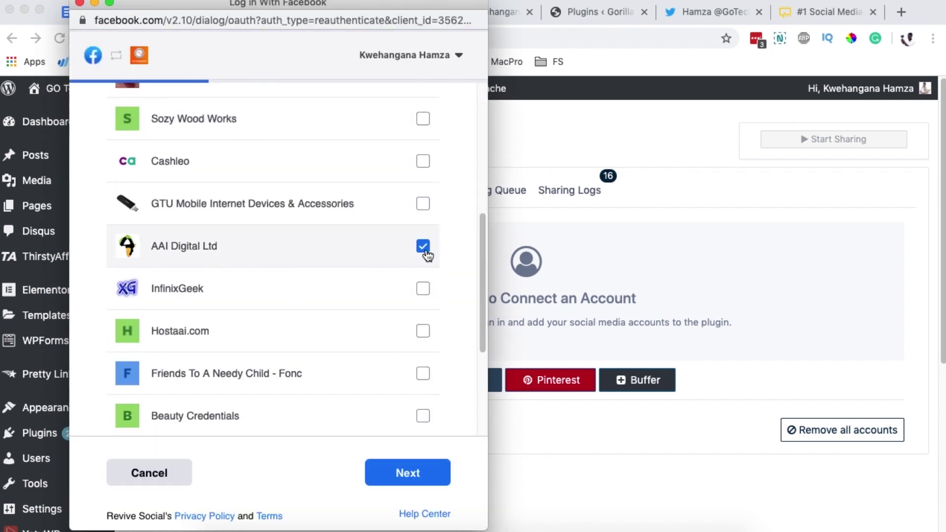
- Deselect the AAI Digital Ltd page, keep GO Tech UG selected, grant Revive Social the requested permissions, and add the page as a sharing account
click(423, 248)
scroll(428, 298, down, 5)
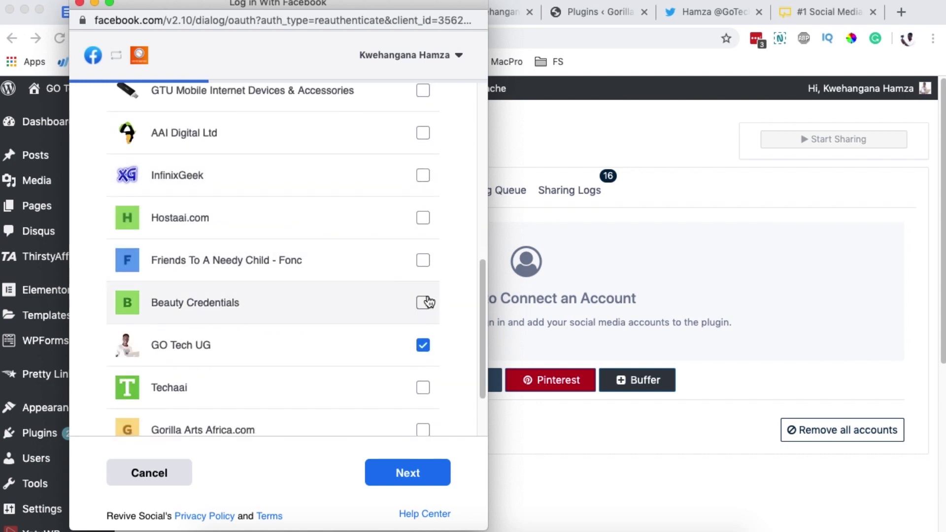
scroll(434, 316, down, 1)
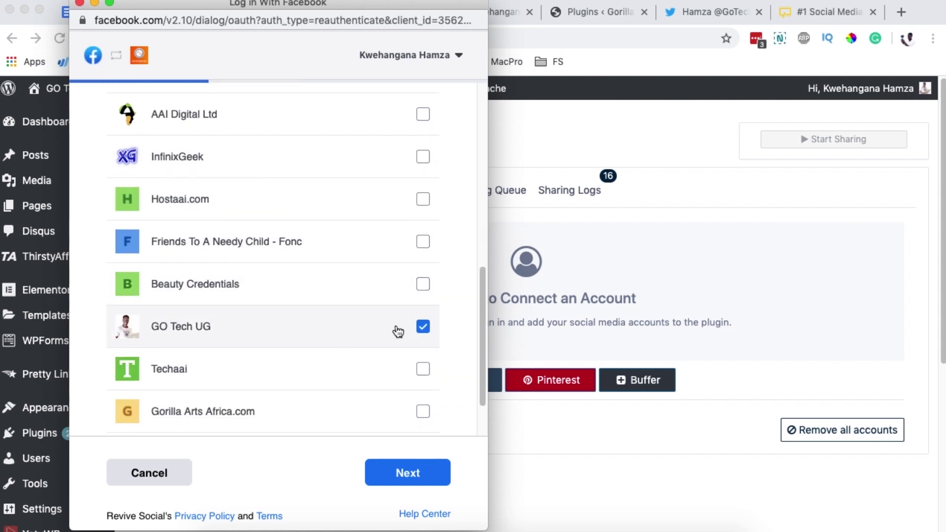
click(418, 473)
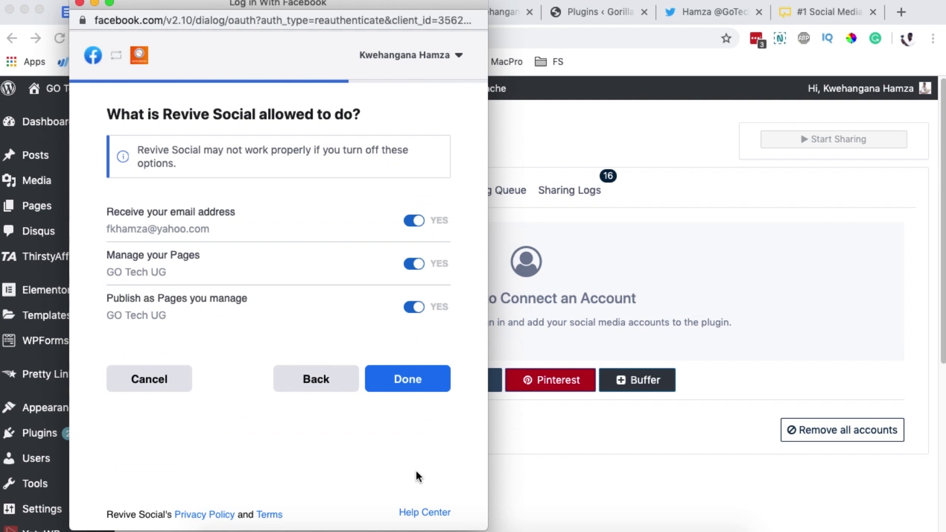
click(414, 386)
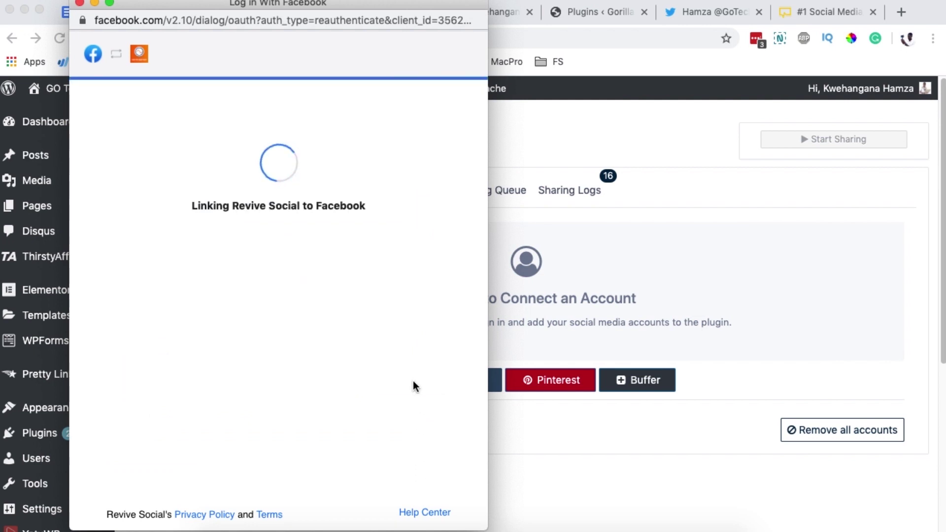
click(277, 242)
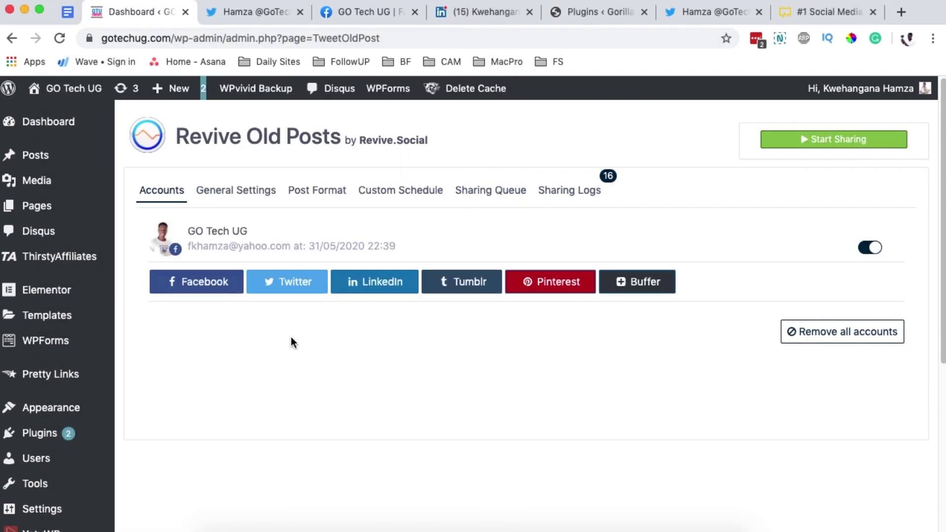
click(282, 280)
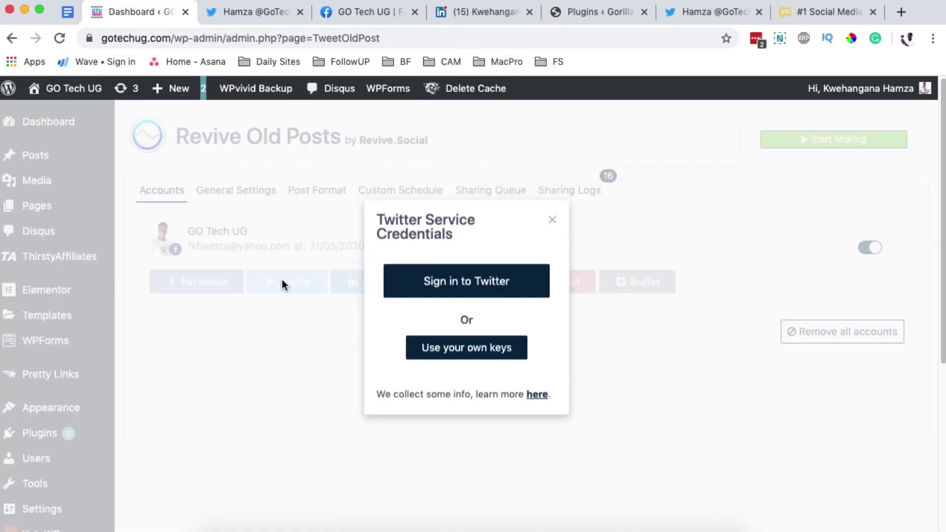
click(456, 289)
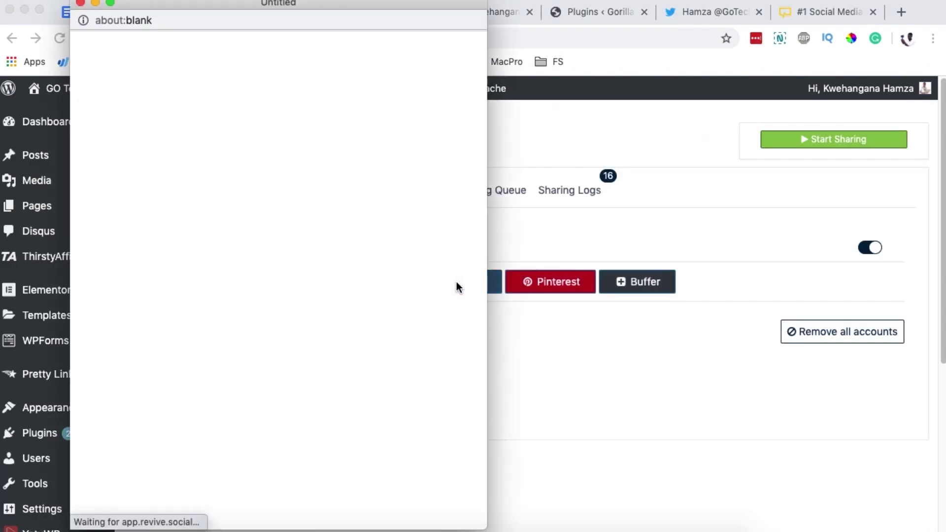
click(104, 162)
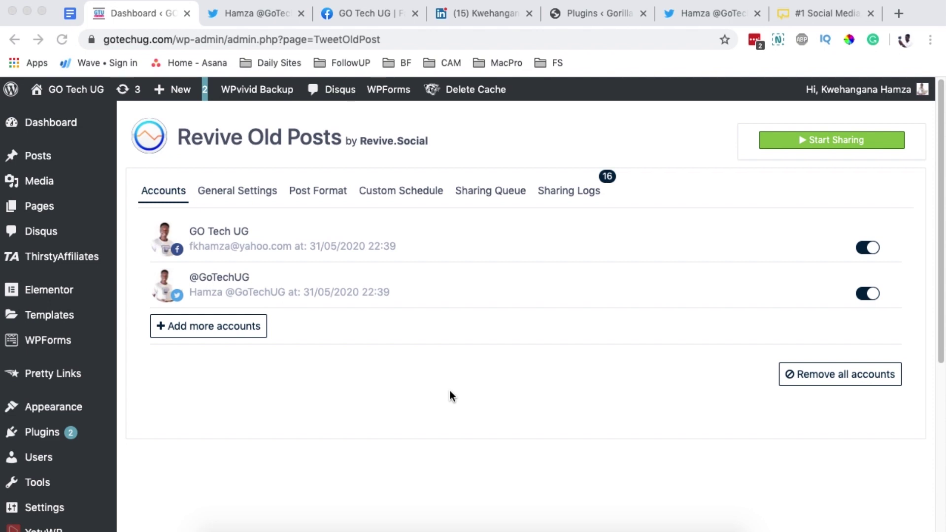
click(389, 471)
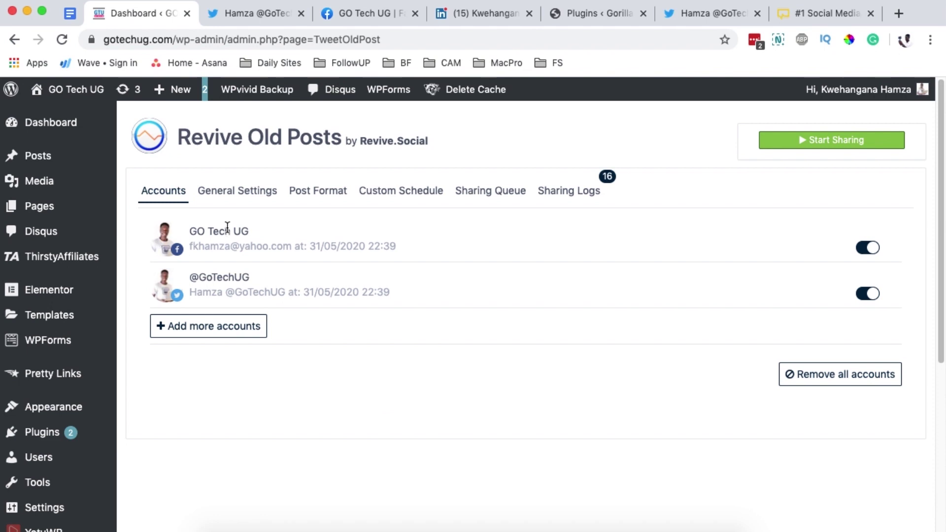
- Look through the plugin's General Settings, Post Format, Custom Schedule, Sharing Queue and Sharing Logs sections
click(237, 193)
click(316, 192)
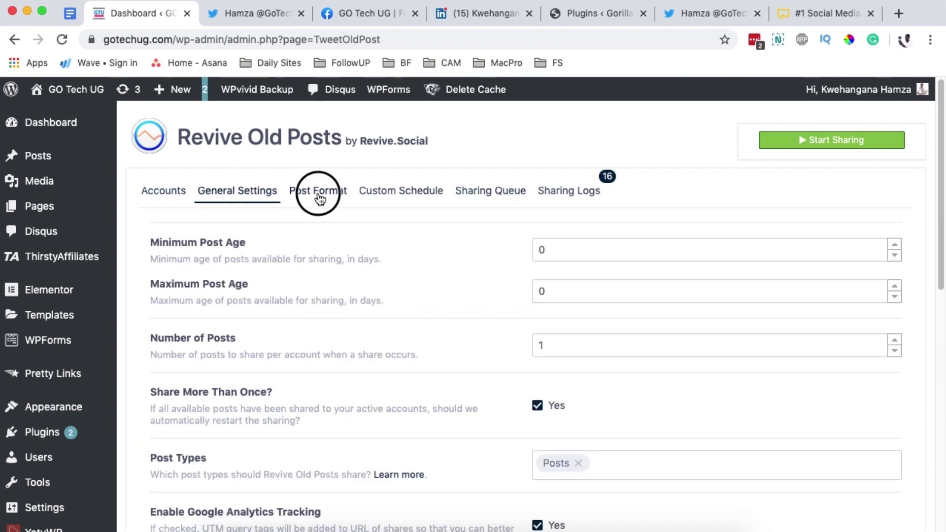
click(401, 193)
click(513, 199)
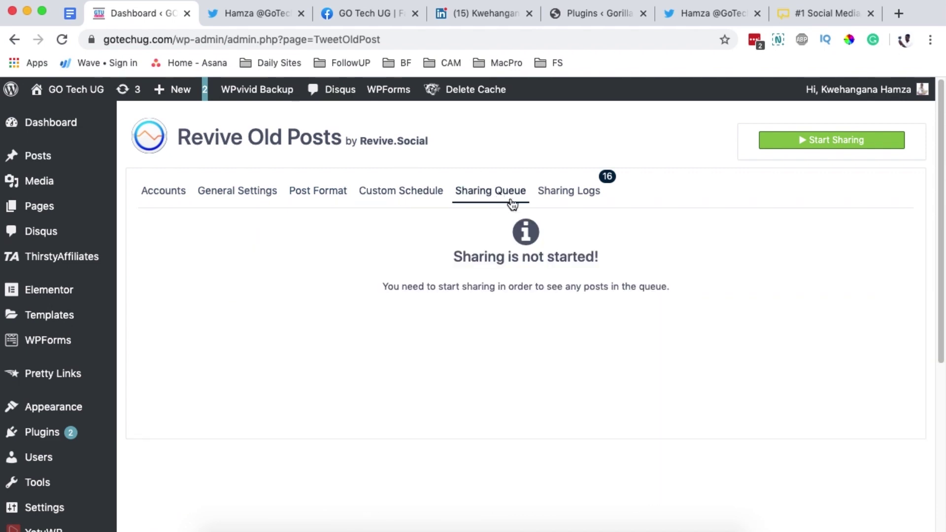
click(570, 193)
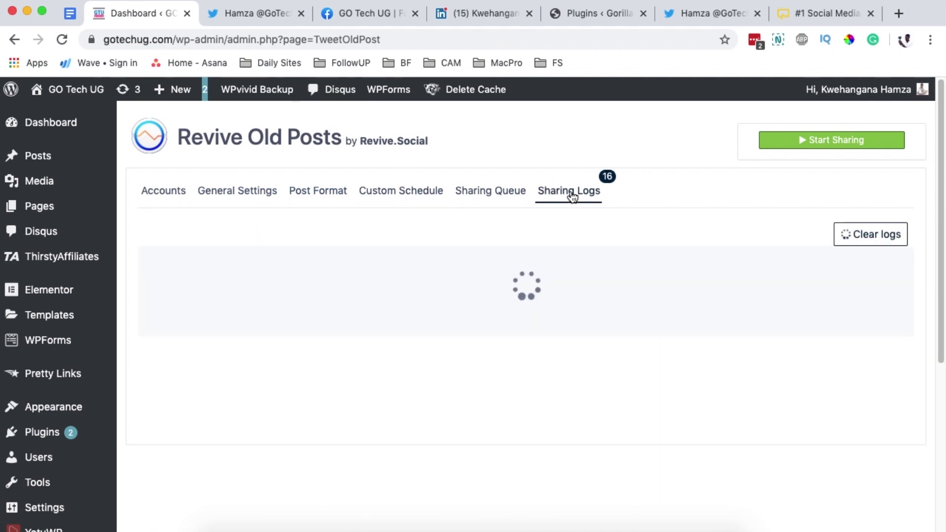
click(235, 196)
click(309, 192)
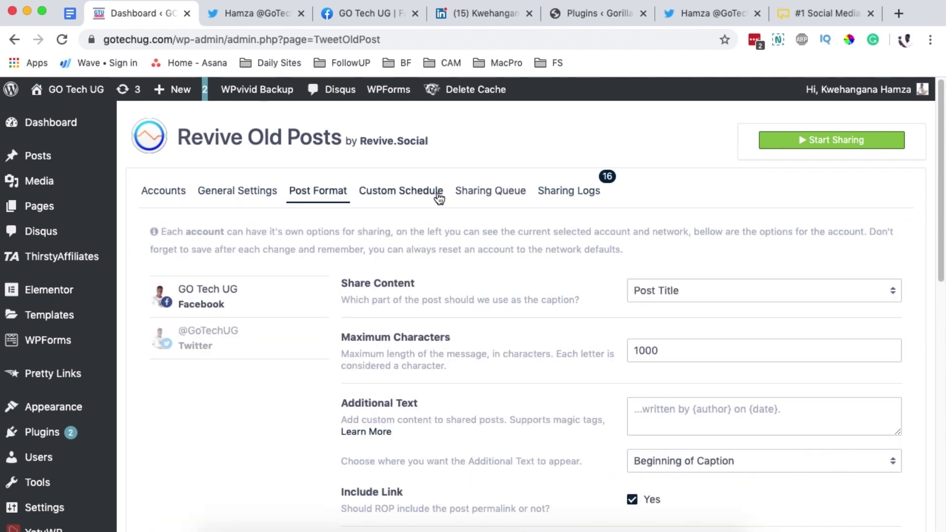
click(412, 192)
click(513, 197)
click(561, 193)
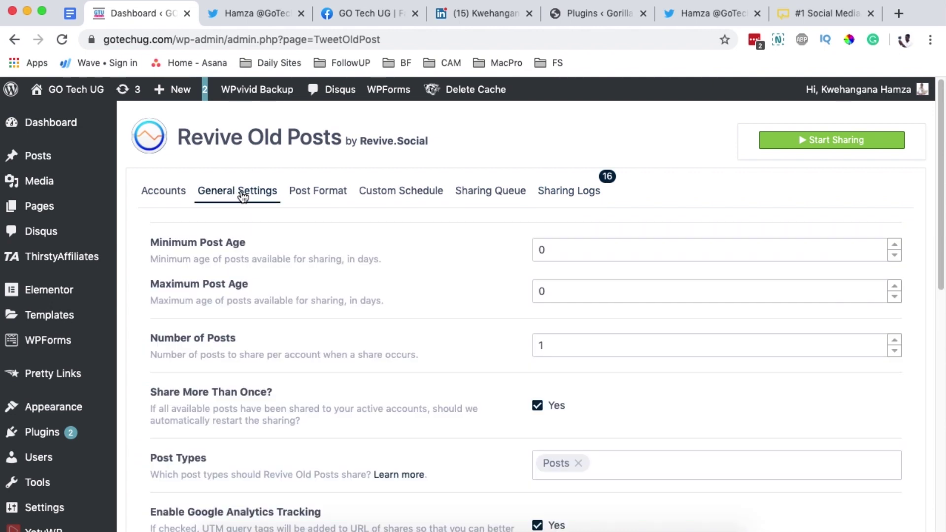
- In the general settings, clear the Post Types selection and choose Posts again
scroll(462, 364, down, 3)
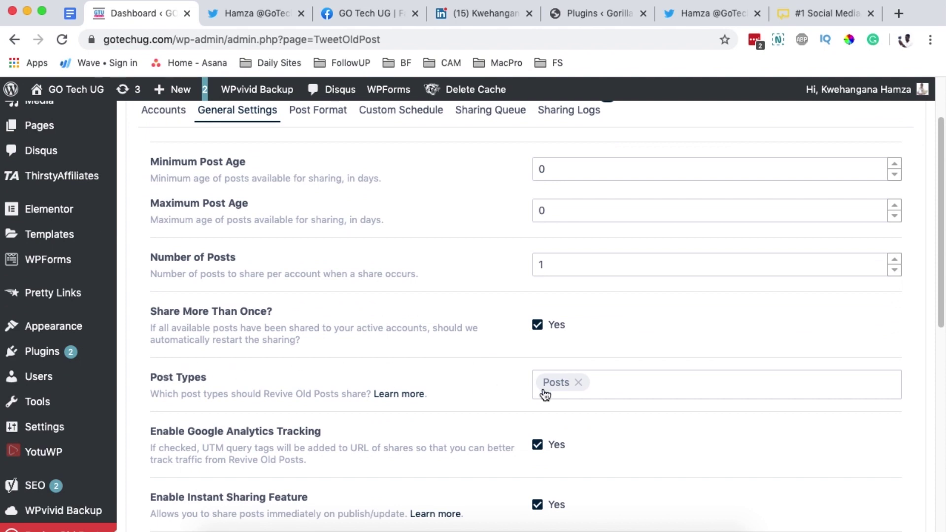
click(580, 386)
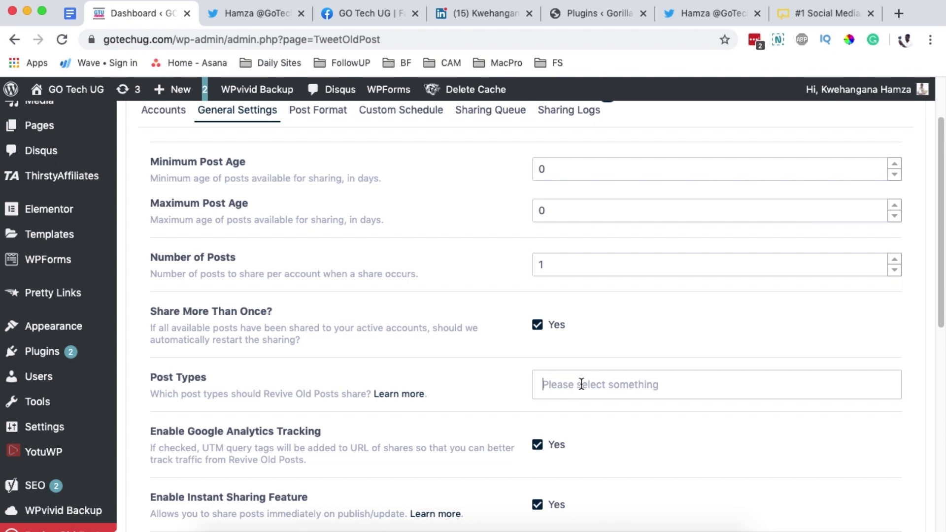
click(582, 384)
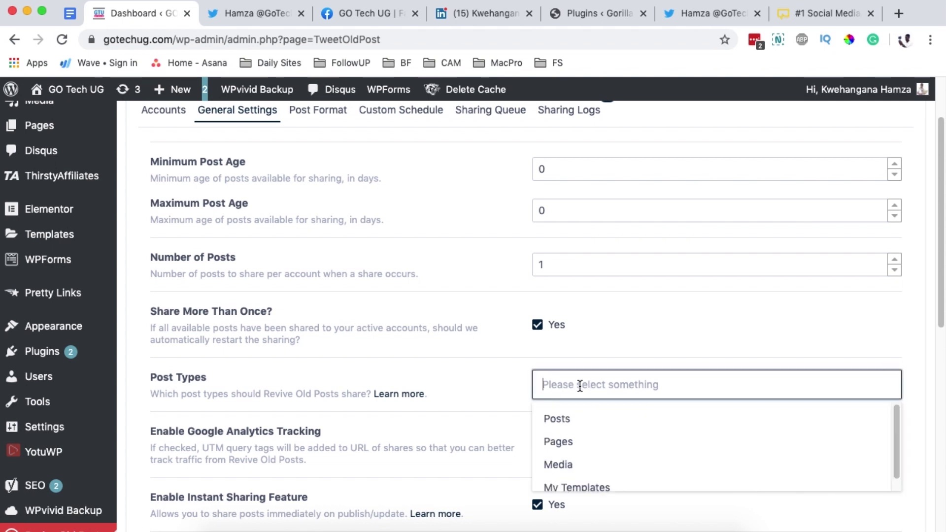
click(576, 418)
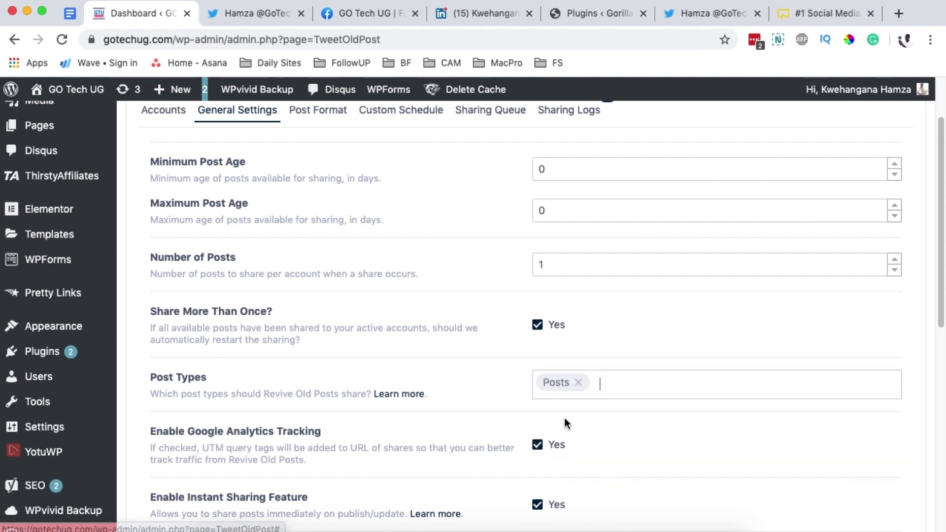
- Review the instant sharing and remaining general options, and save the general settings
scroll(661, 281, down, 3)
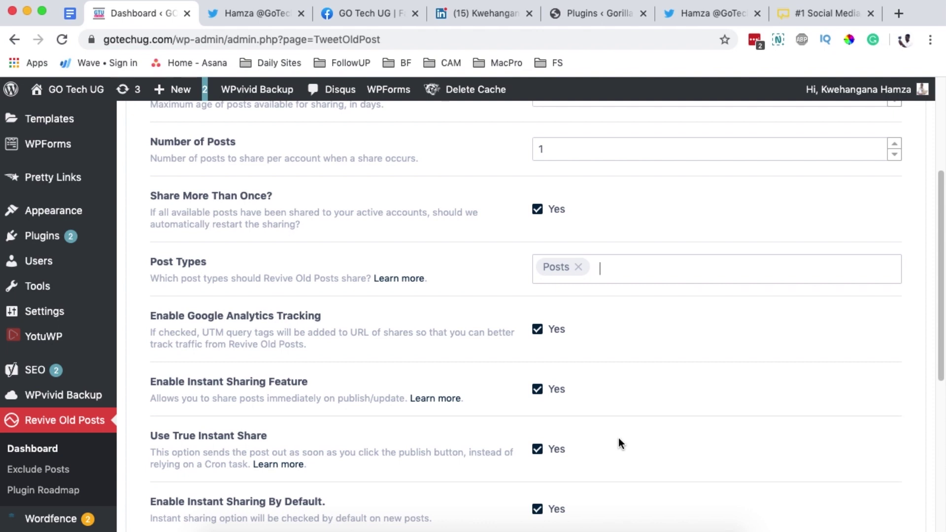
scroll(619, 438, down, 1)
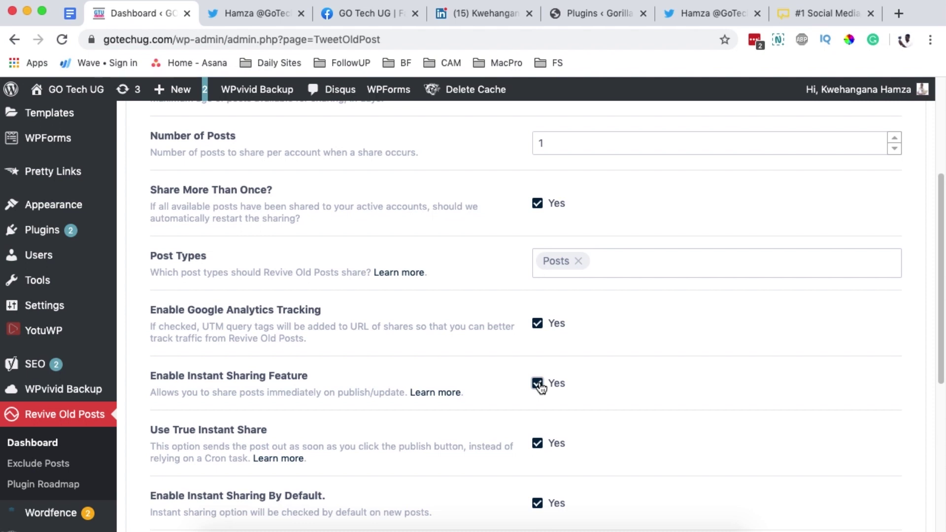
scroll(623, 414, down, 5)
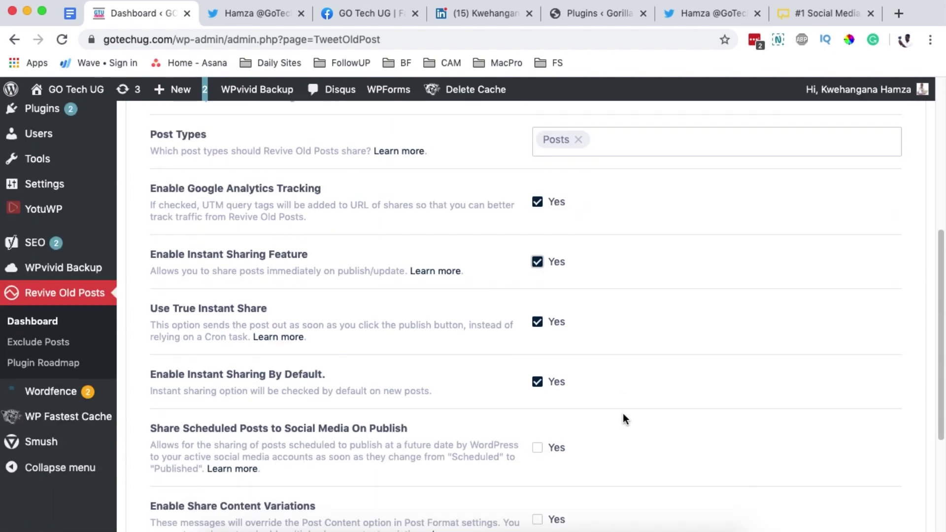
scroll(624, 413, down, 3)
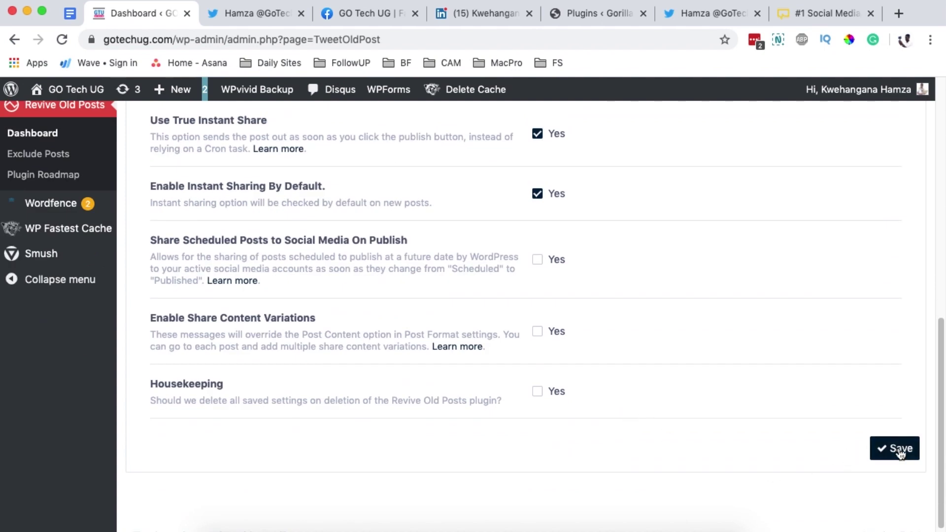
click(901, 451)
- Open the post format settings and compare the options of the Facebook and Twitter accounts
scroll(862, 407, up, 10)
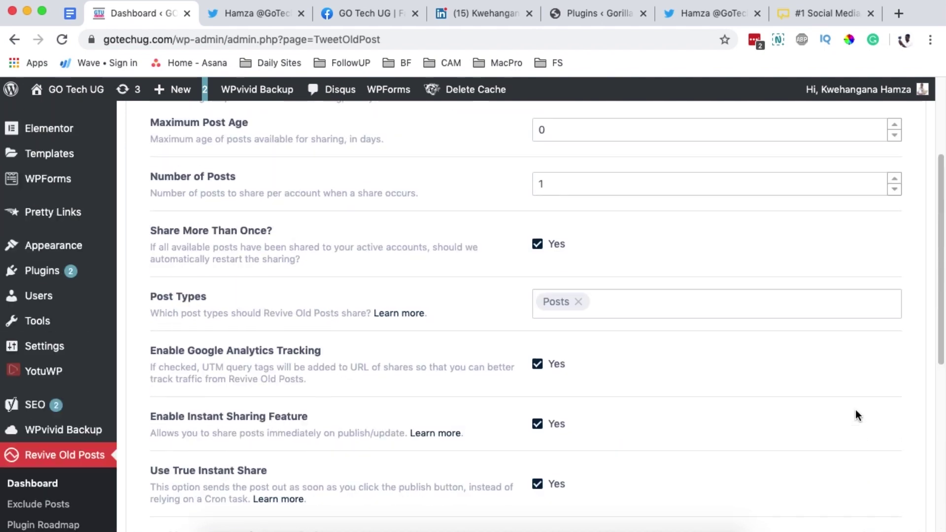
scroll(853, 414, up, 1)
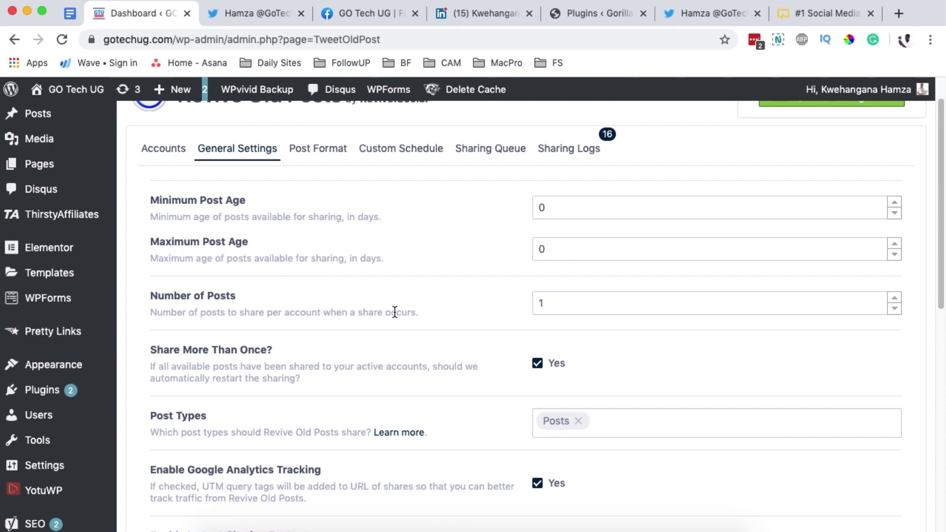
click(314, 153)
click(211, 251)
click(207, 295)
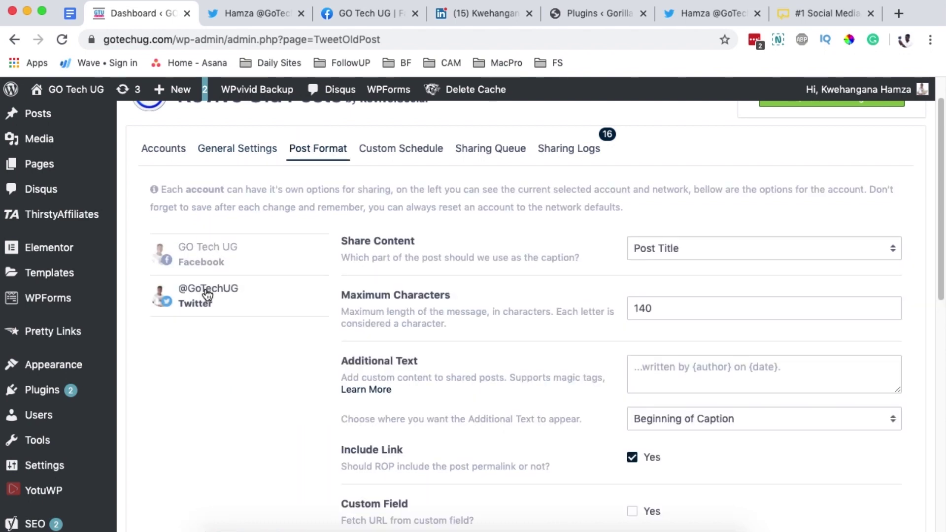
click(212, 256)
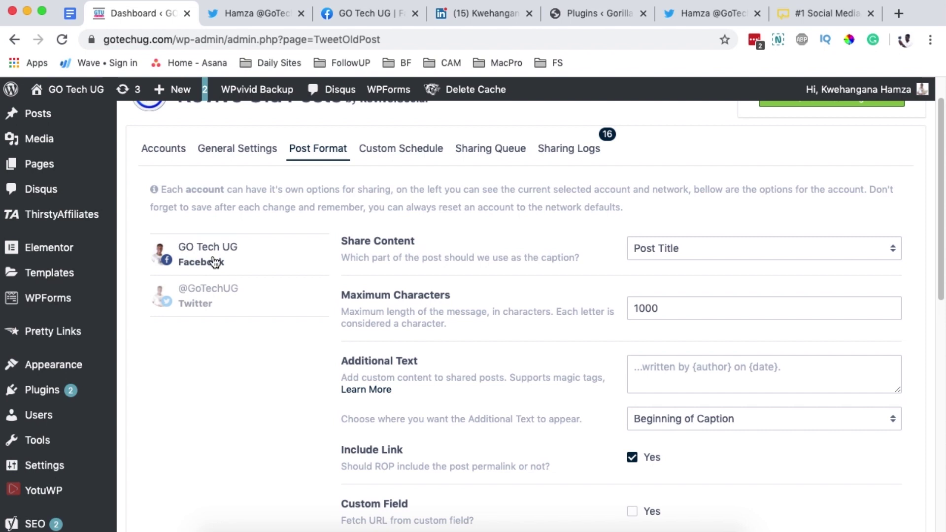
click(209, 298)
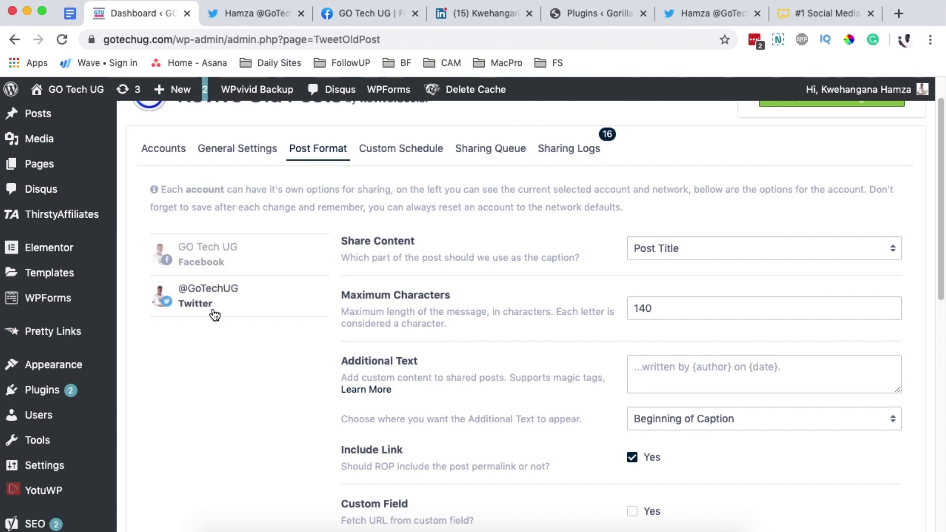
- For the GO Tech UG Facebook account, choose Post Title as the share content and check the maximum characters value
click(212, 264)
scroll(403, 276, up, 1)
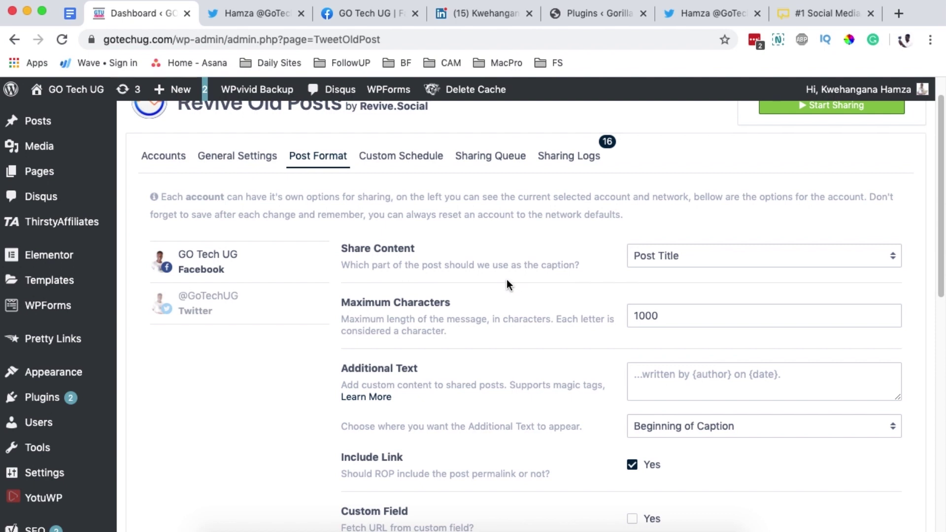
click(675, 259)
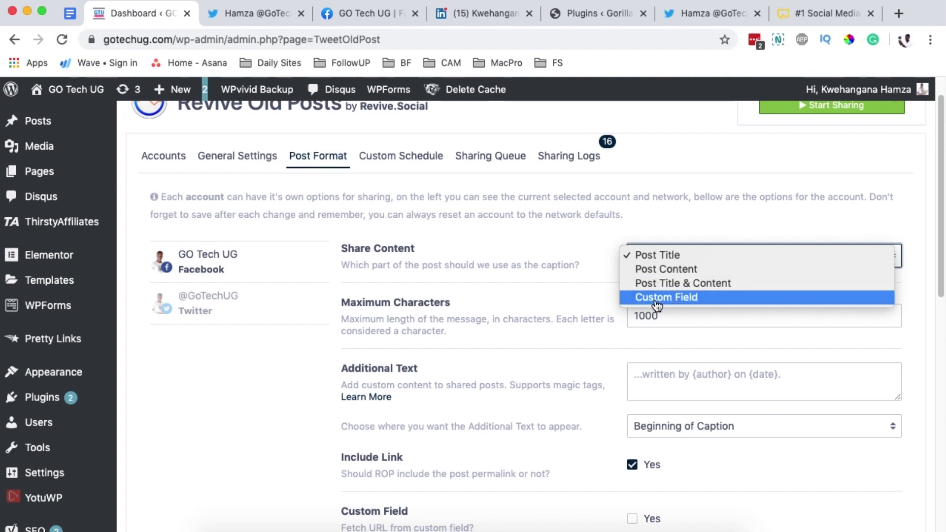
click(663, 257)
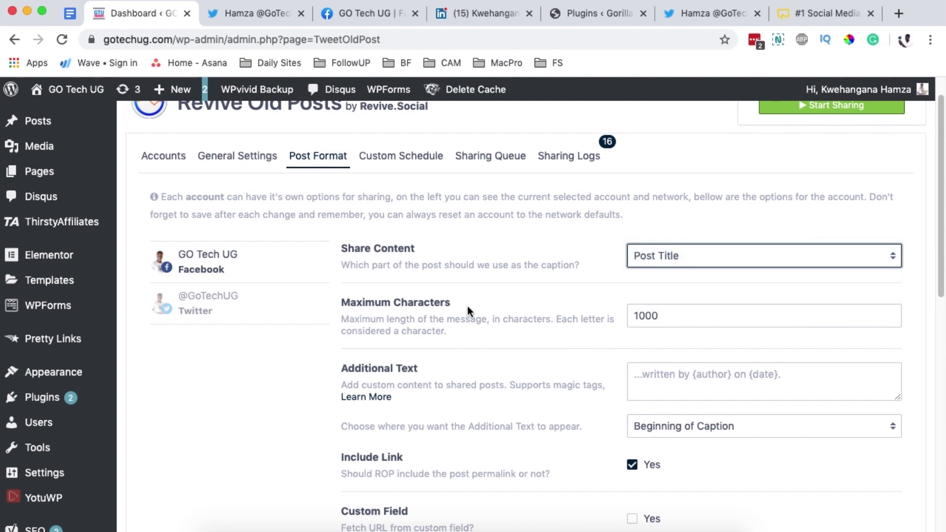
click(697, 319)
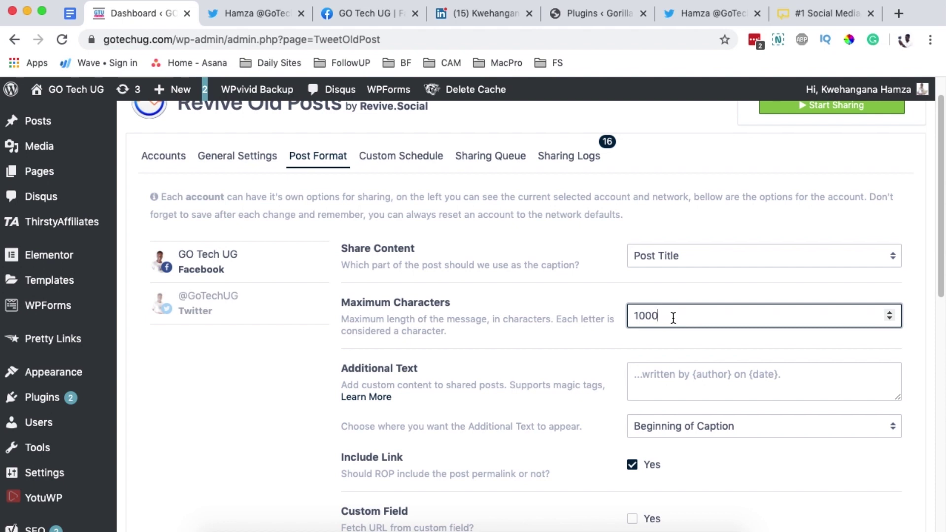
- Keep the URL shortener enabled with is.gd as its service, and save the post format for GO Tech UG
scroll(480, 358, down, 1)
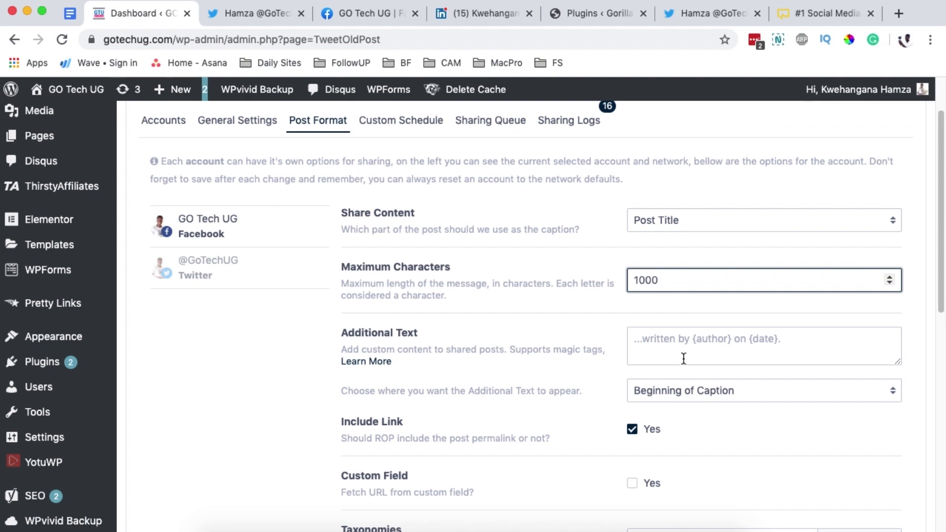
scroll(683, 358, down, 5)
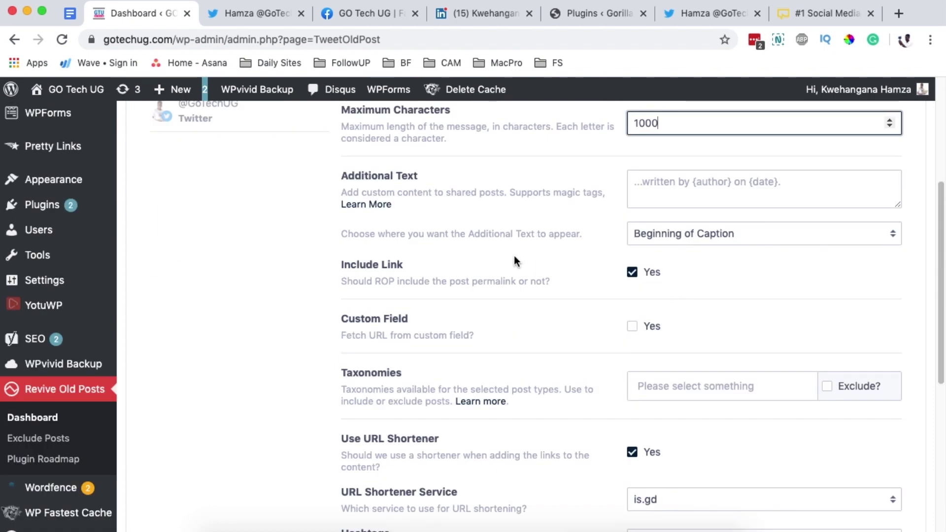
scroll(481, 335, up, 2)
scroll(433, 334, down, 4)
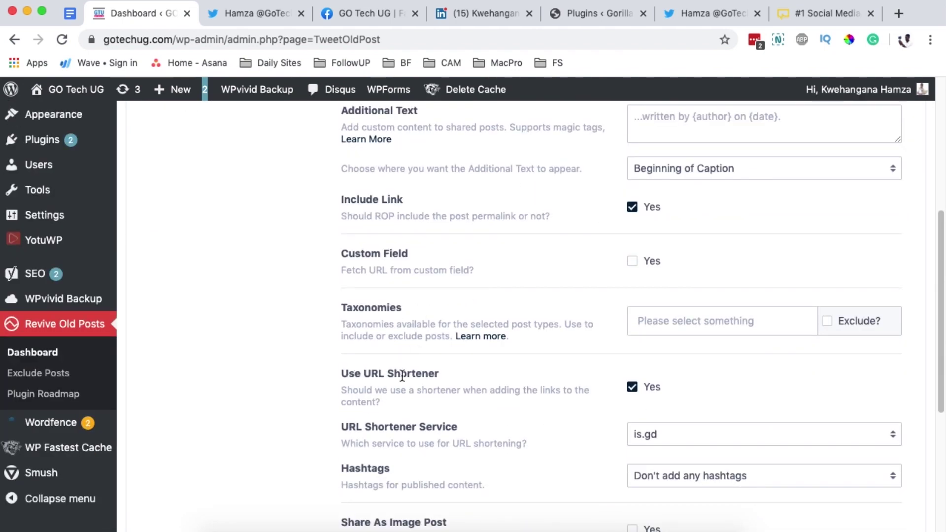
scroll(612, 396, down, 1)
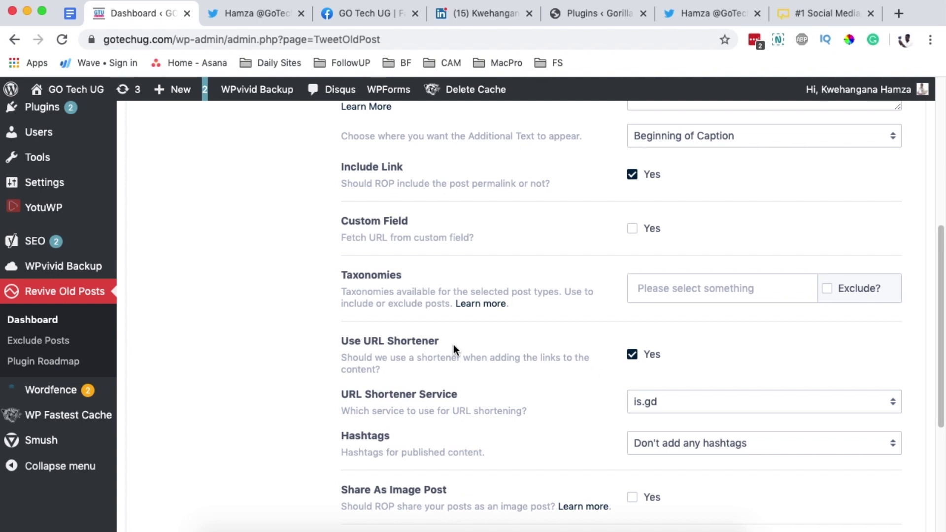
click(630, 355)
click(631, 355)
click(676, 405)
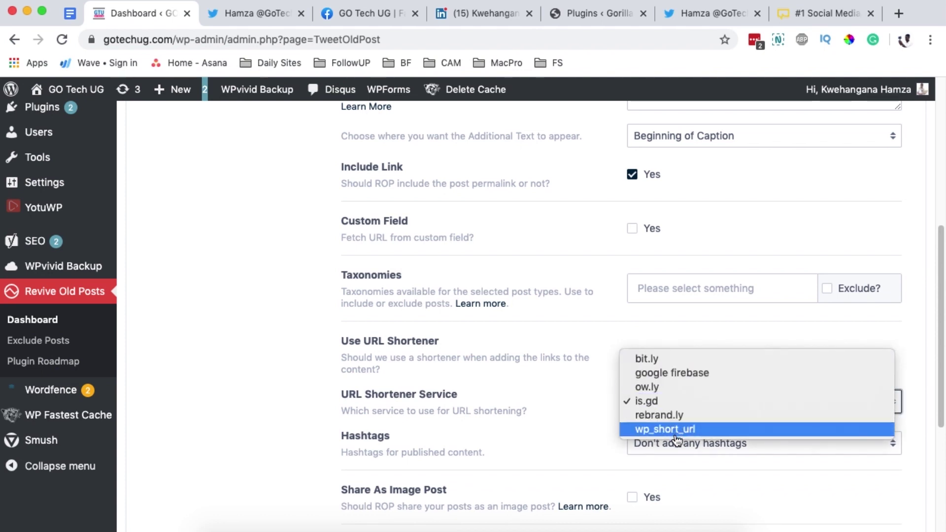
click(673, 405)
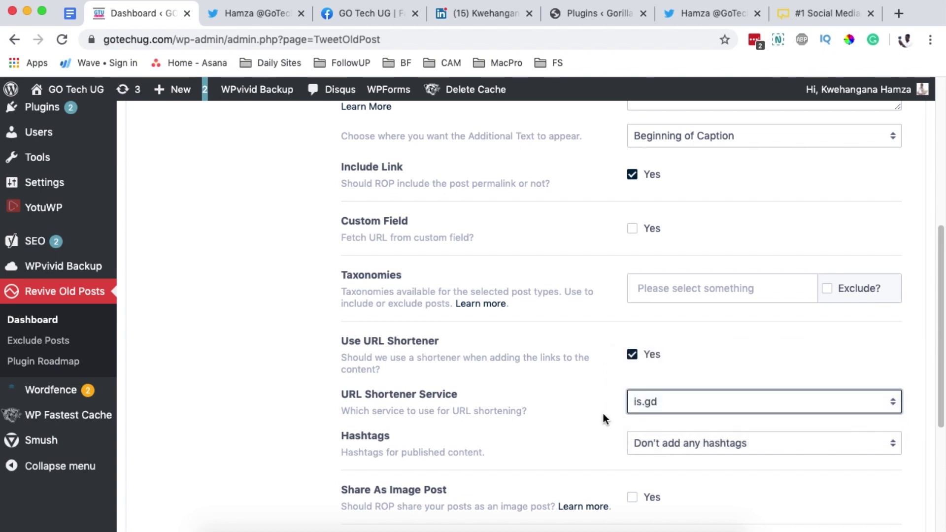
scroll(603, 414, down, 5)
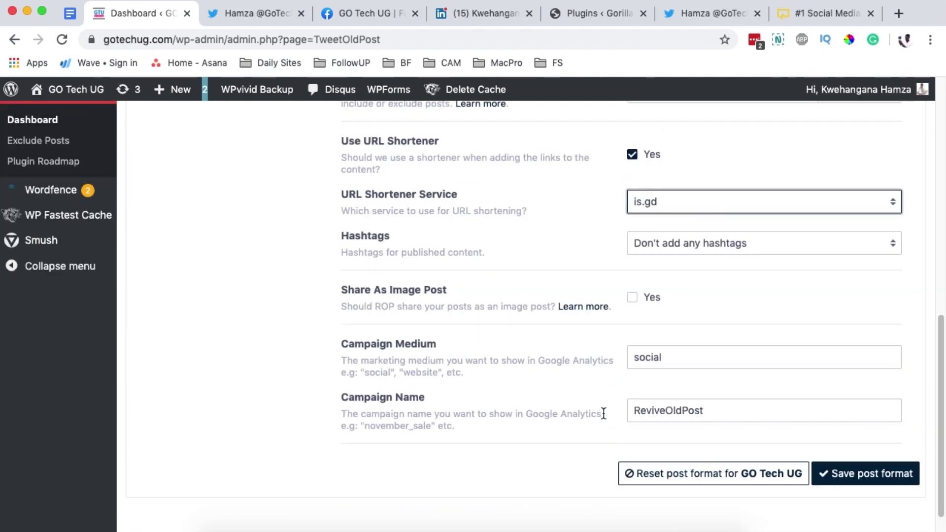
click(875, 475)
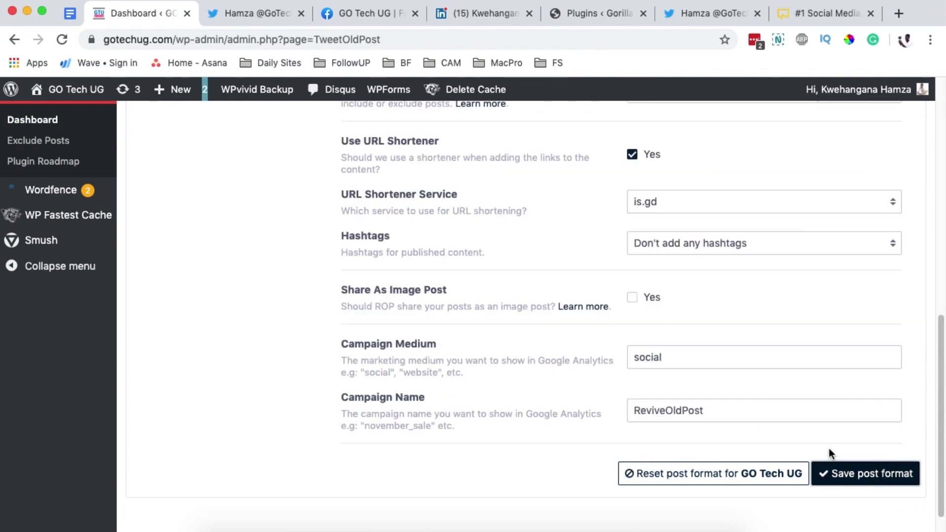
click(216, 339)
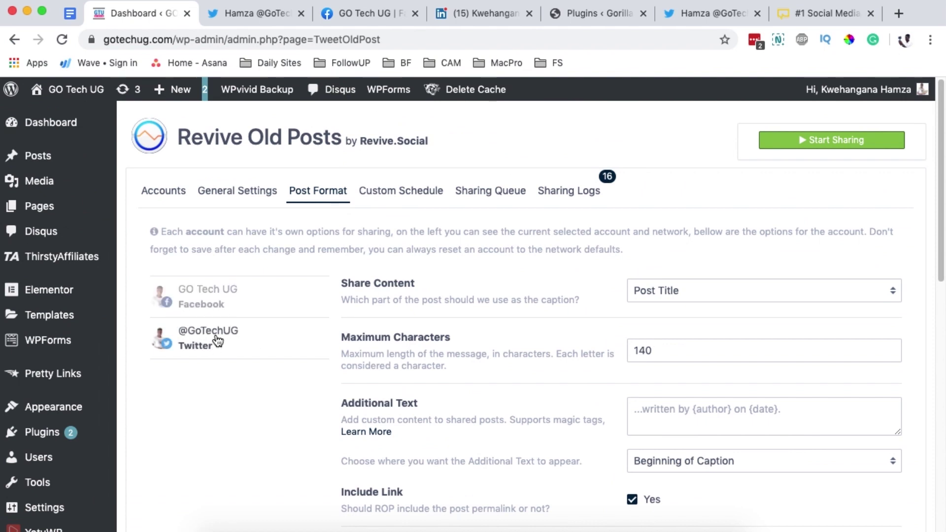
click(714, 293)
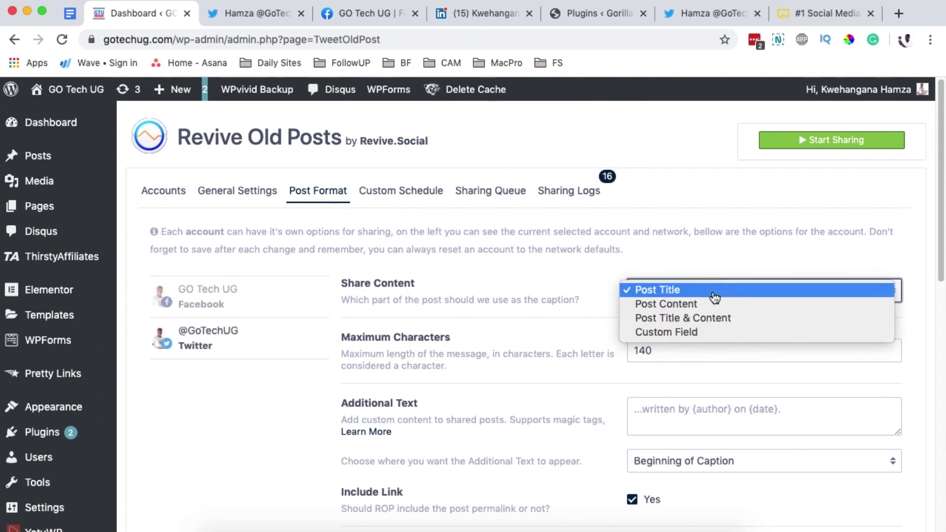
click(485, 308)
scroll(545, 382, down, 2)
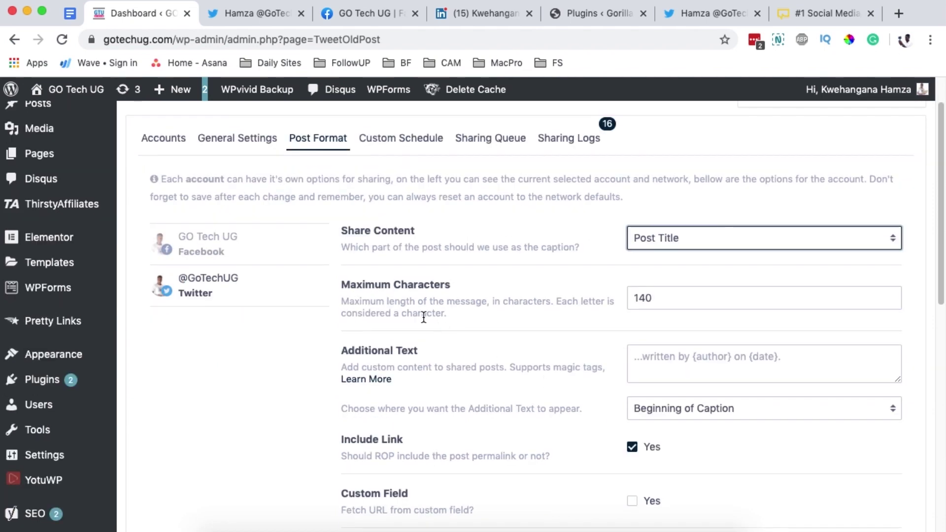
double_click(660, 300)
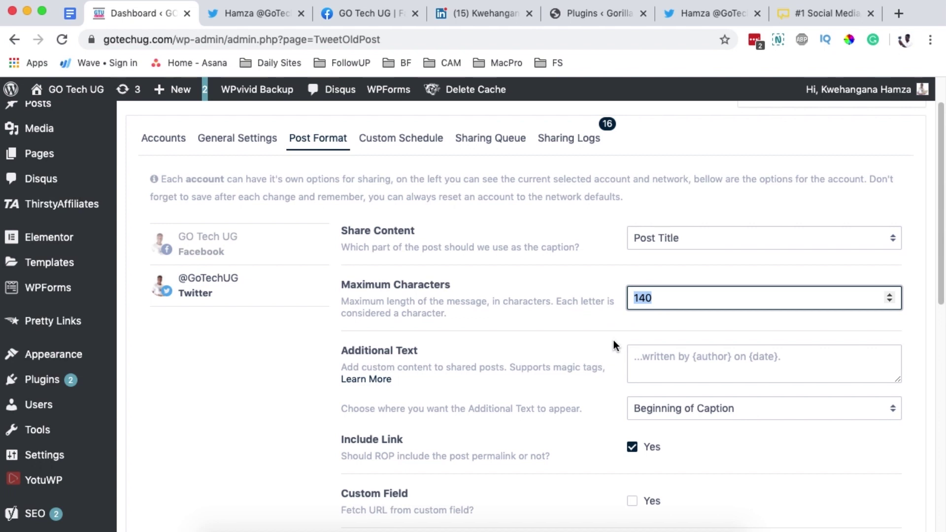
scroll(540, 380, down, 1)
click(673, 280)
drag(682, 279, 619, 285)
scroll(547, 373, down, 1)
click(635, 313)
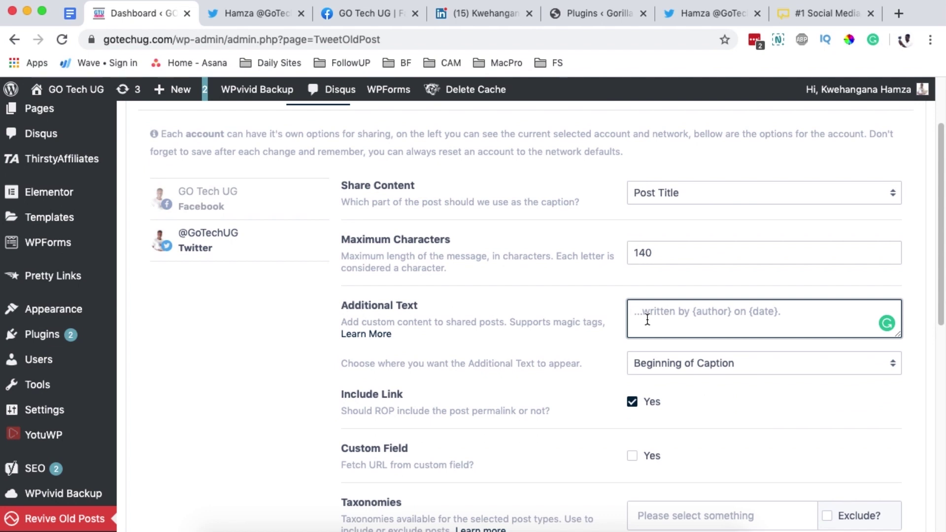
scroll(647, 319, down, 6)
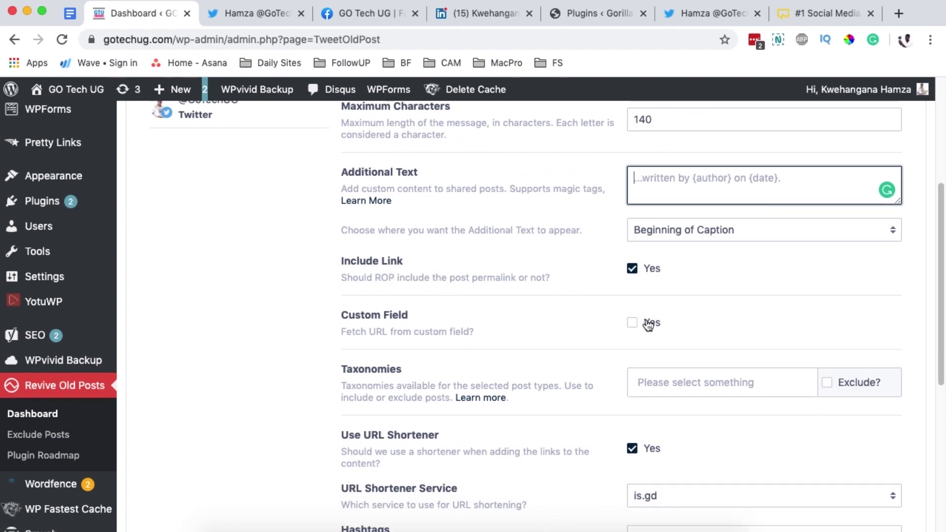
scroll(647, 325, down, 2)
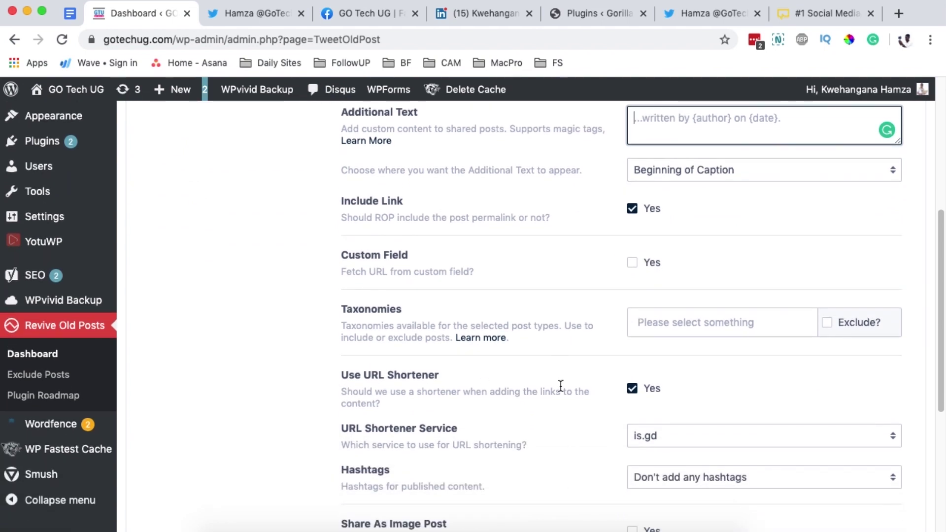
click(636, 393)
click(653, 395)
click(678, 436)
click(683, 438)
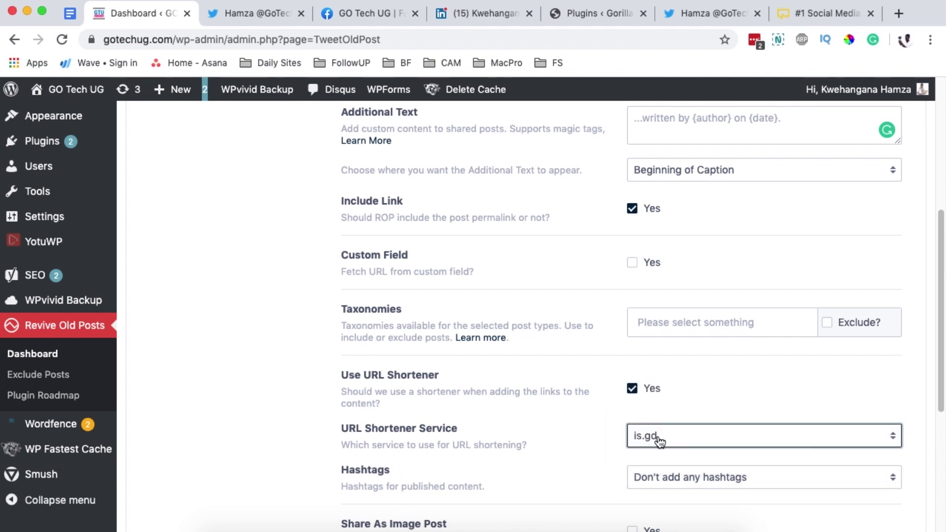
scroll(547, 447, down, 1)
scroll(549, 451, down, 3)
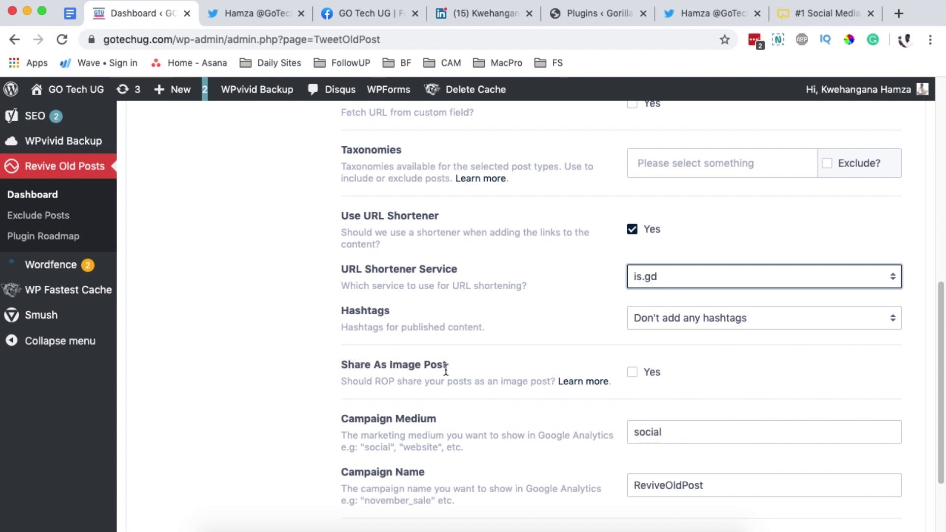
click(633, 373)
click(633, 373)
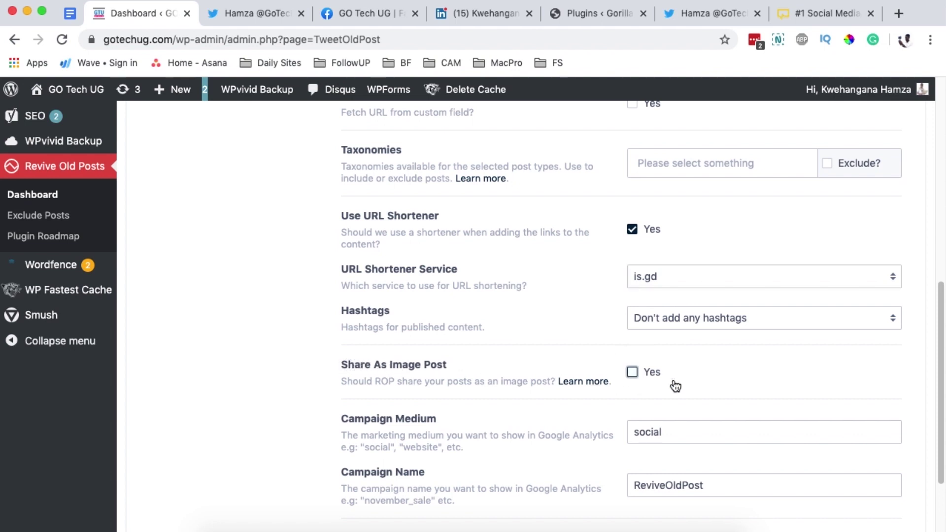
scroll(478, 389, down, 5)
click(860, 437)
scroll(504, 371, up, 10)
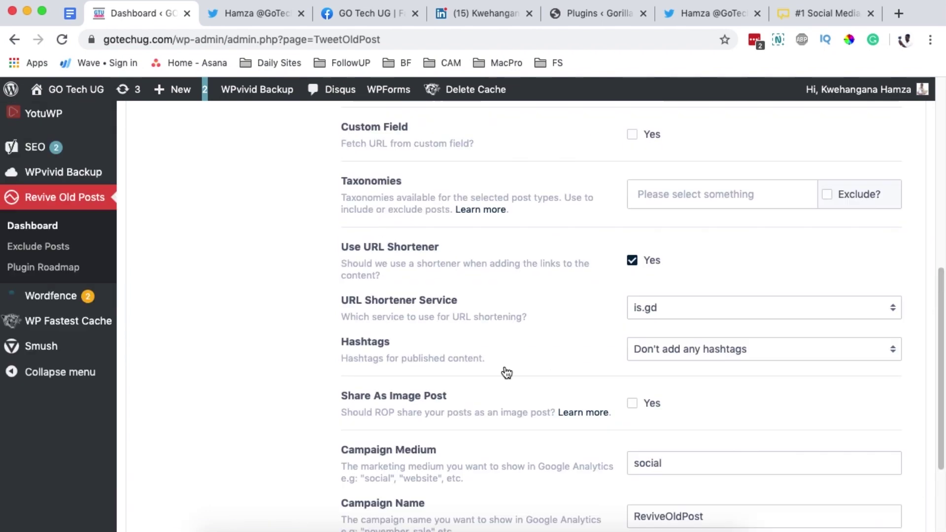
- Open the custom schedule settings and set the recurring schedule interval of the GO Tech UG Facebook account to 10 hours
click(396, 192)
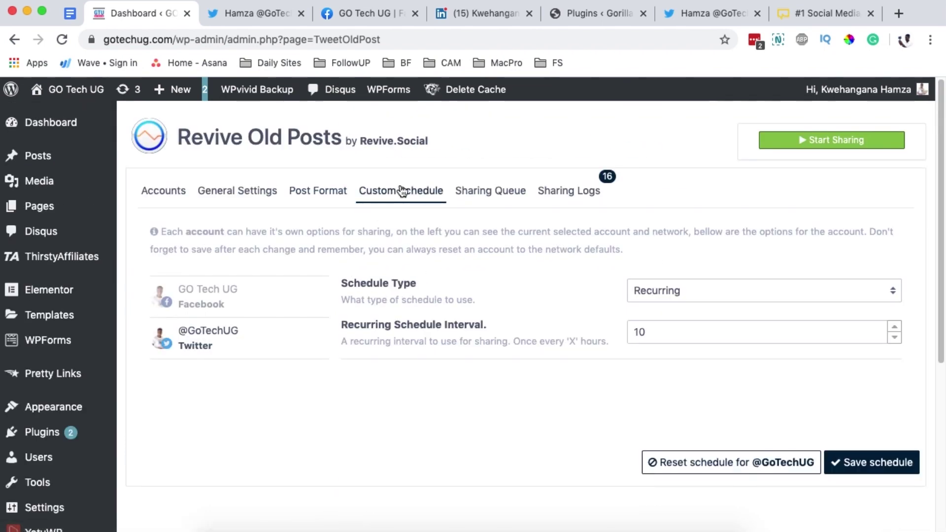
click(233, 306)
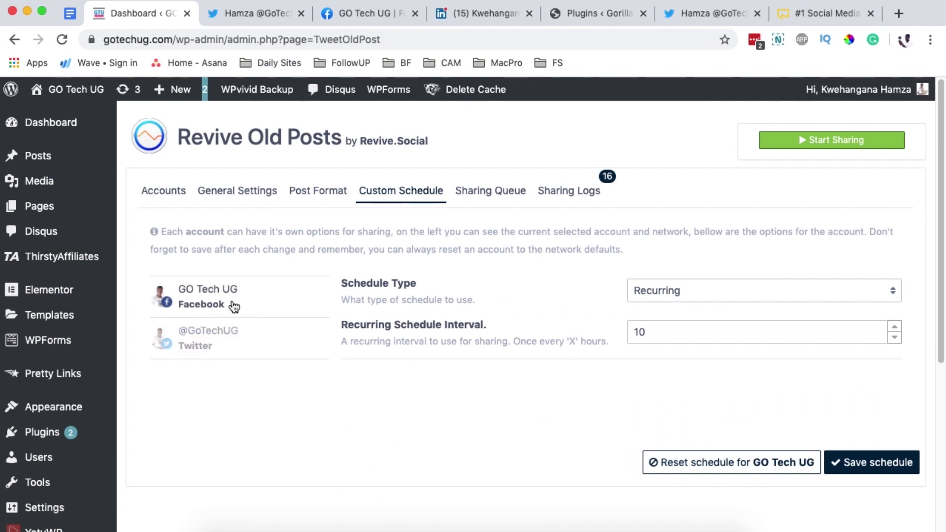
click(222, 346)
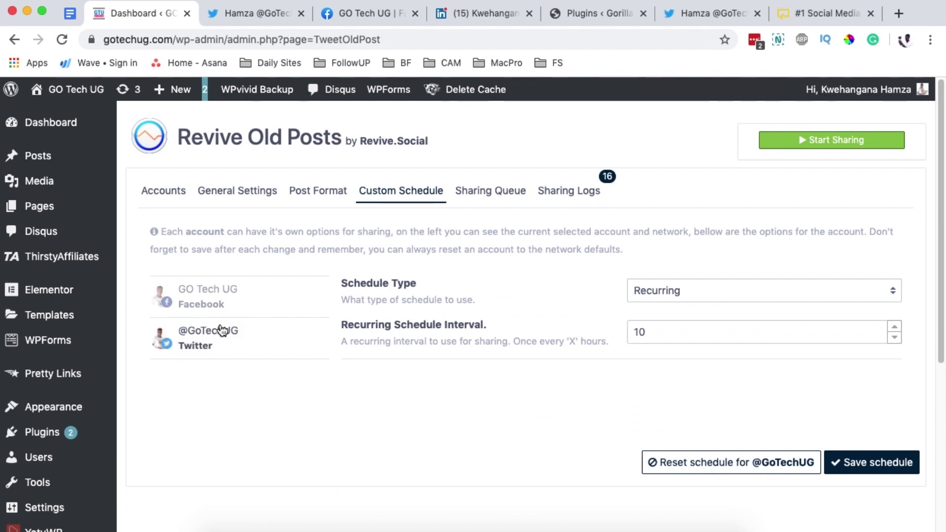
click(222, 298)
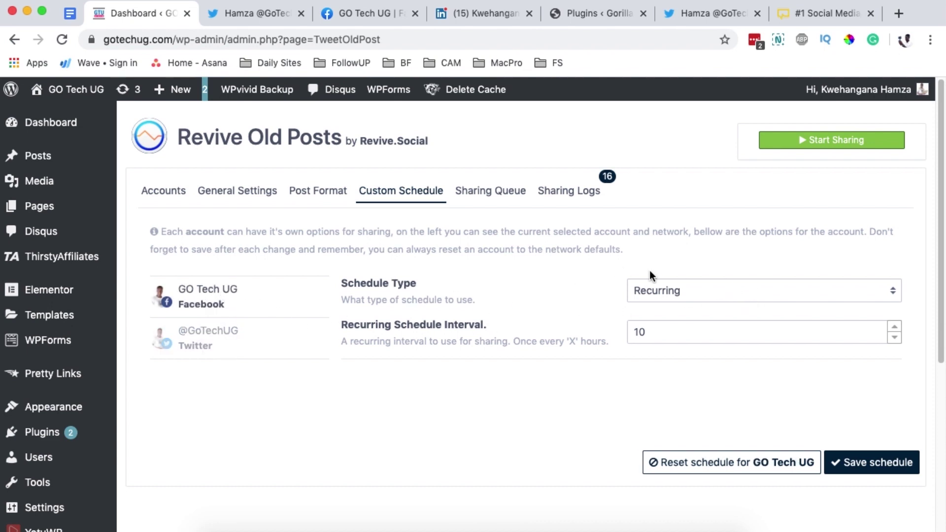
drag(659, 334, 620, 330)
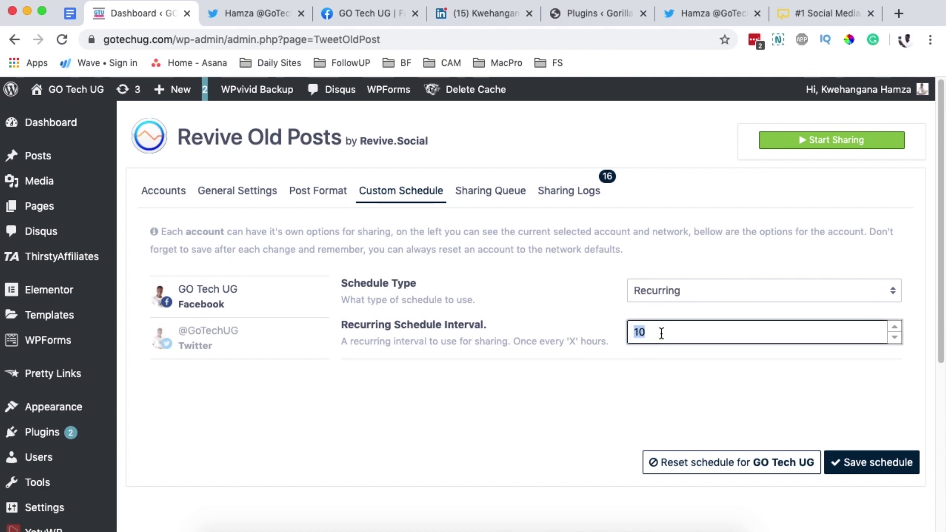
text(1)
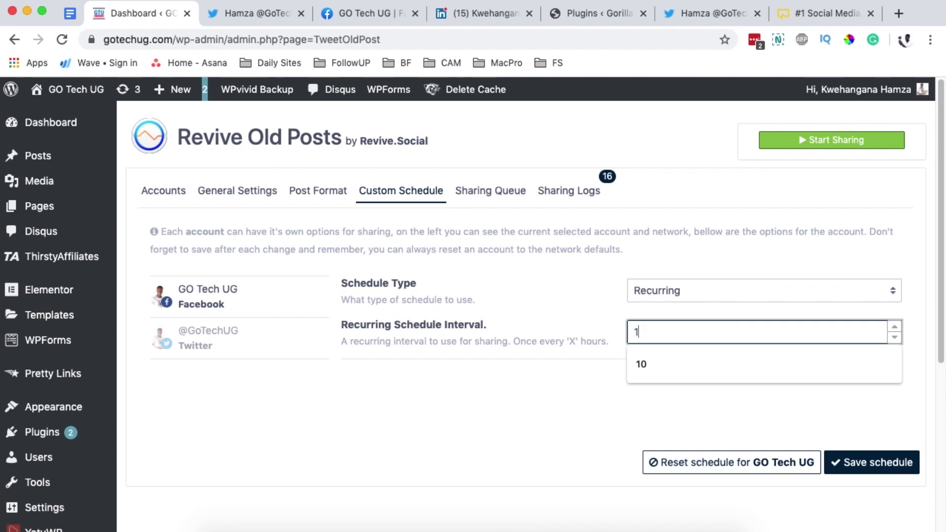
text(0)
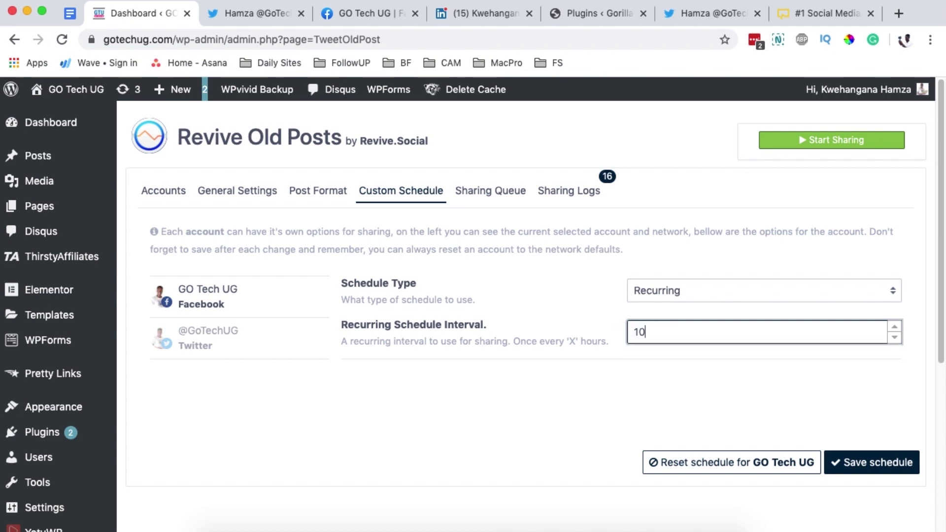
click(187, 343)
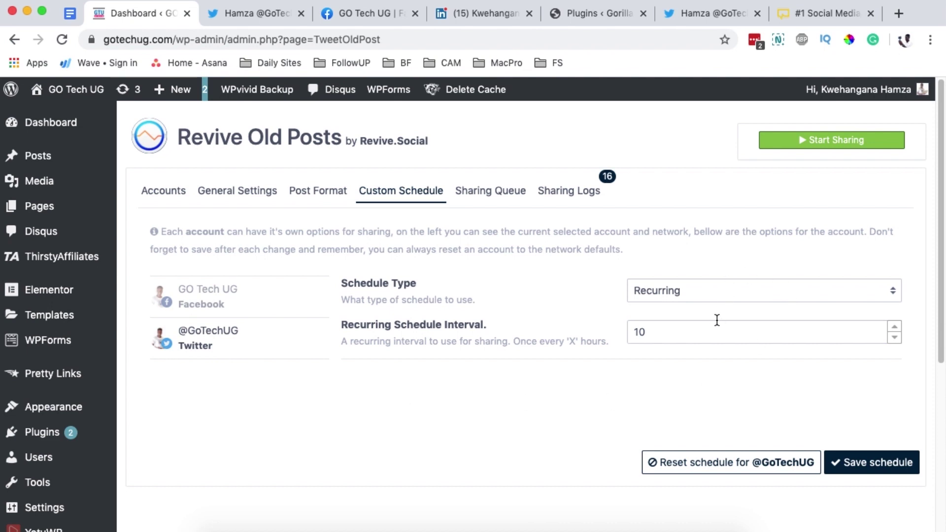
click(702, 330)
click(712, 288)
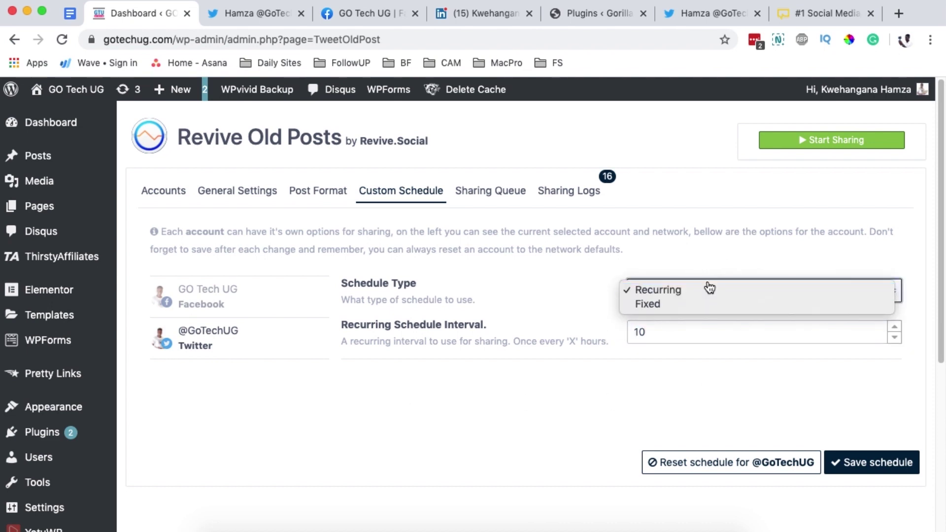
click(562, 312)
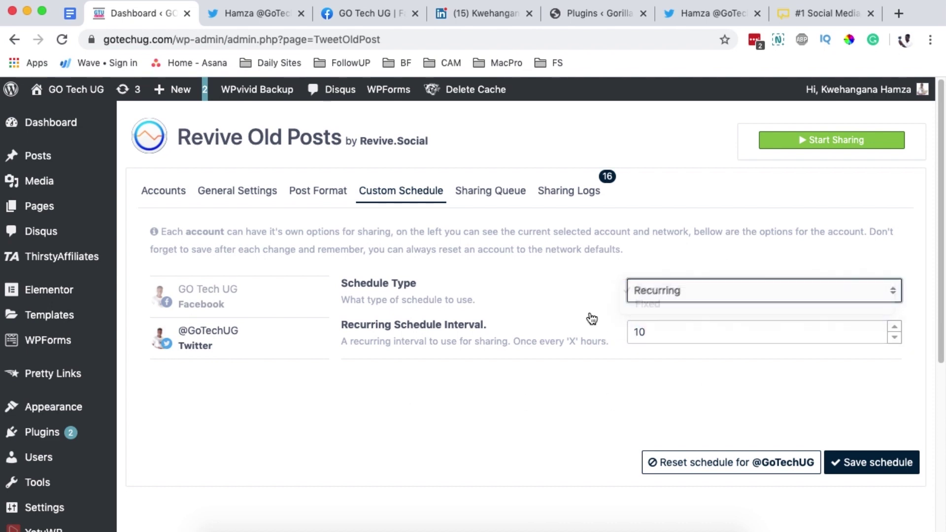
click(903, 474)
- Check the sharing queue and review which posts the sharing logs list for Twitter and Facebook, with their share times
click(466, 192)
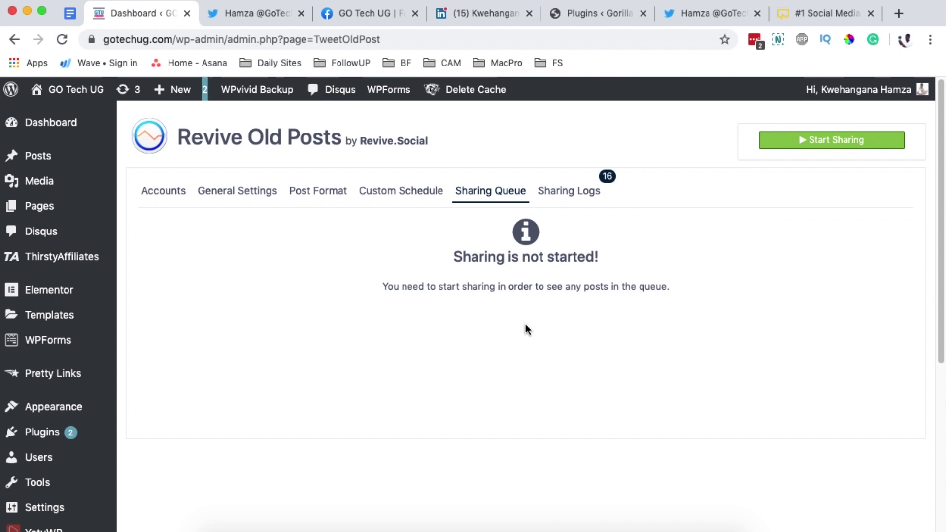
click(572, 192)
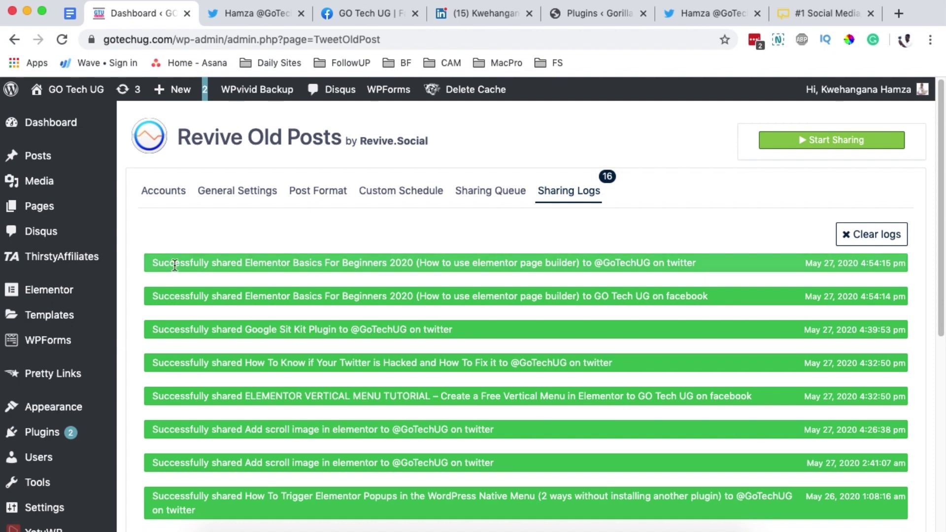
drag(552, 265, 660, 265)
drag(816, 264, 842, 264)
drag(170, 395, 480, 396)
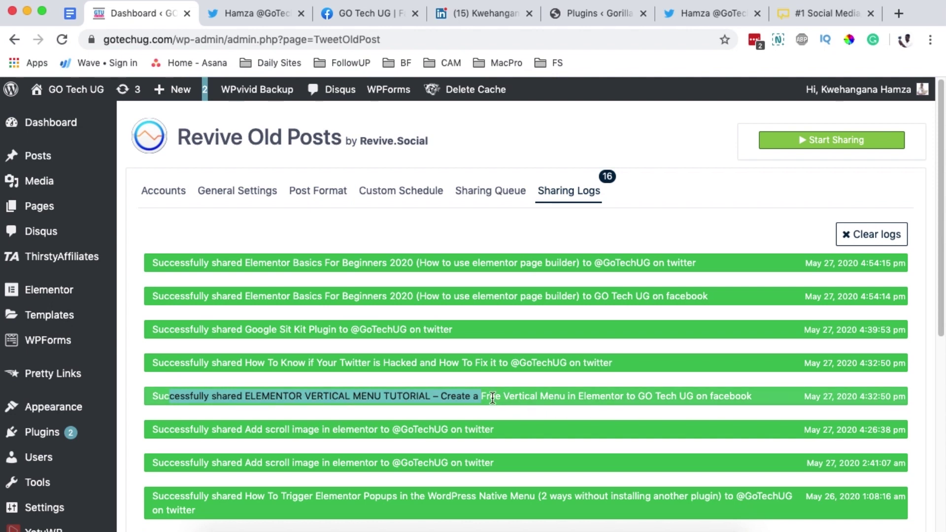
scroll(492, 399, down, 2)
scroll(492, 396, up, 2)
- Look at the latest article on the site's How To's page, and return to the Revive Old Posts dashboard
click(163, 192)
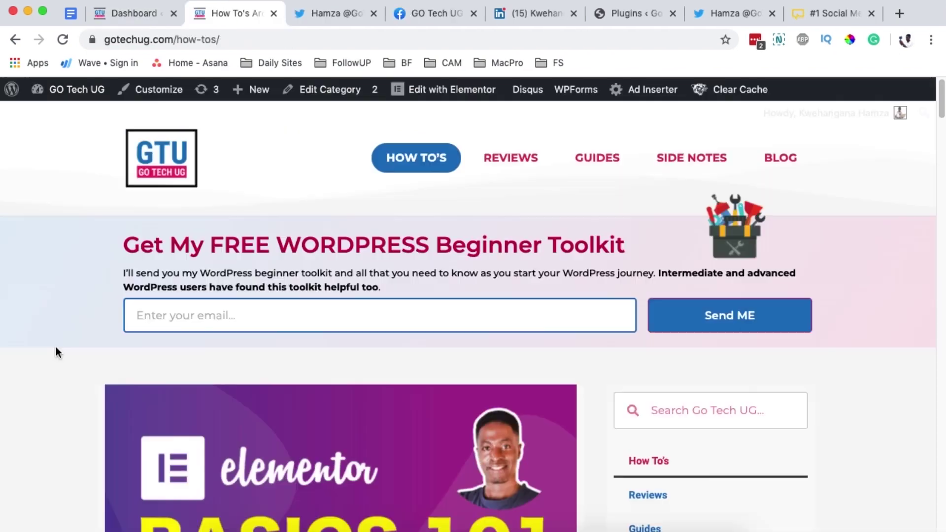
scroll(53, 349, down, 5)
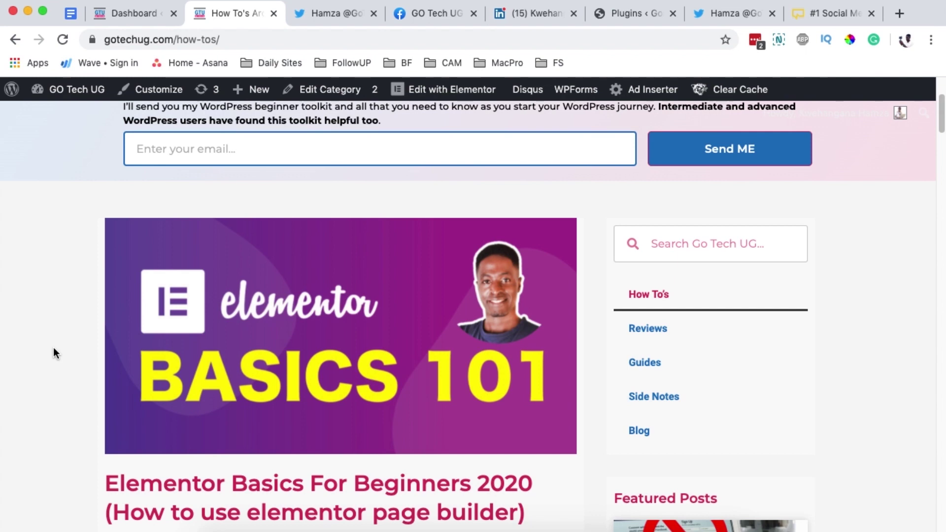
click(133, 17)
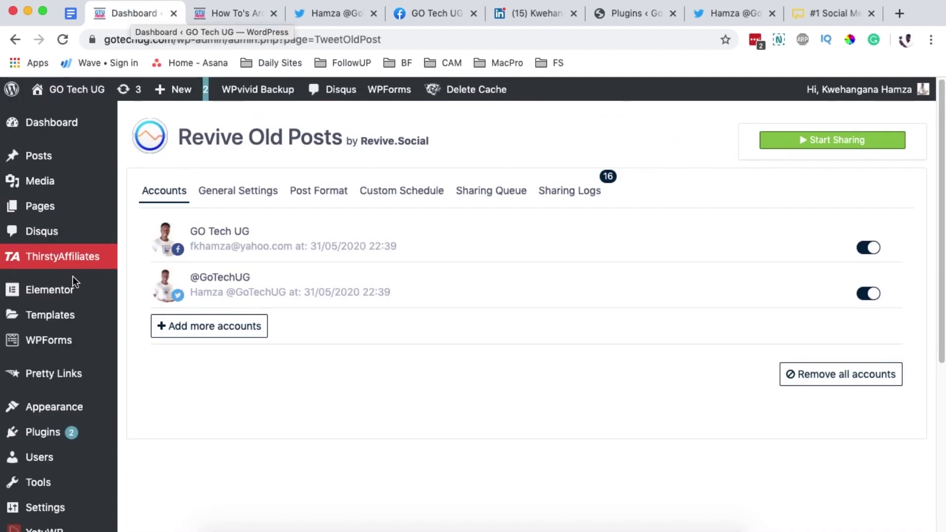
scroll(66, 296, down, 5)
click(34, 369)
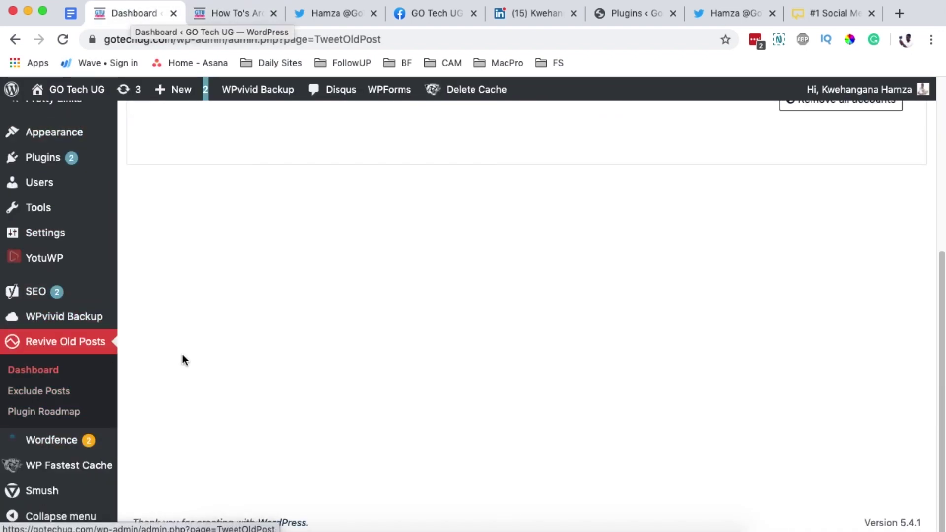
- In the general settings, remove and reselect Posts as the shared post type, and save the settings
click(229, 194)
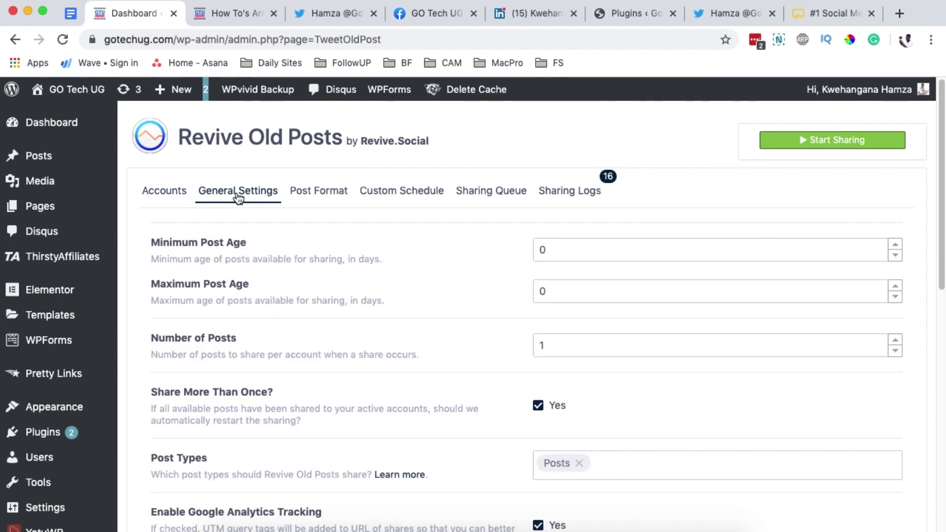
scroll(409, 291, down, 2)
click(582, 385)
click(580, 389)
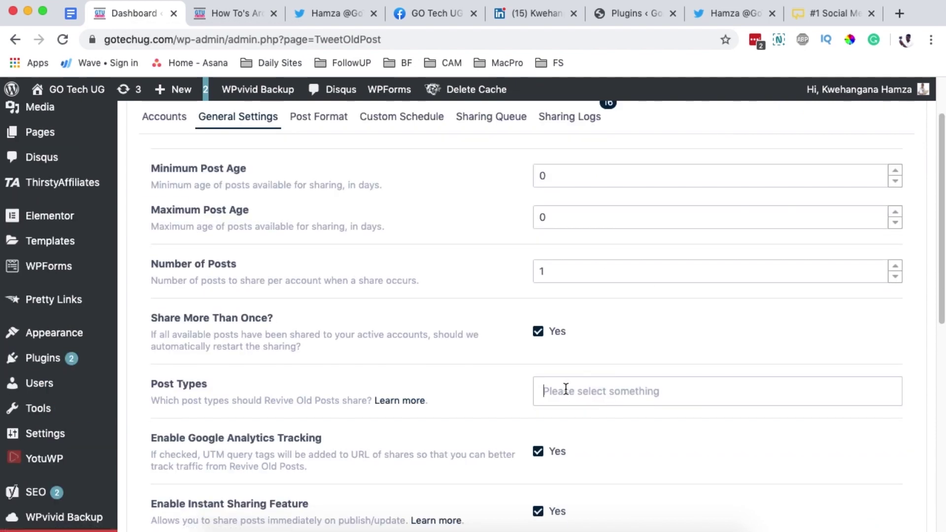
click(562, 390)
click(566, 426)
scroll(574, 428, down, 10)
click(895, 435)
- Start a new post and title it "WORDPRESS HOTEL BOOKING TUTORIAL 2020: Make A Hotel Booking Website using MotoPress Booking Engine", copied from the YouTube video
scroll(839, 435, up, 5)
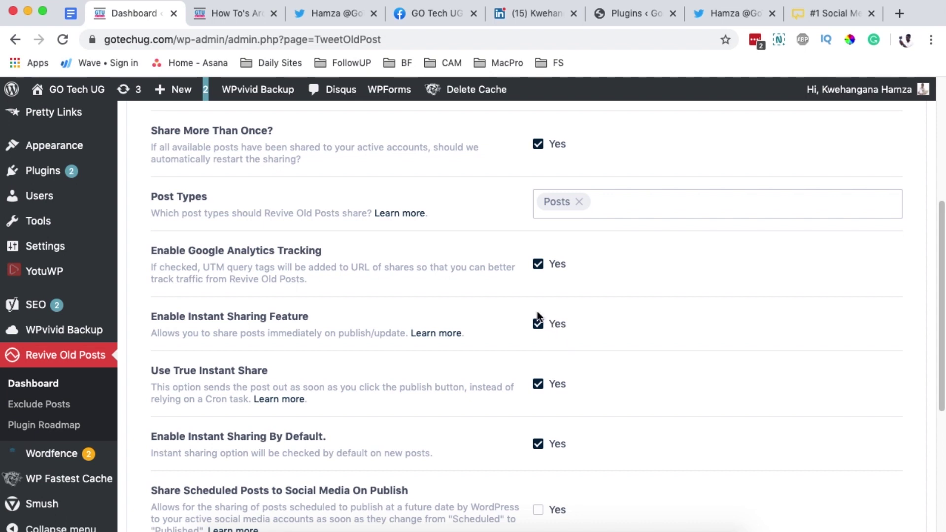
scroll(592, 357, up, 5)
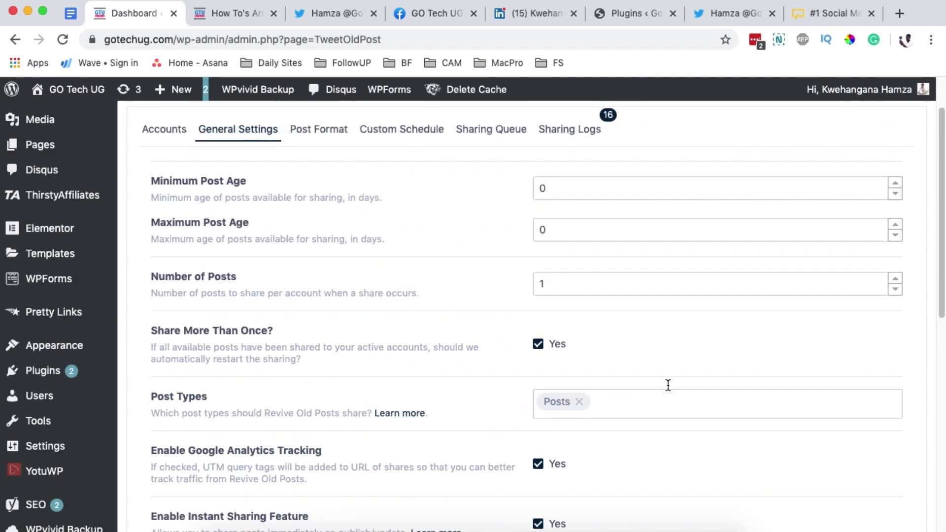
mouse_move(48, 160)
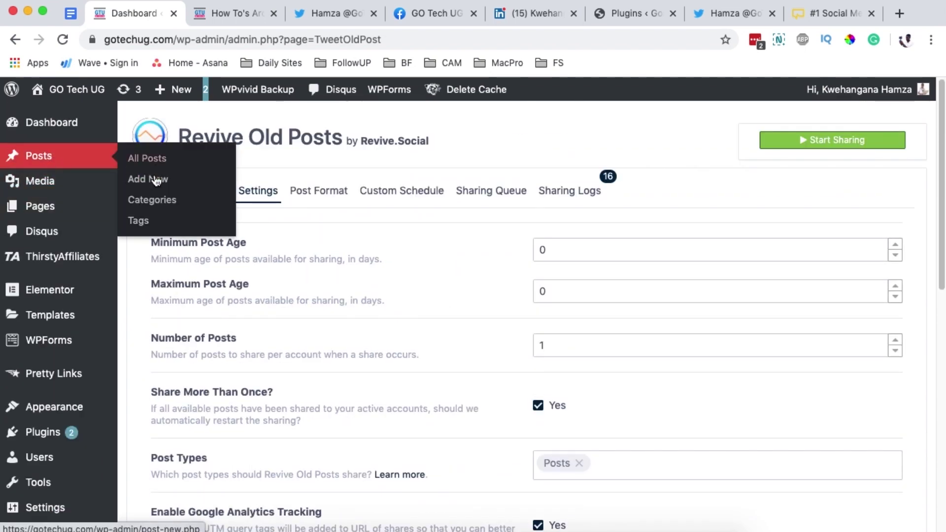
click(179, 185)
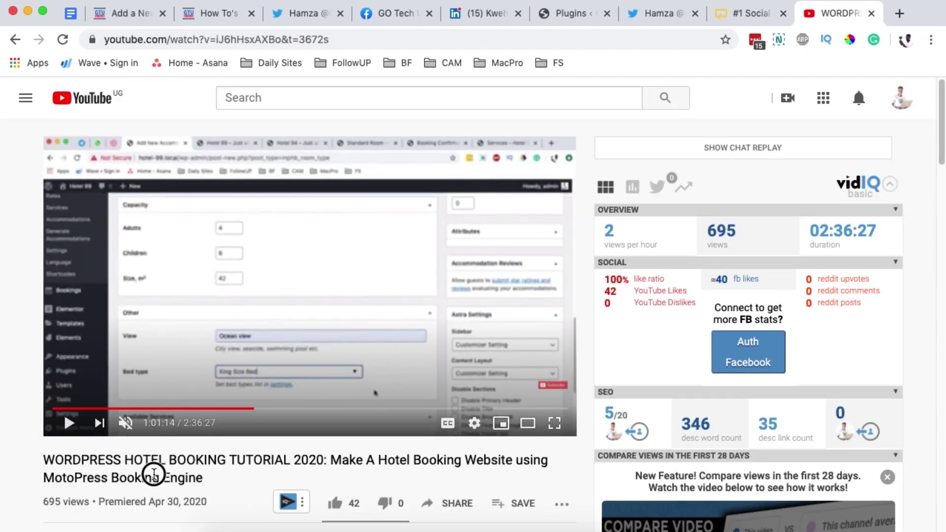
drag(203, 478, 44, 458)
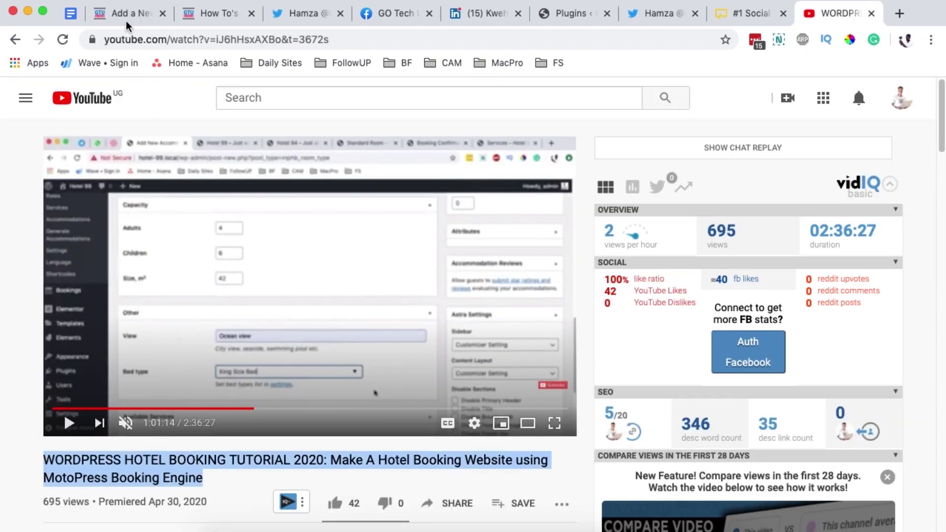
click(141, 23)
text(WORDPRESS TUTORIAL 2020: Make A Hotel Booking Website using MotoPress Booking Engine)
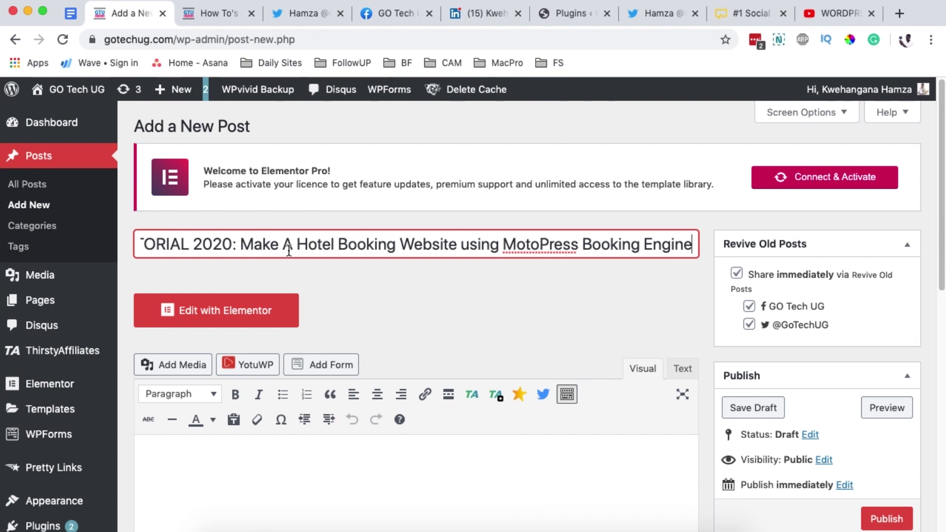
- Copy the opening paragraph of the YouTube video's description and paste it into the body of the new post
click(826, 20)
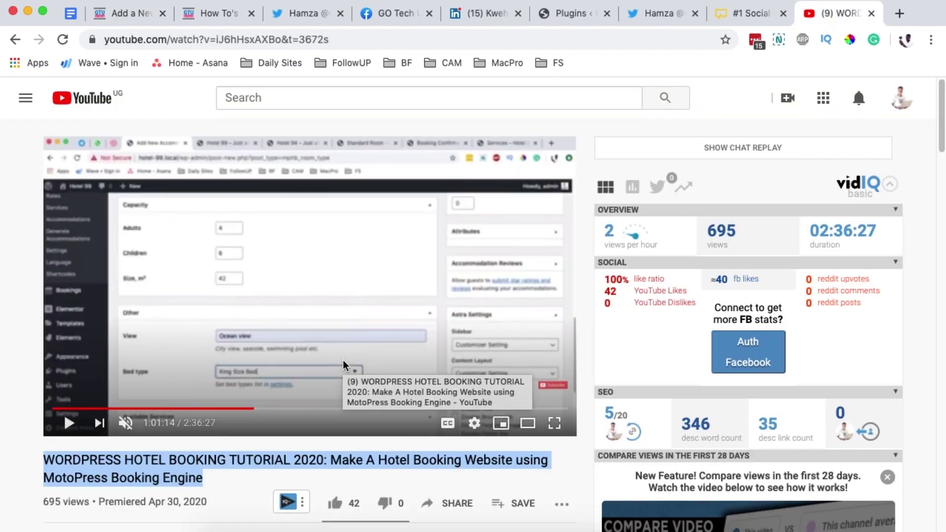
scroll(228, 344, down, 6)
click(135, 336)
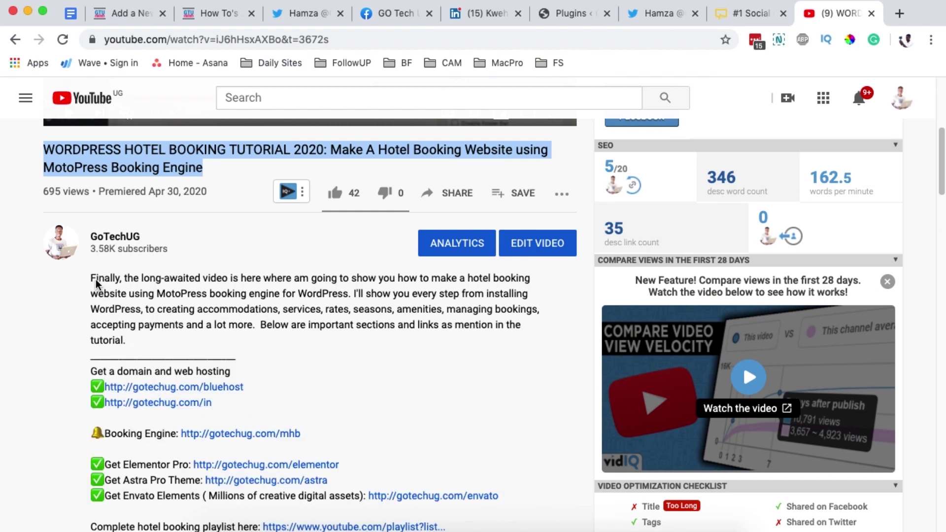
click(105, 332)
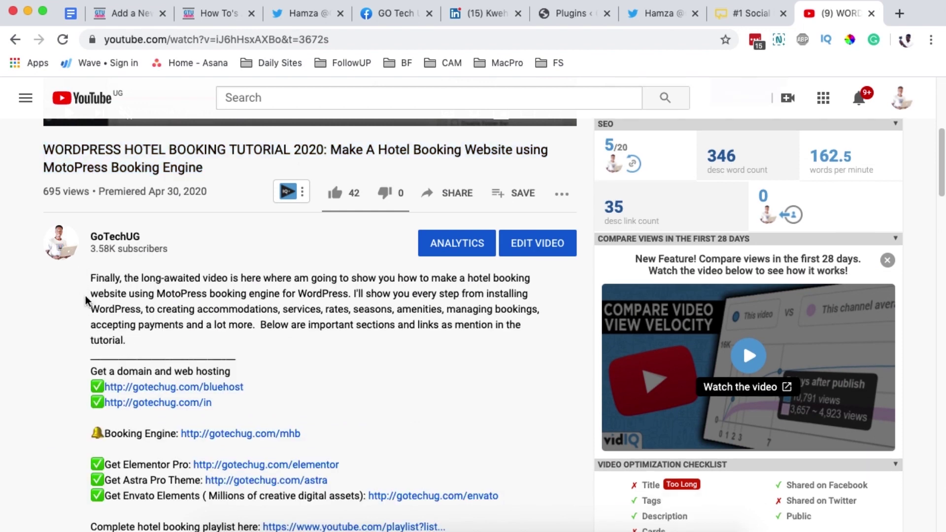
scroll(85, 296, down, 2)
scroll(134, 380, up, 4)
triple_click(134, 381)
key(super+c)
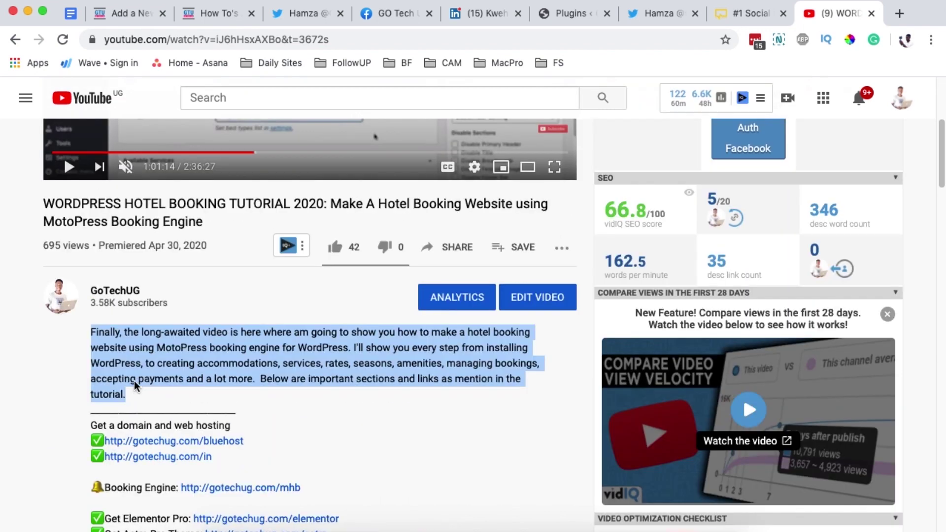
click(143, 13)
click(262, 473)
key(super+v)
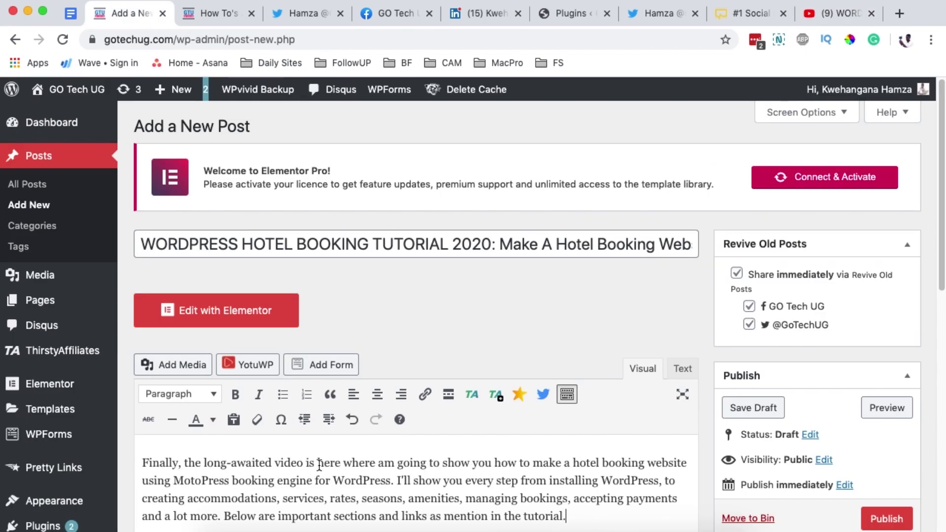
- Embed the hotel booking tutorial in the post as a single video with YotuWP, using the video URL copied from YouTube
scroll(468, 313, down, 5)
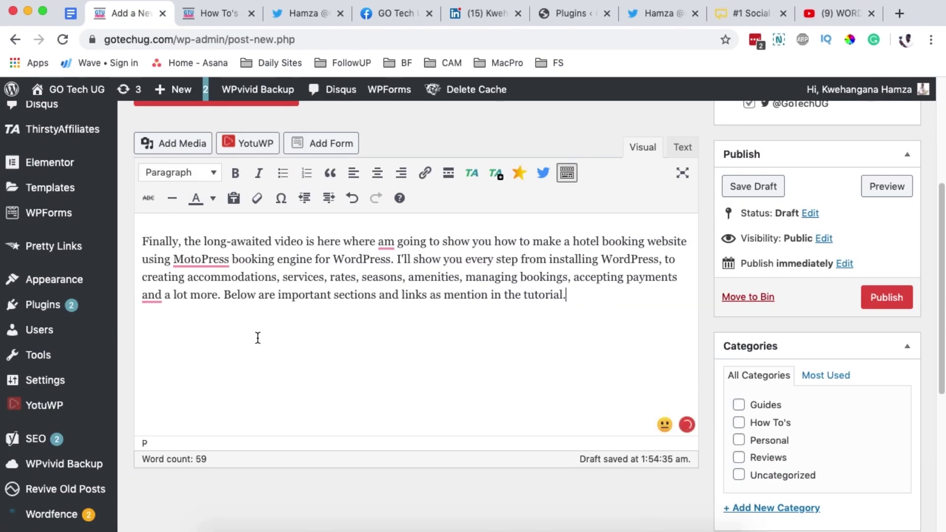
scroll(429, 390, up, 2)
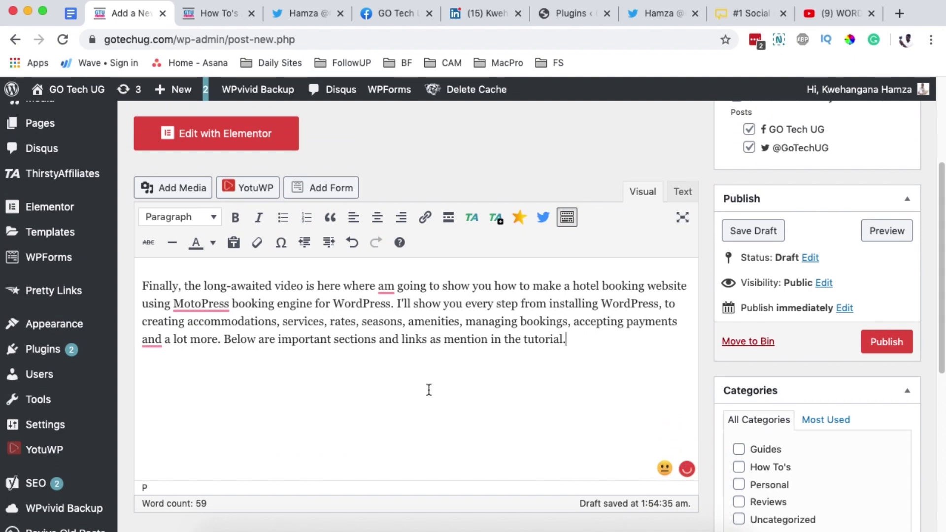
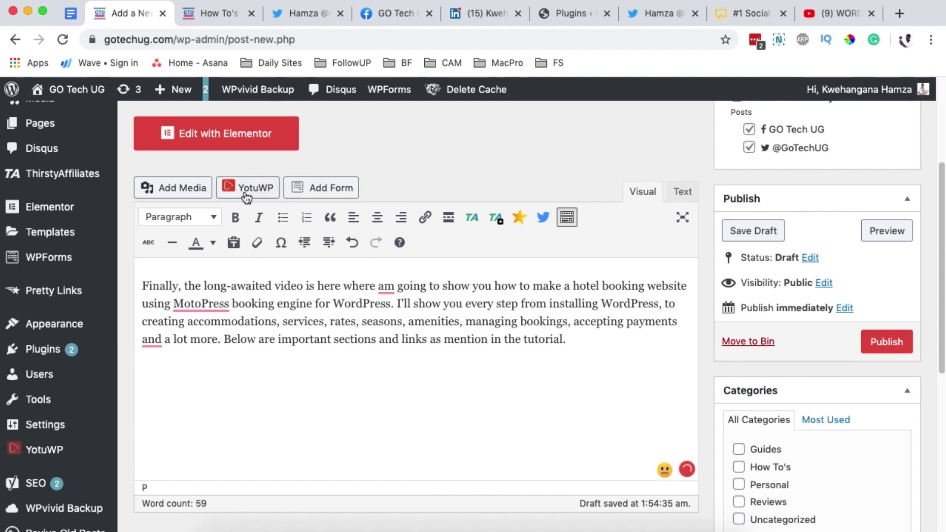
click(248, 189)
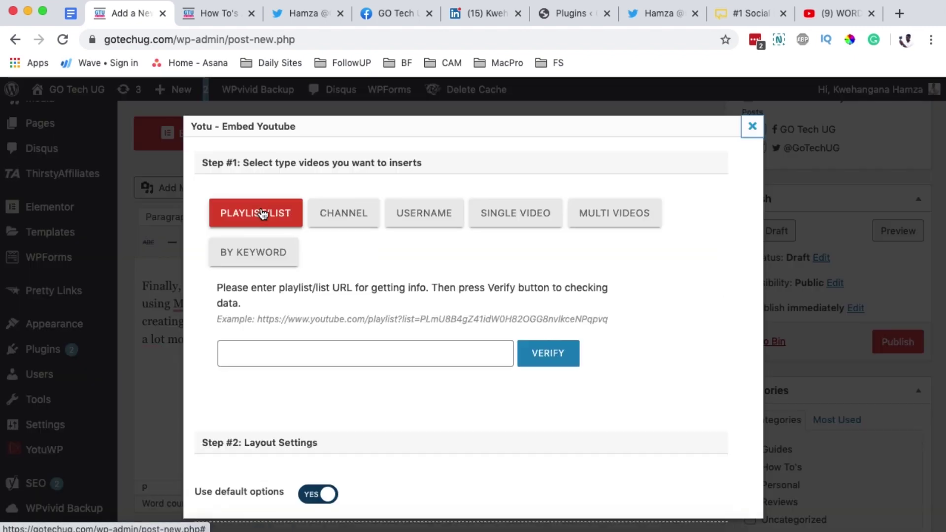
click(515, 213)
click(346, 368)
click(854, 14)
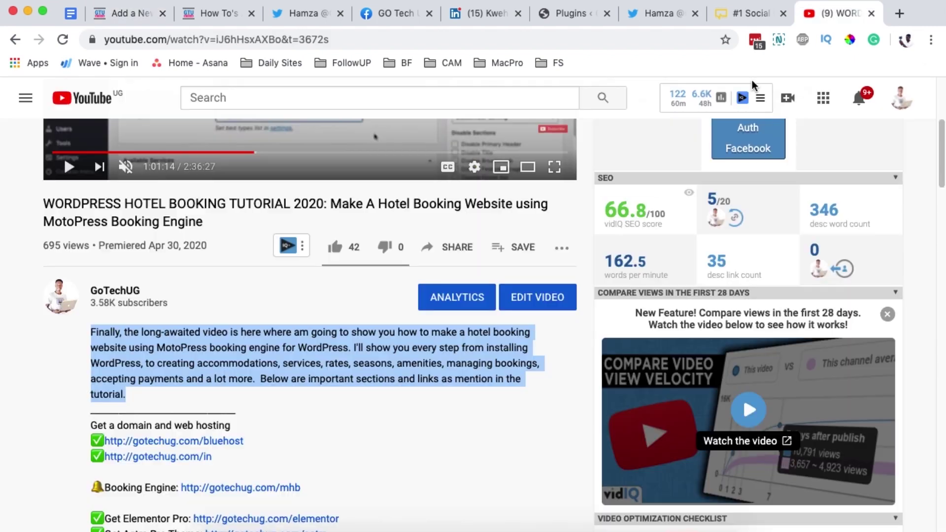
scroll(291, 186, up, 5)
right_click(295, 206)
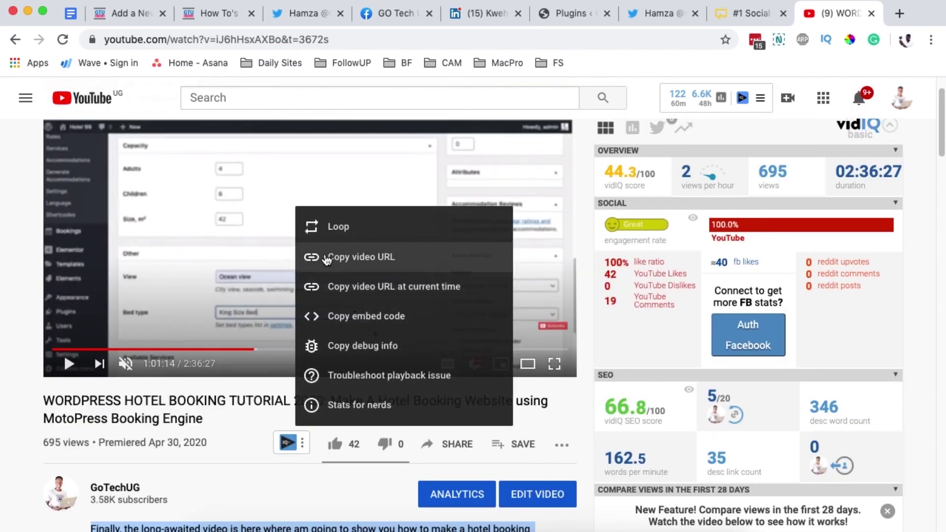
click(335, 260)
click(127, 13)
click(380, 369)
key(super+v)
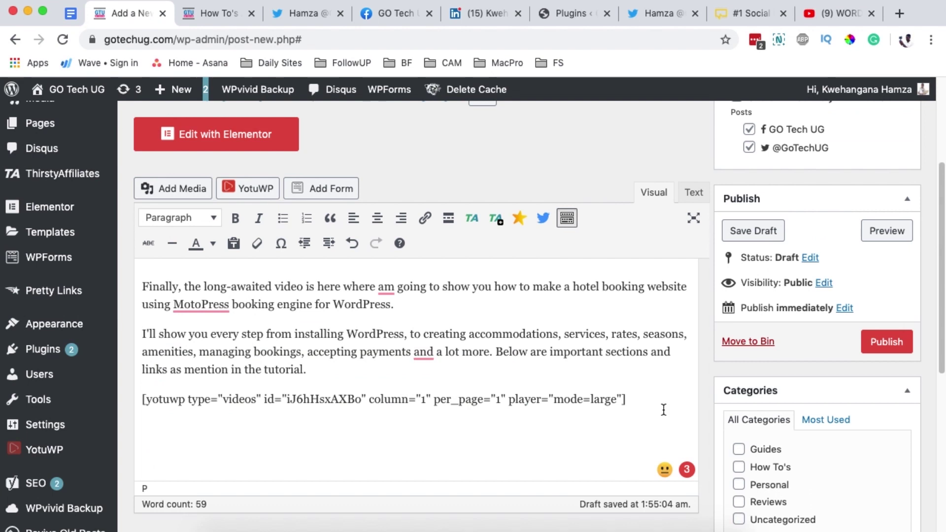
- Assign the post to the How To's category and upload Make-a-complete-website.jpg from the Desktop as its featured image
scroll(739, 444, down, 1)
click(754, 448)
scroll(747, 442, down, 8)
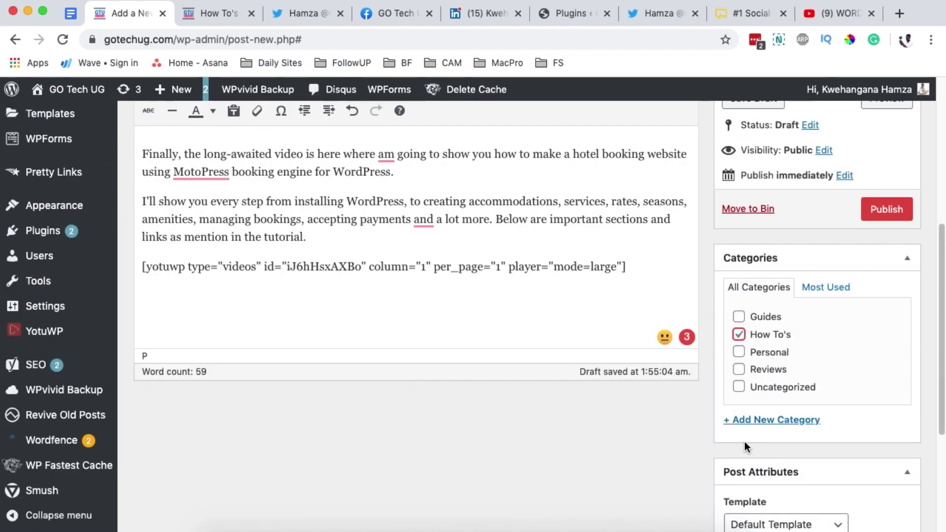
click(761, 392)
click(48, 154)
click(470, 330)
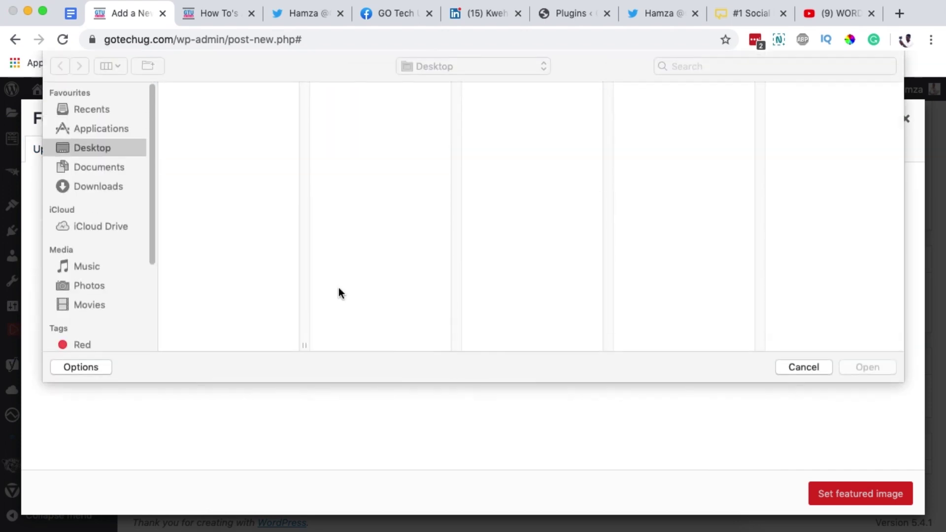
click(206, 195)
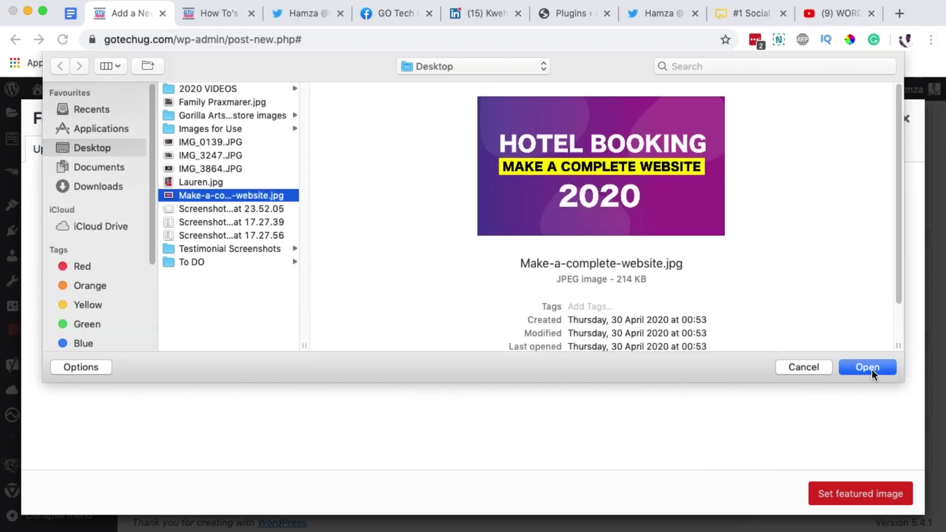
click(866, 368)
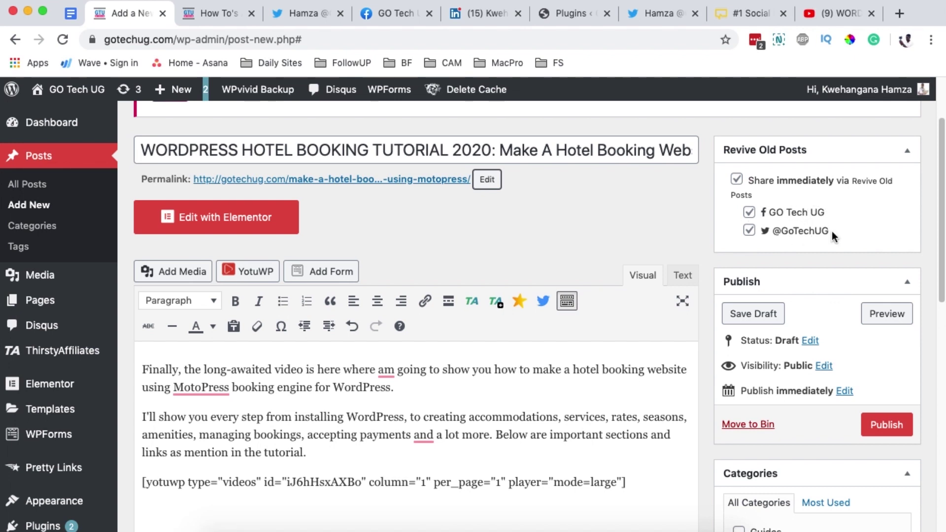
click(886, 425)
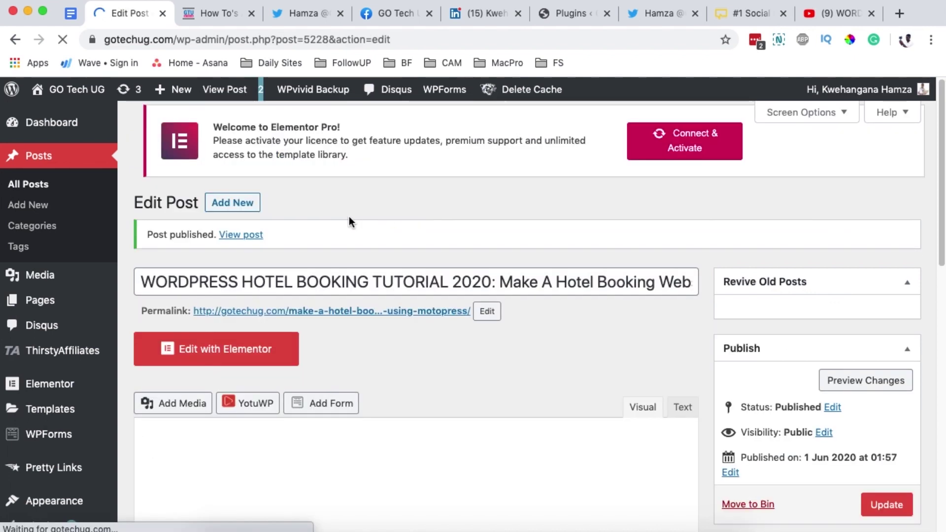
click(245, 236)
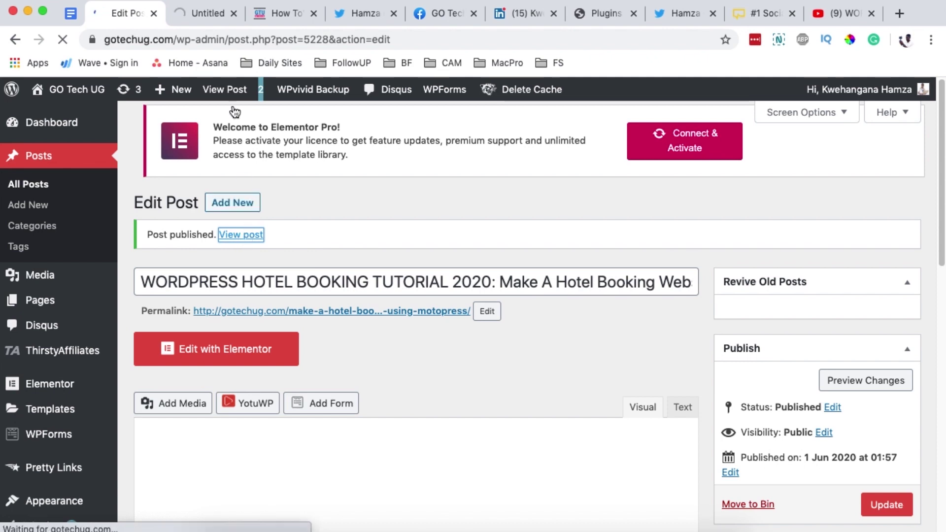
click(205, 15)
scroll(254, 266, down, 10)
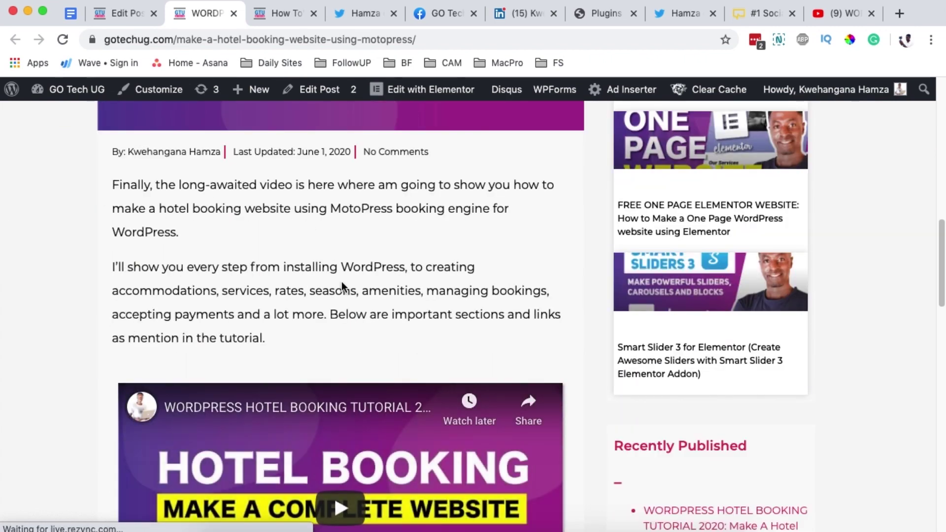
scroll(495, 258, down, 9)
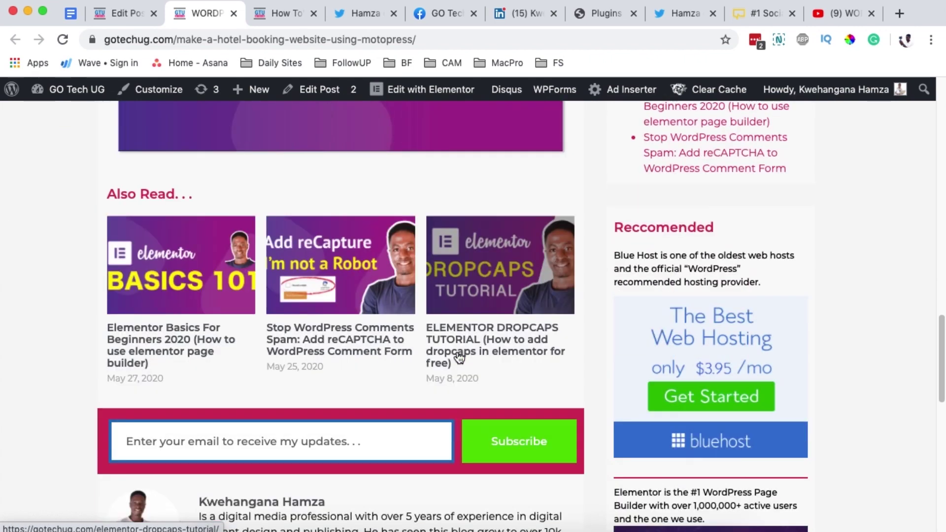
scroll(457, 351, up, 8)
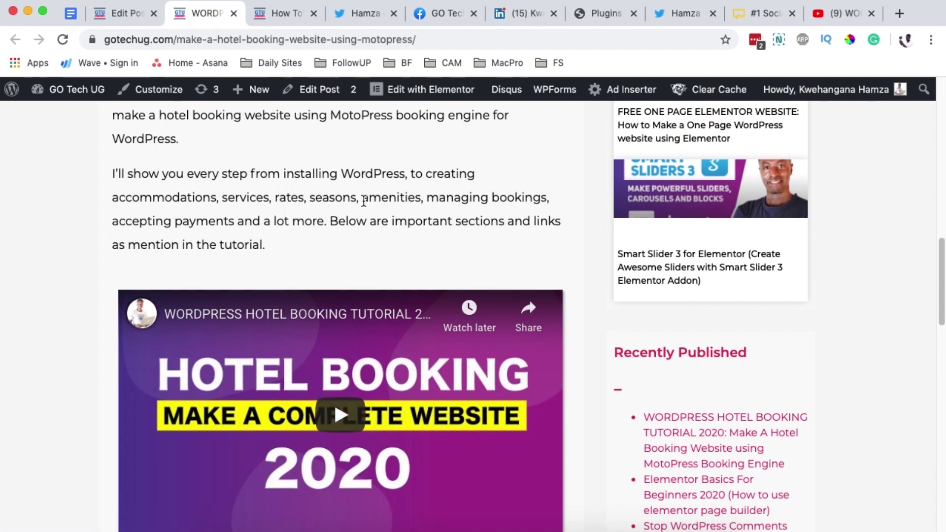
scroll(363, 201, up, 6)
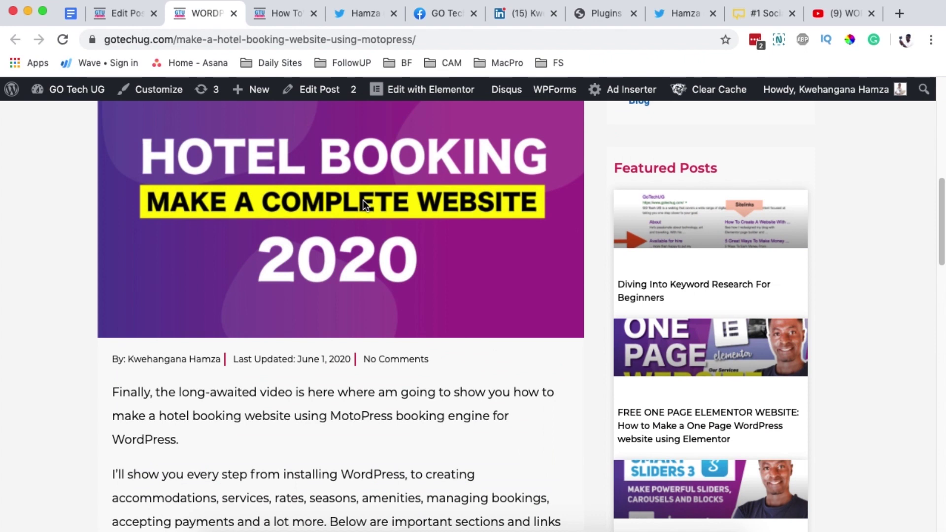
scroll(362, 200, up, 1)
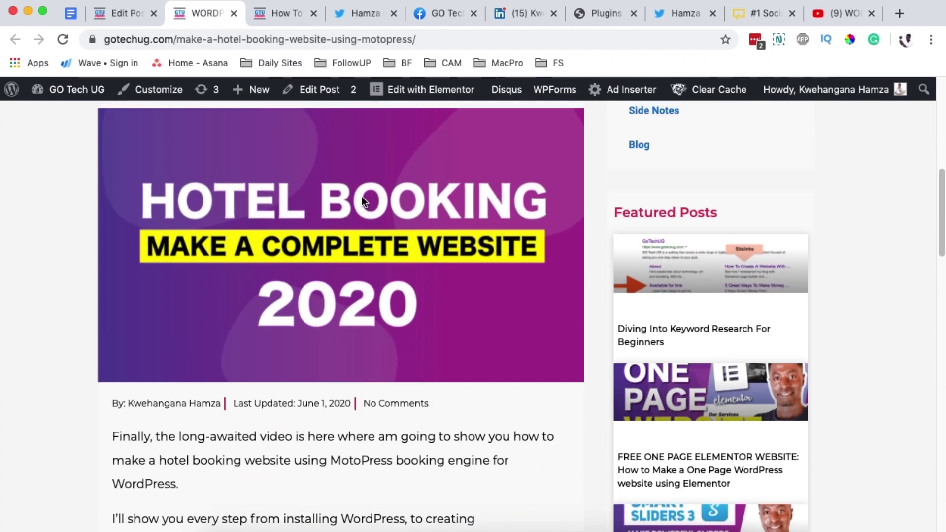
click(353, 14)
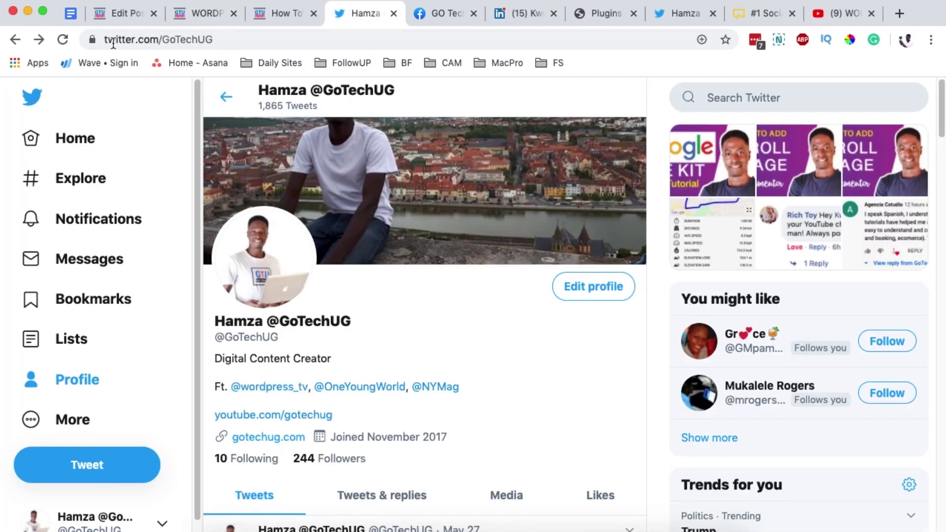
click(63, 39)
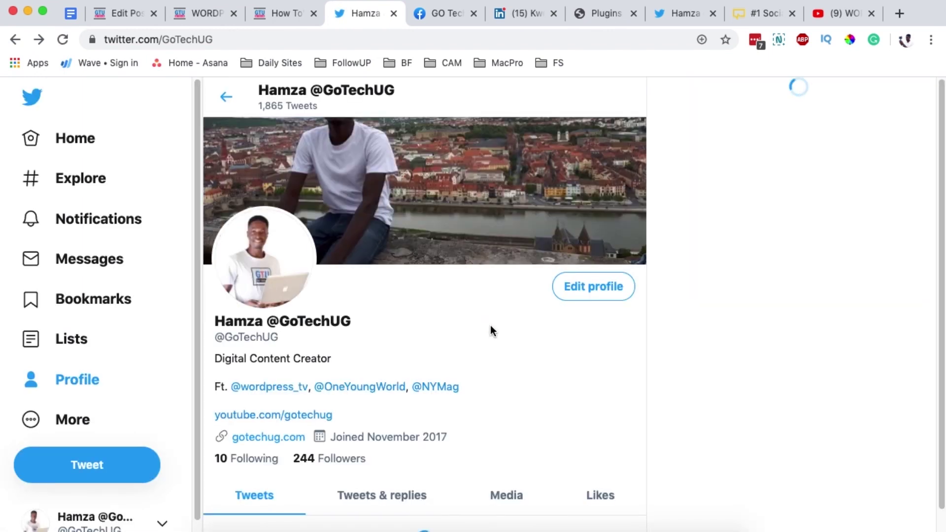
scroll(518, 359, down, 3)
scroll(521, 363, down, 5)
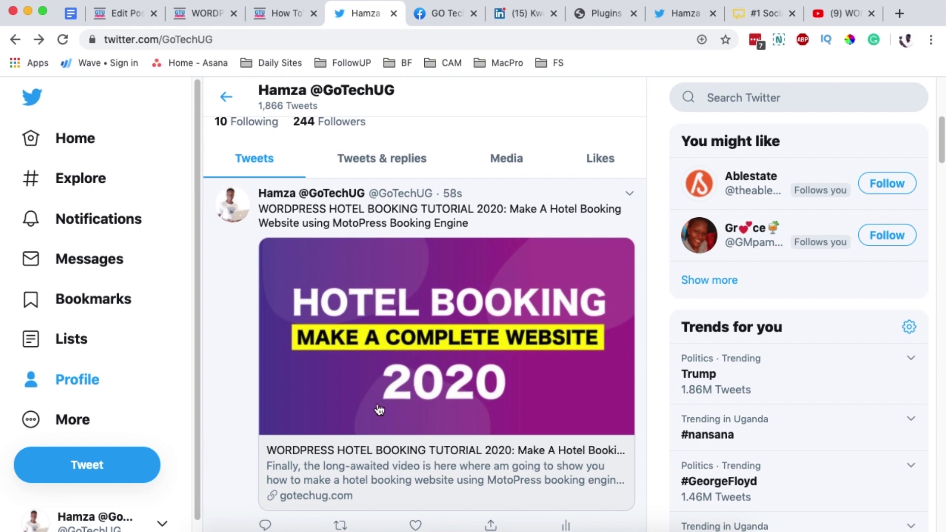
click(405, 470)
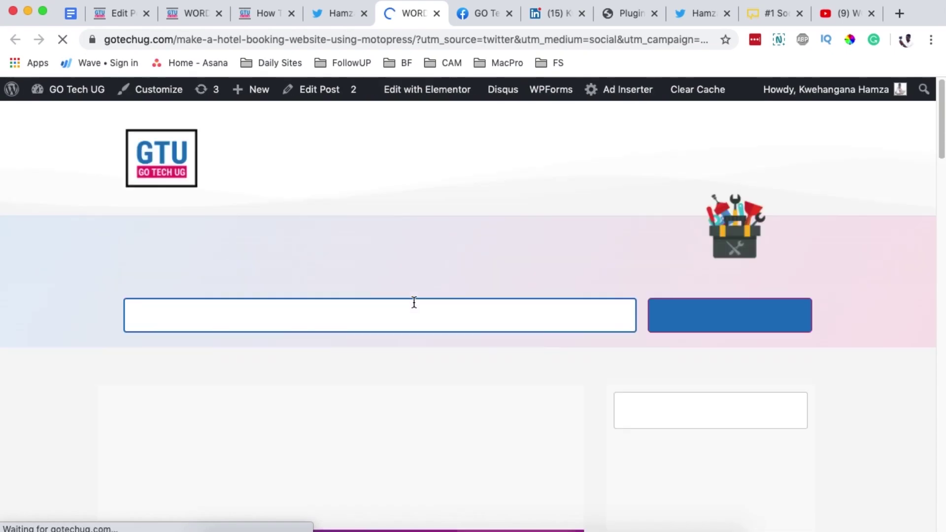
scroll(425, 312, down, 15)
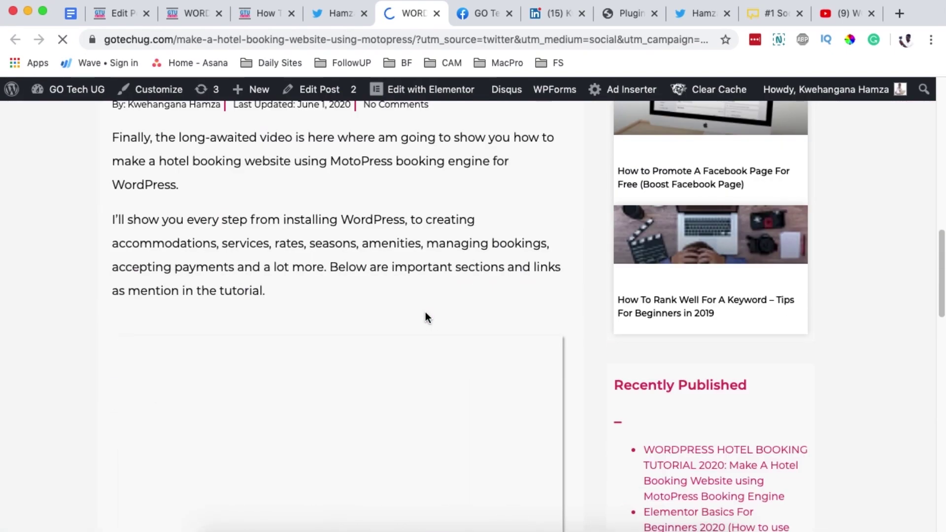
key(super+w)
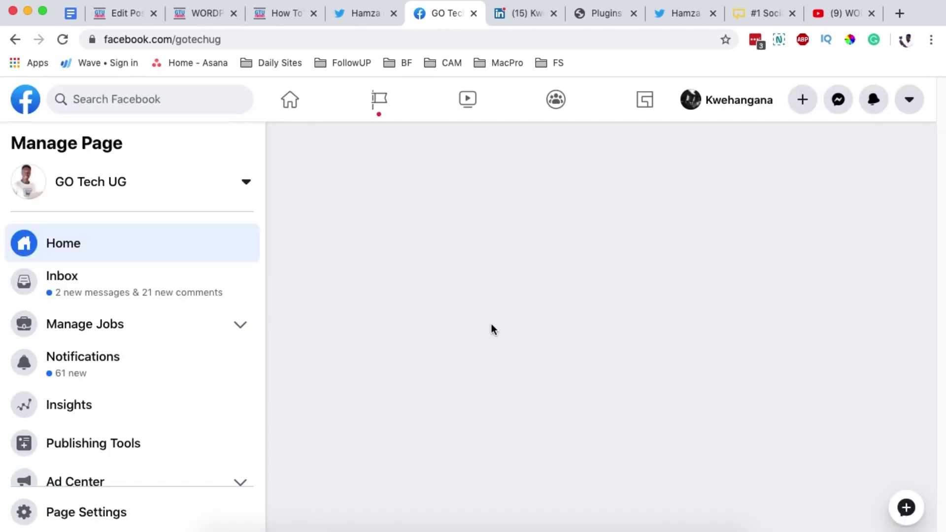
- Check the GO Tech UG Facebook page for the shared hotel booking post and open its link to inspect the article
scroll(492, 329, down, 15)
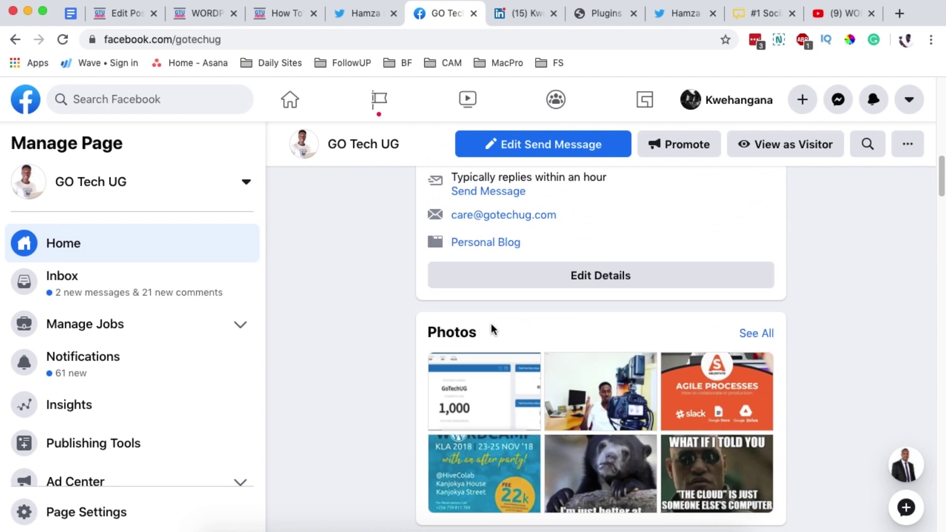
scroll(492, 329, down, 20)
scroll(493, 330, up, 2)
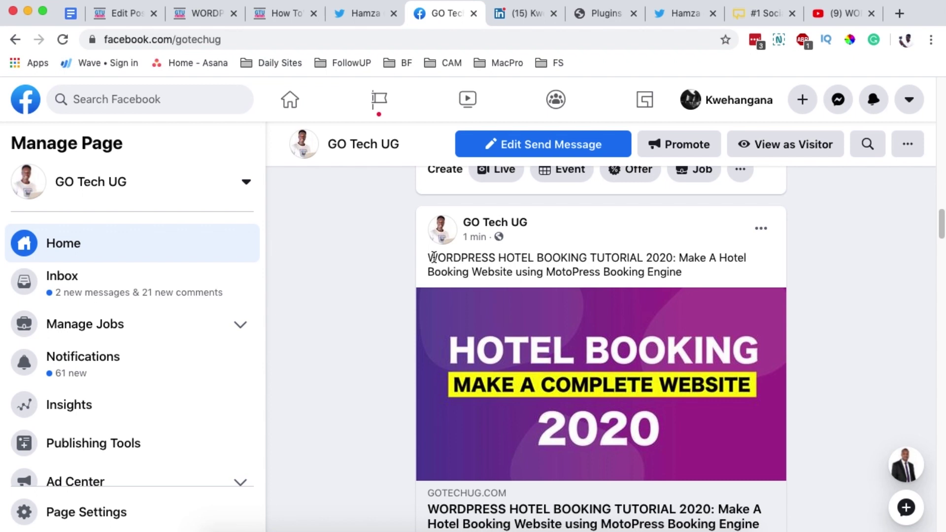
scroll(827, 426, down, 1)
scroll(827, 425, down, 1)
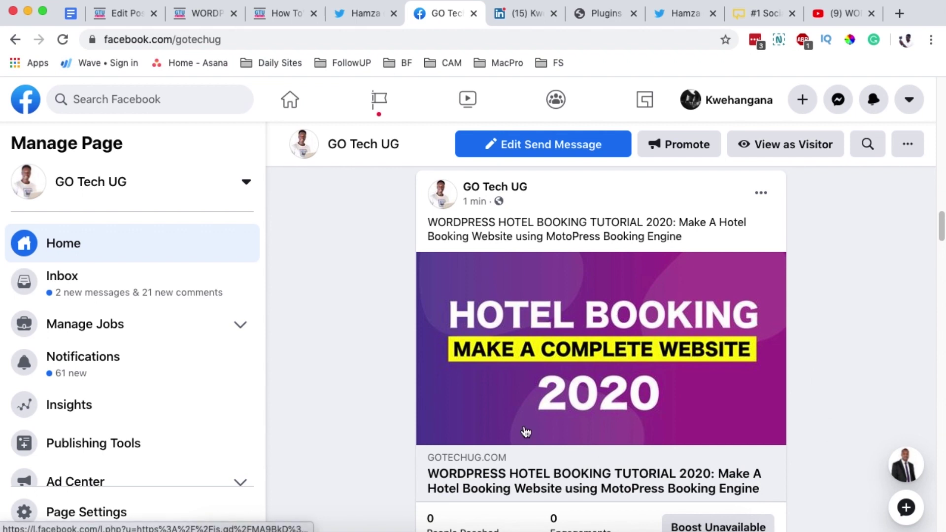
click(525, 487)
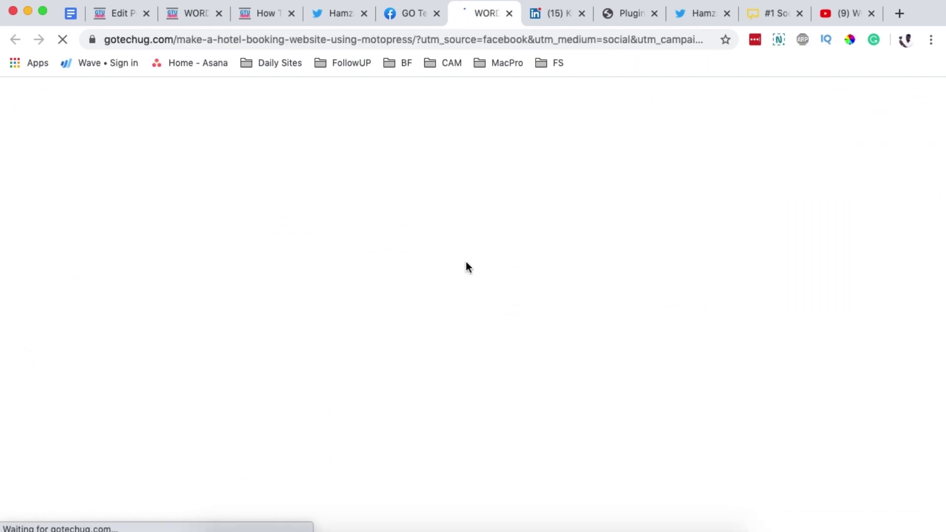
scroll(466, 261, down, 10)
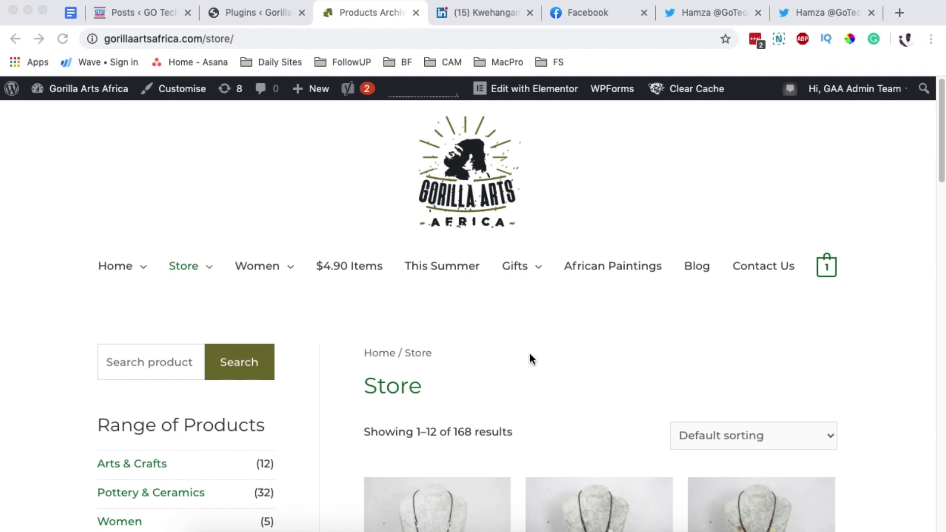
- Browse the product listings on the Gorilla Arts Africa store page
scroll(530, 353, down, 5)
scroll(528, 353, down, 1)
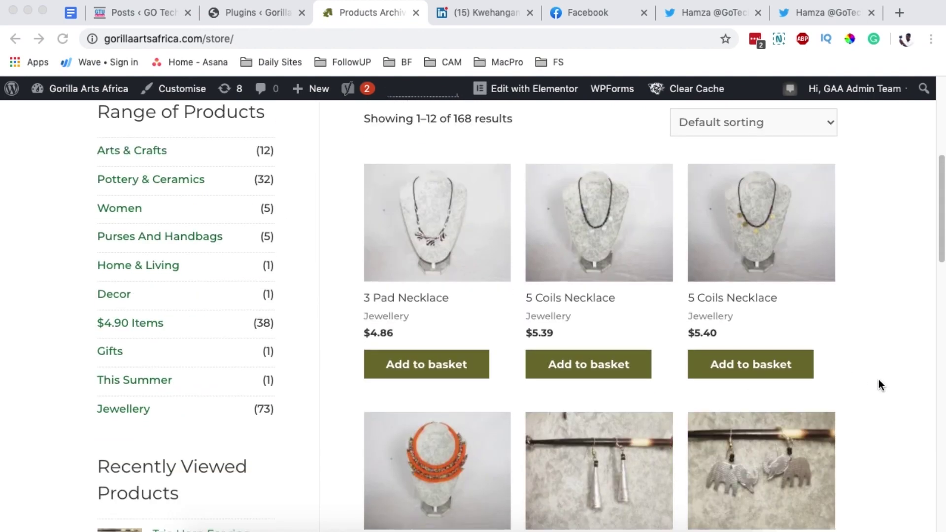
scroll(880, 385, down, 1)
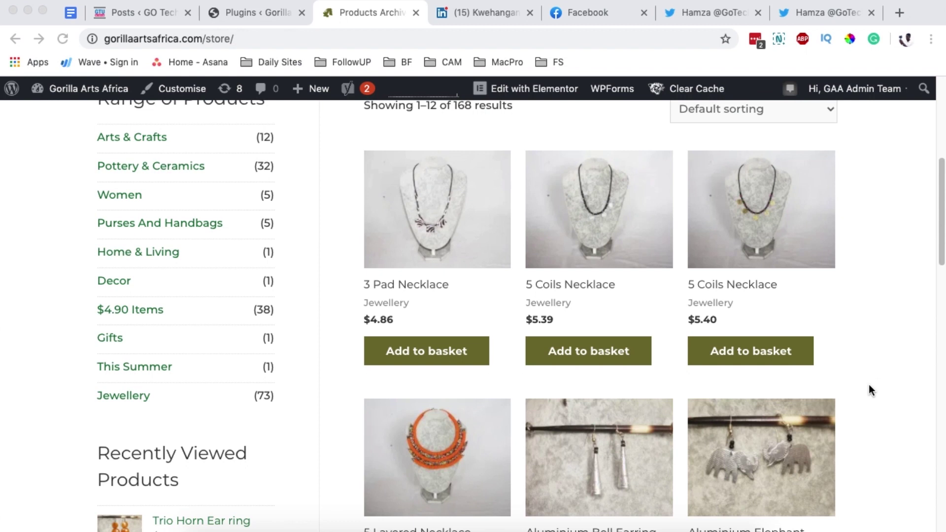
- Check the Gorilla Arts Africa site's installed plugins for Revive Old Posts and Revive Old Posts Pro Add-on
click(235, 14)
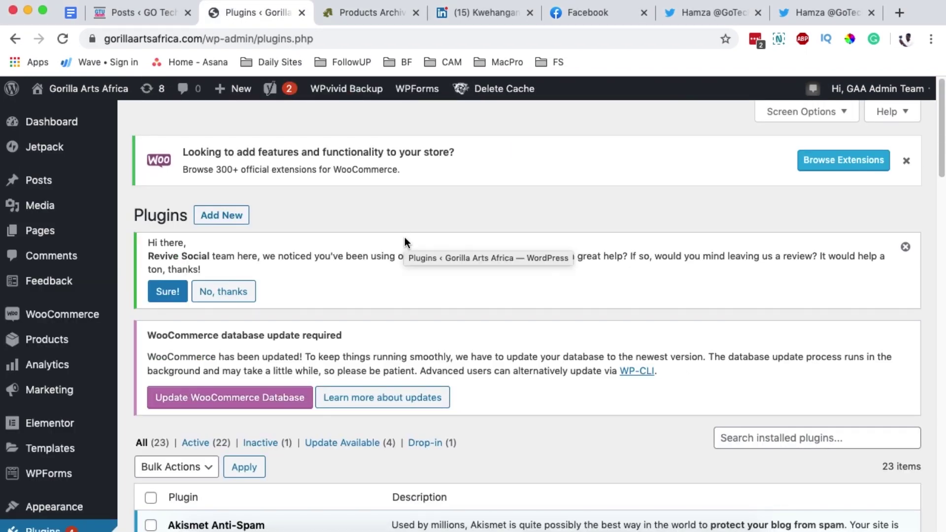
scroll(404, 237, down, 6)
click(34, 233)
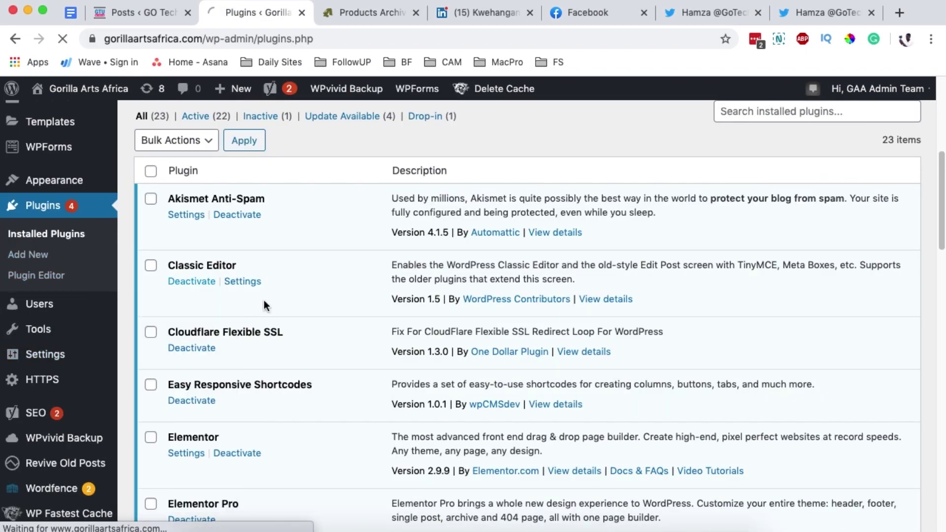
scroll(332, 329, down, 5)
scroll(331, 329, down, 5)
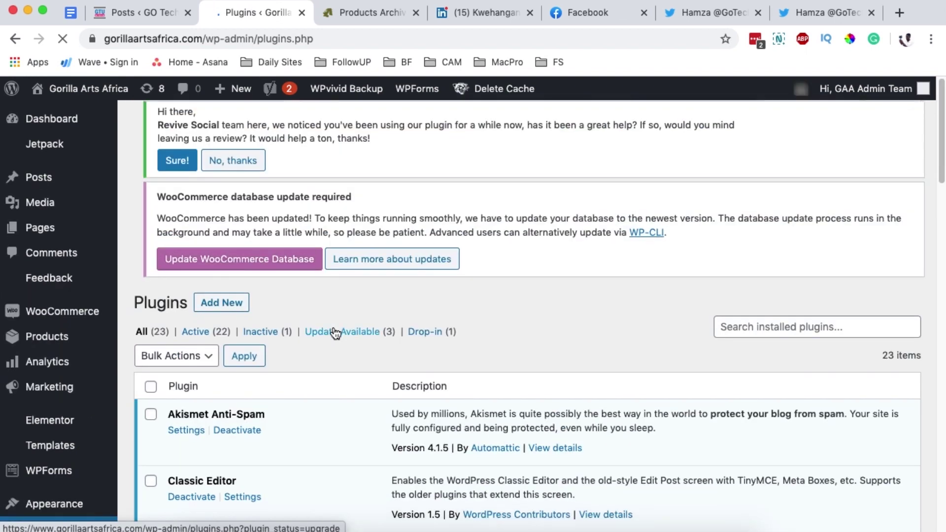
scroll(331, 330, down, 15)
drag(271, 412, 181, 411)
click(182, 412)
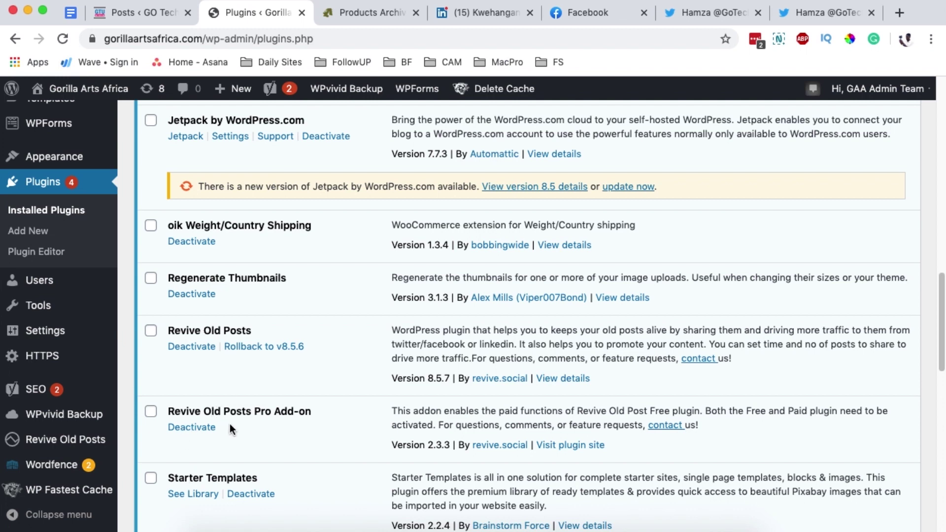
- Open the Revive Old Posts dashboard and connect the LinkedIn account by signing in with the prefilled credentials
mouse_move(32, 440)
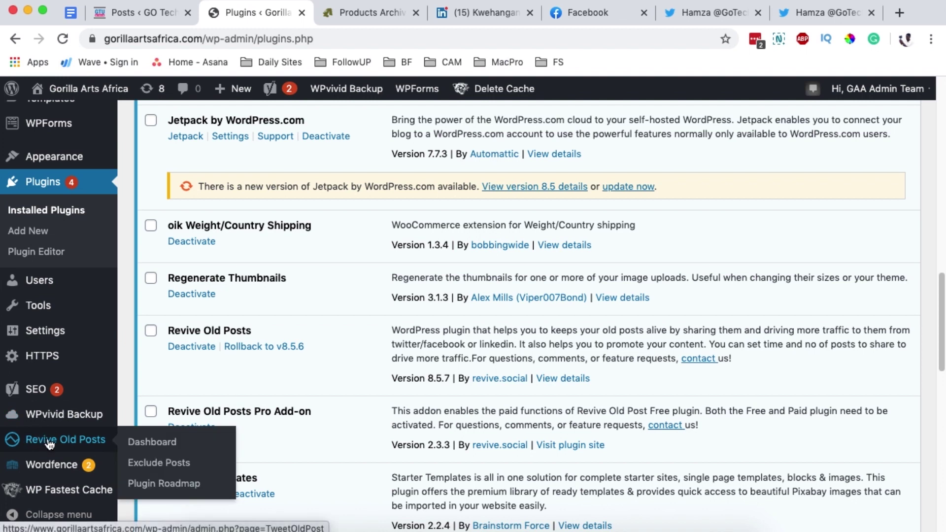
click(143, 444)
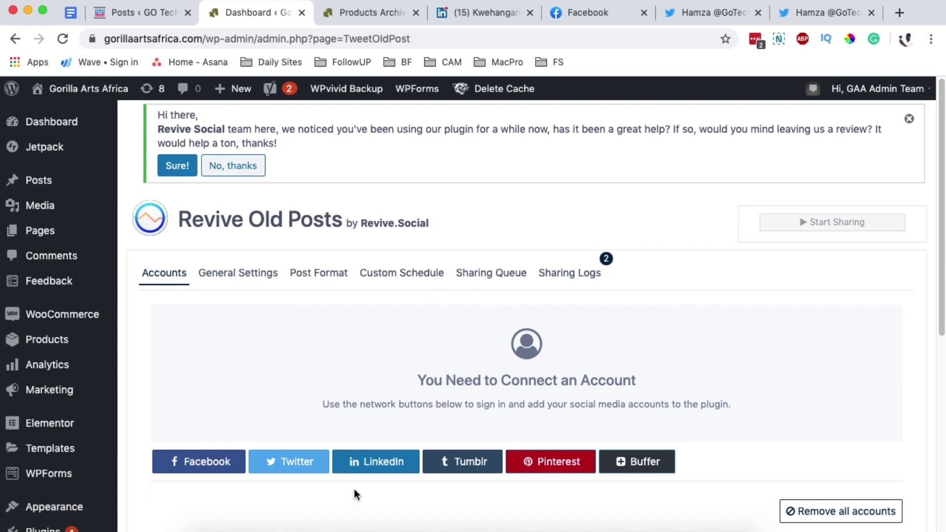
click(372, 468)
click(464, 280)
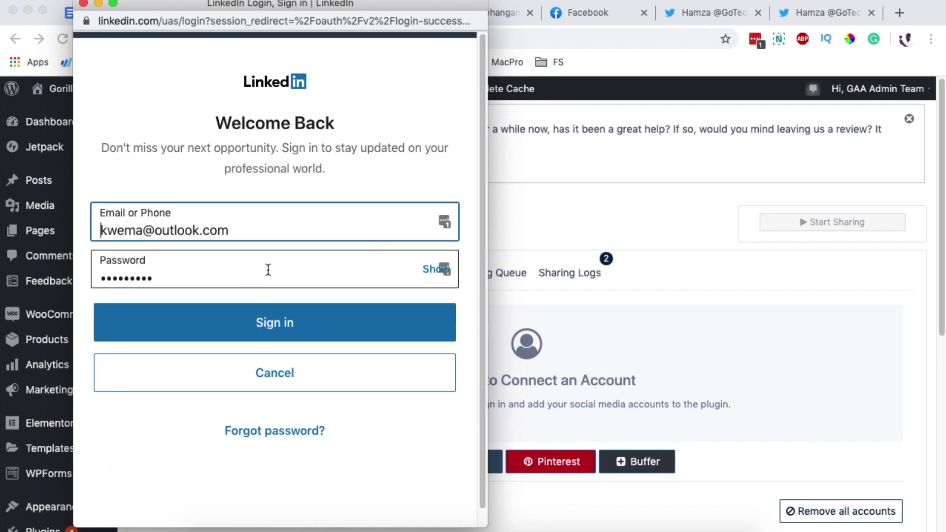
click(279, 326)
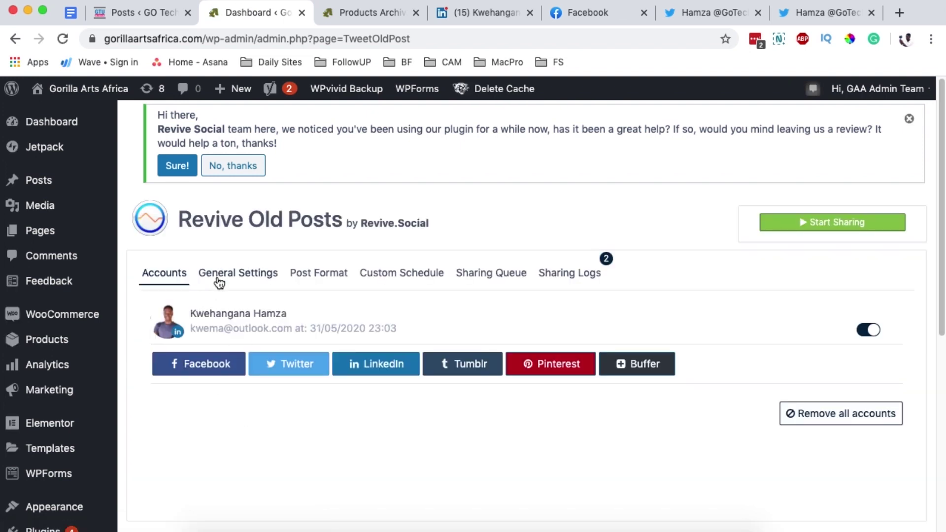
- Replace My Templates with Products as the shared post type in the Revive Old Posts general settings
click(220, 277)
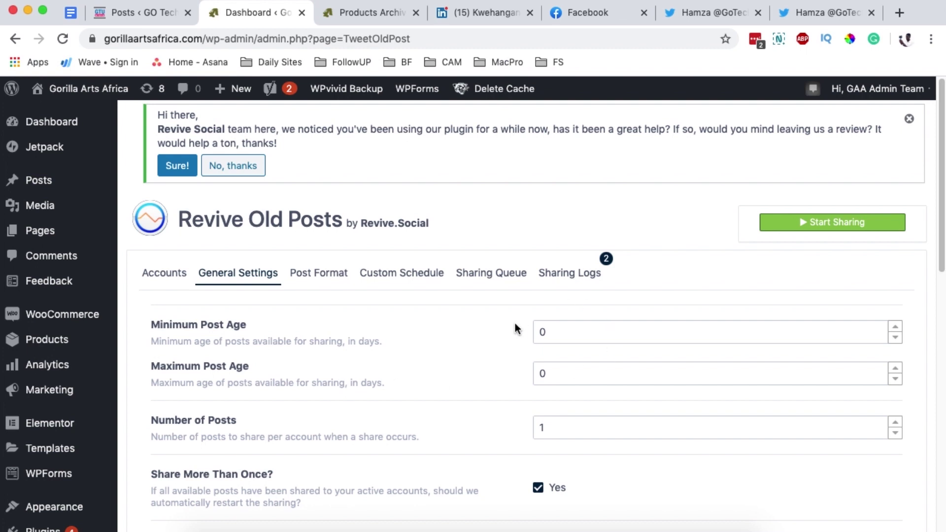
scroll(606, 370, down, 5)
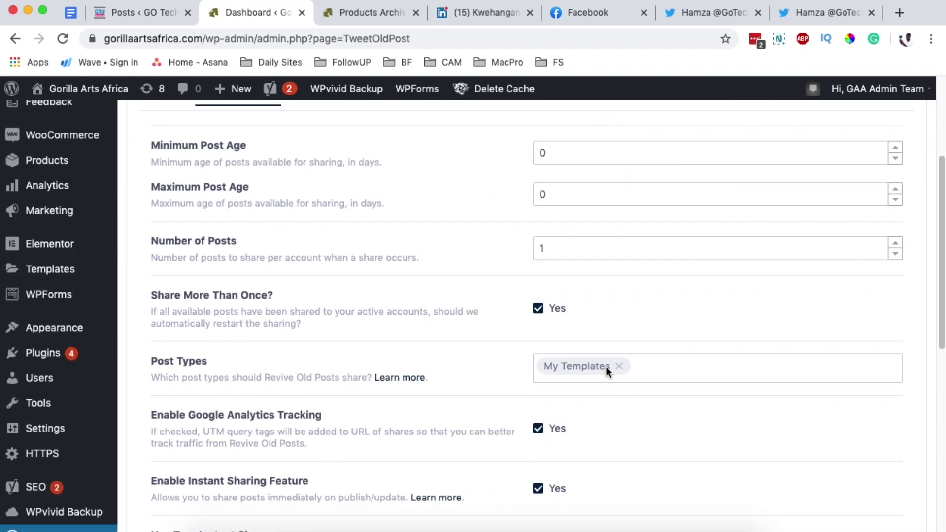
scroll(609, 370, down, 1)
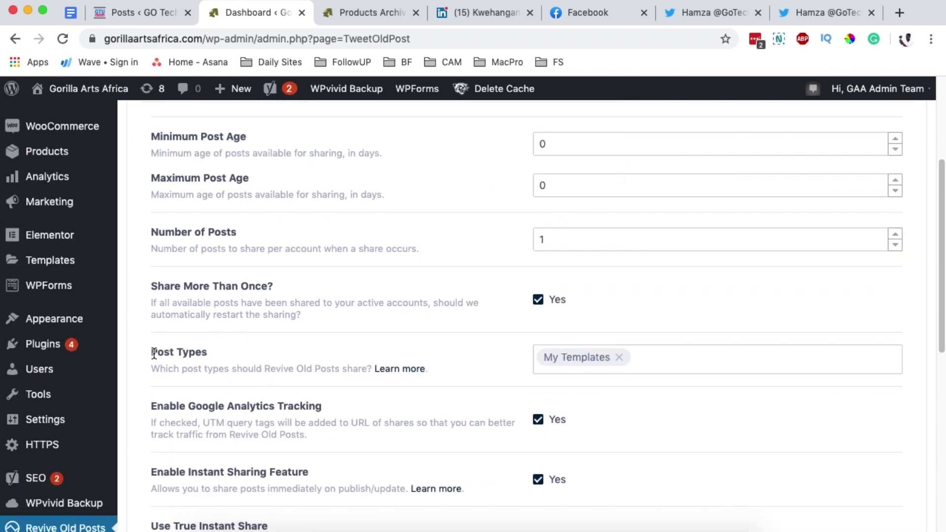
click(619, 357)
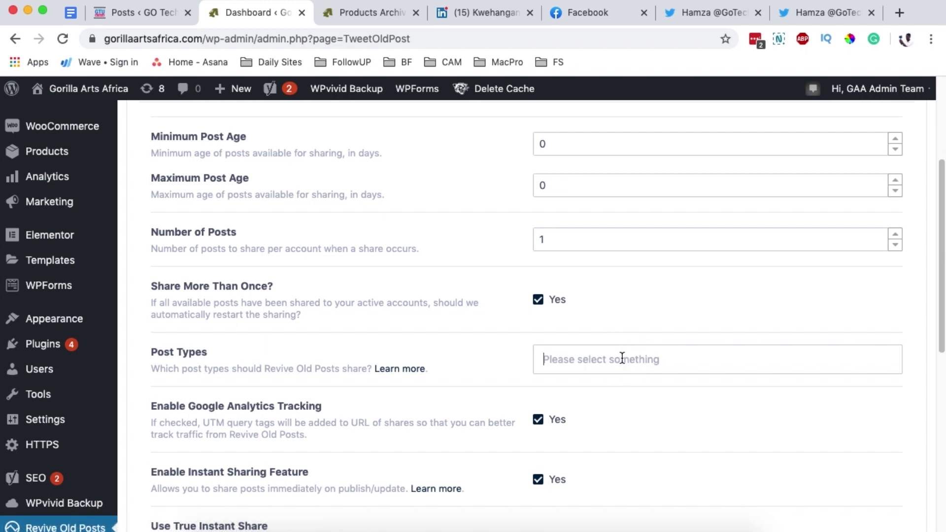
click(600, 358)
scroll(601, 428, down, 1)
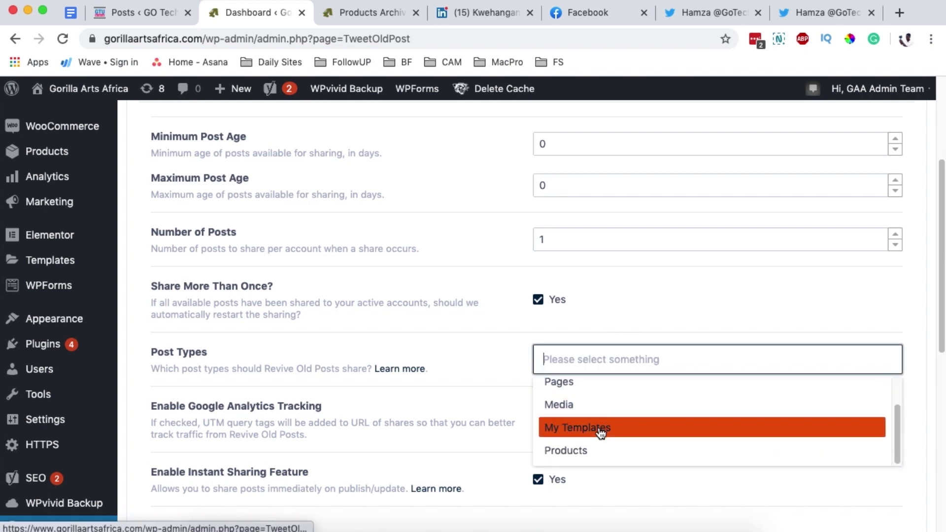
click(587, 451)
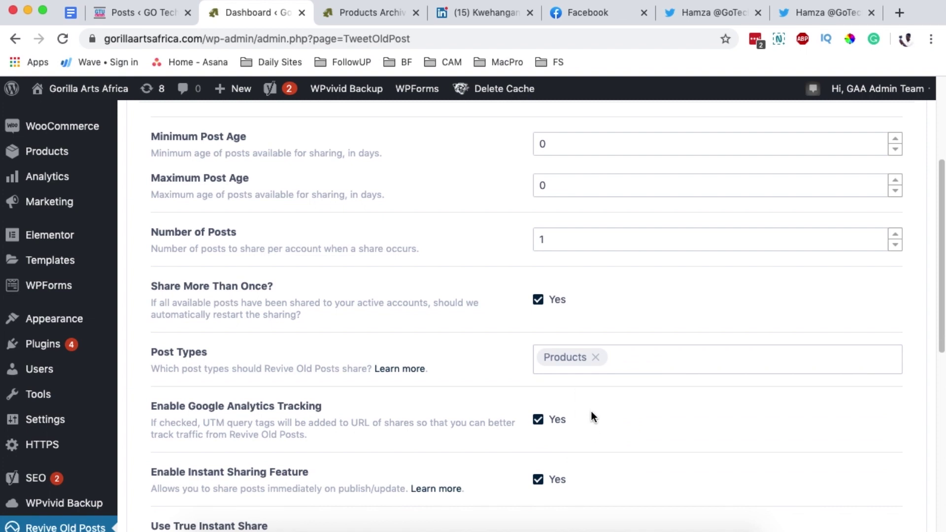
- Review the remaining sharing options and available post types, and save the general settings
scroll(592, 405, down, 4)
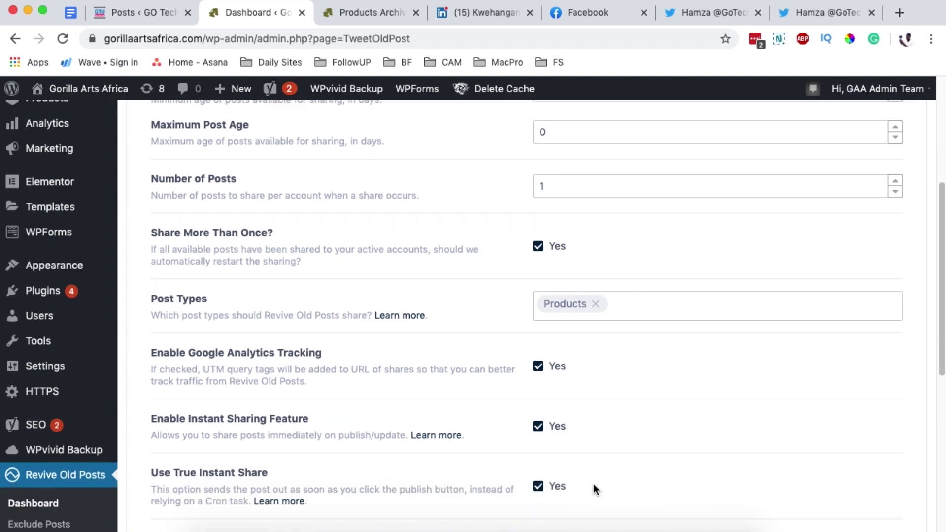
scroll(626, 421, down, 2)
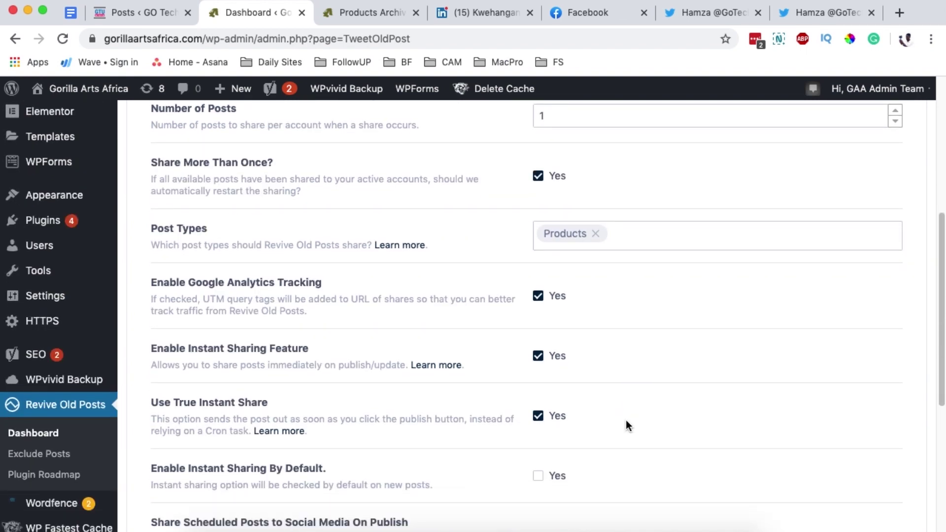
scroll(627, 418, up, 3)
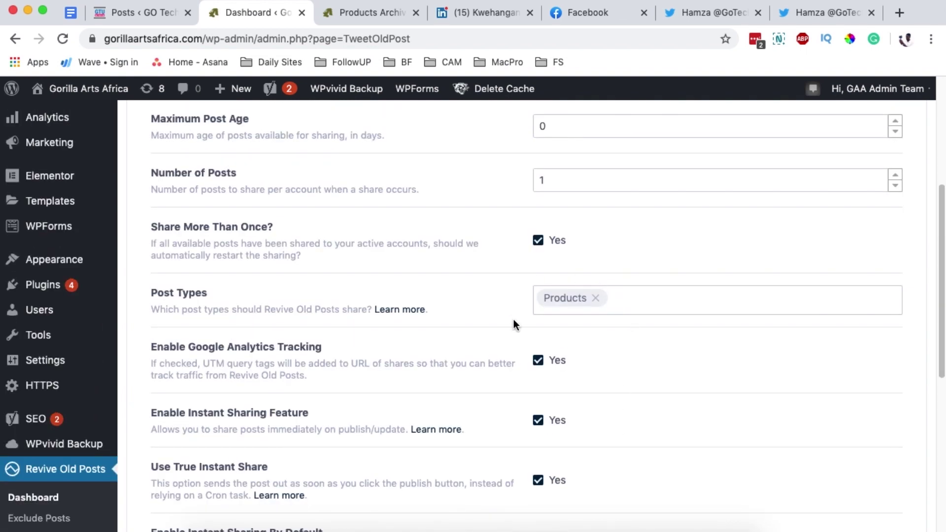
click(652, 297)
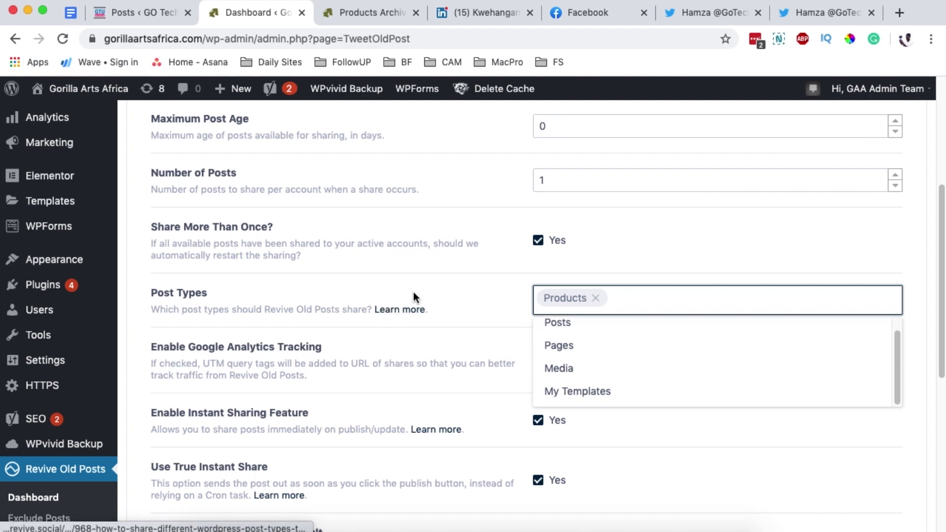
click(463, 296)
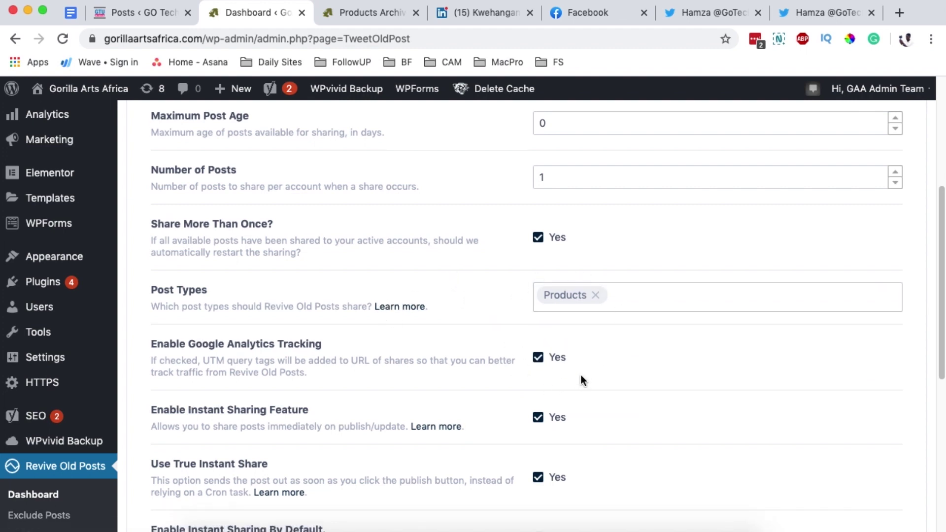
scroll(581, 377, down, 7)
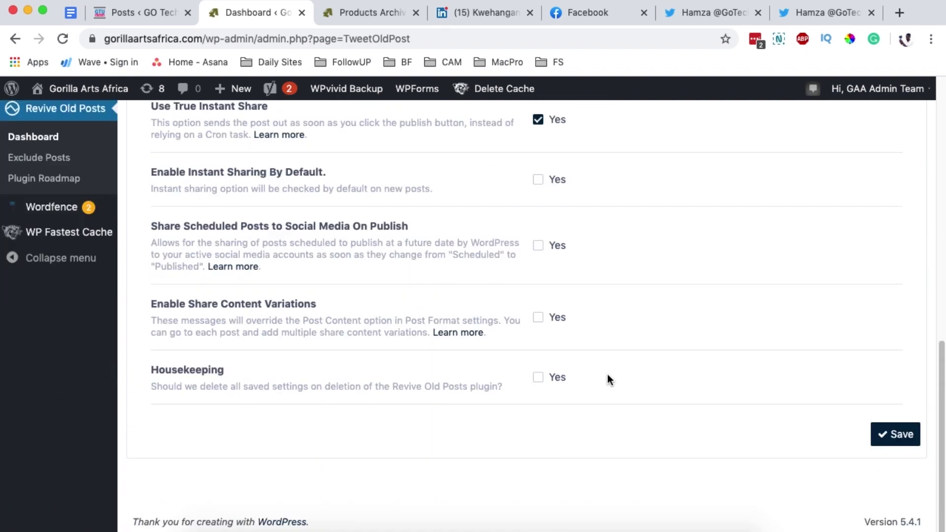
click(894, 440)
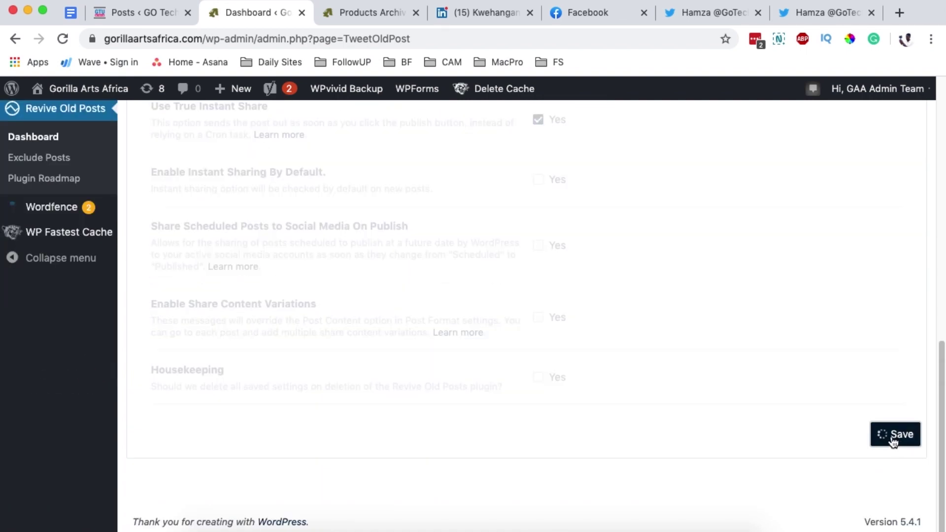
- Set the share content to Post Title in the LinkedIn account's post format
scroll(760, 397, up, 8)
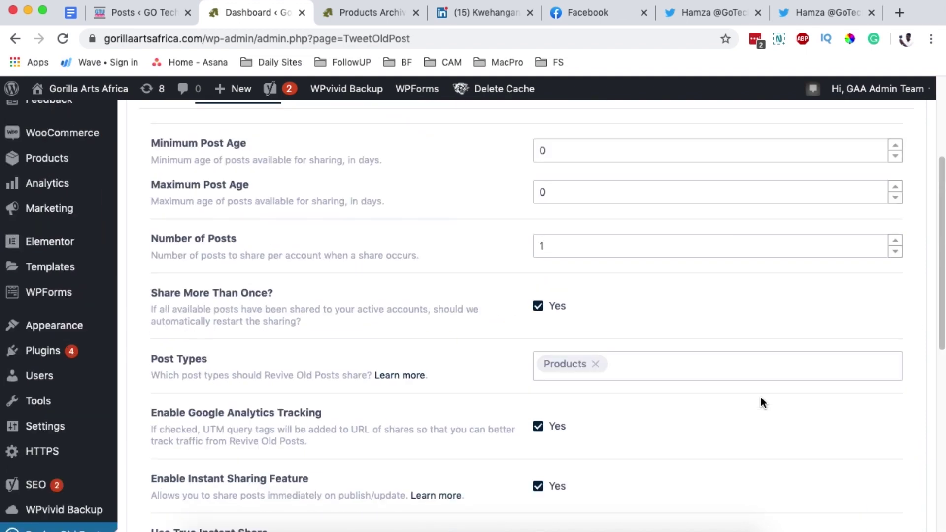
scroll(760, 397, up, 4)
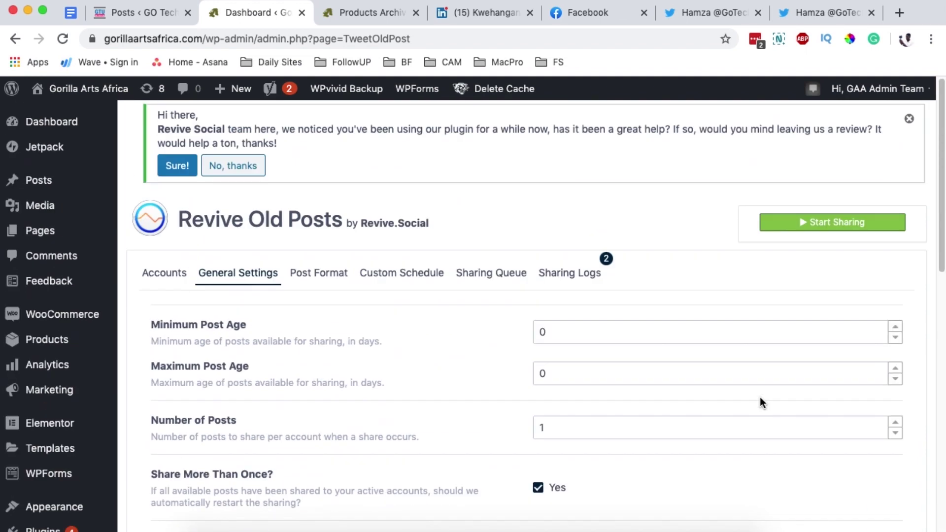
click(321, 277)
scroll(305, 386, down, 1)
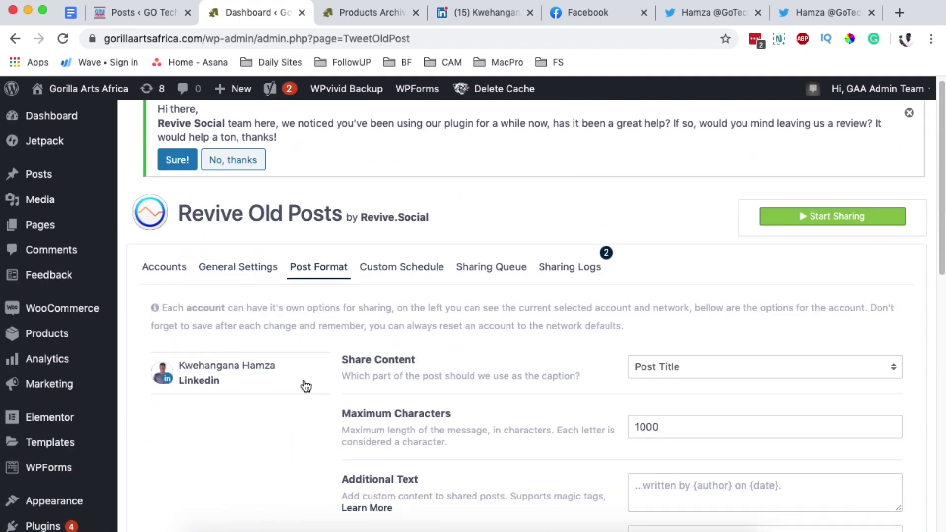
scroll(486, 411, down, 2)
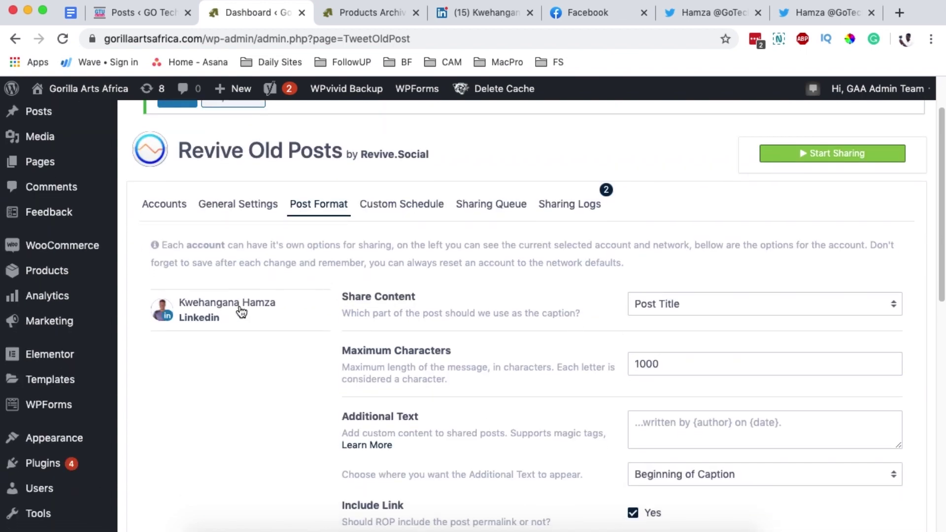
click(710, 309)
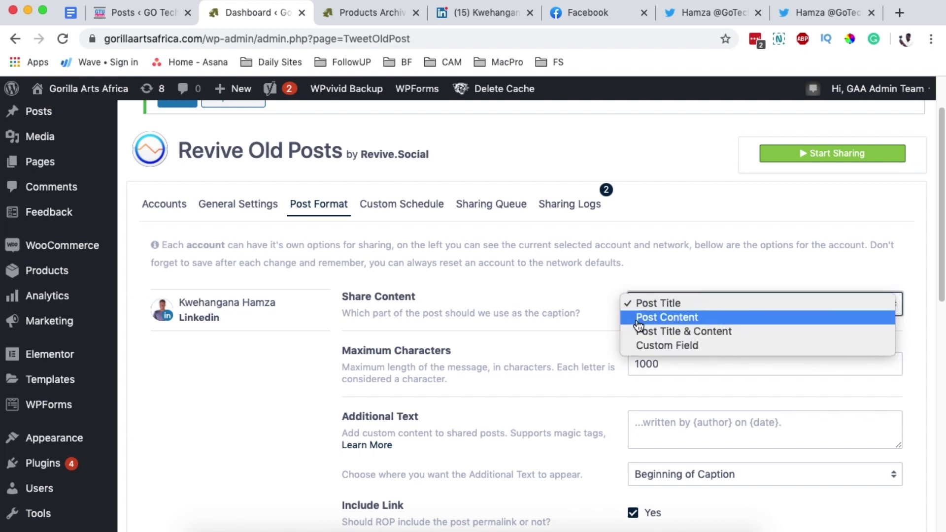
click(660, 303)
- Enable the URL shortener with the is.gd service in the LinkedIn account's post format and save the format
scroll(579, 376, down, 5)
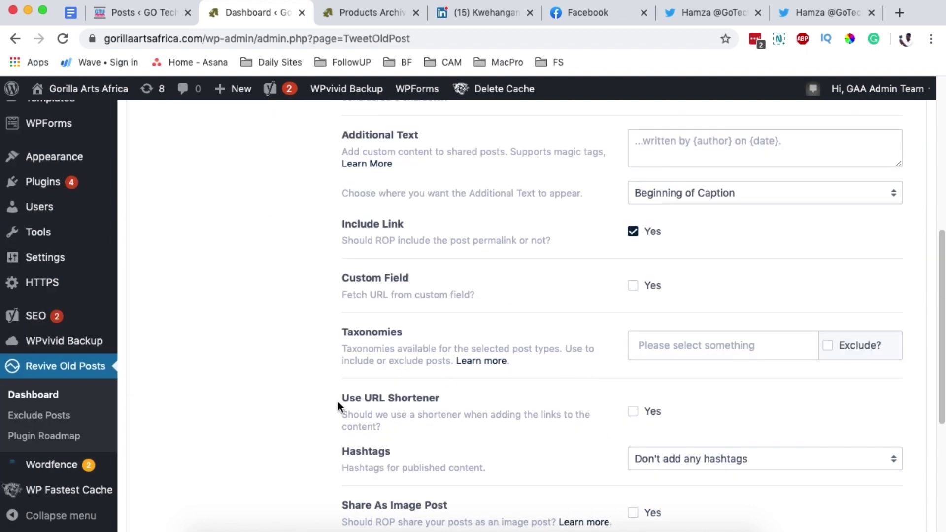
click(641, 413)
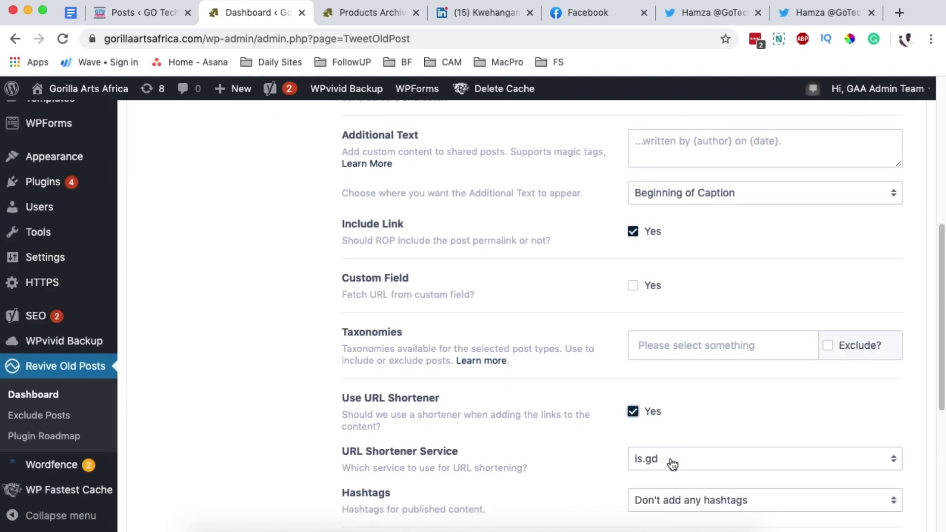
scroll(591, 438, up, 4)
scroll(591, 432, down, 10)
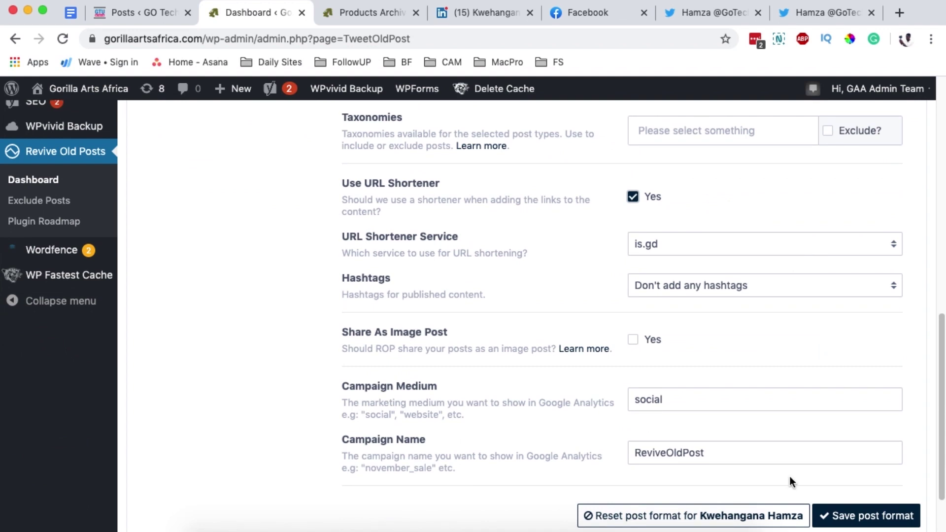
click(845, 516)
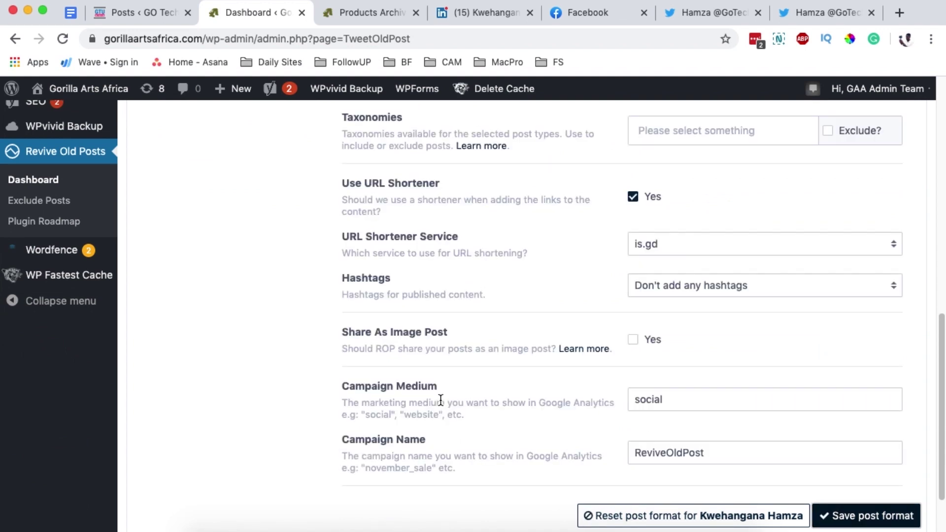
- Save the LinkedIn account's custom schedule as Recurring with an interval of 10 hours
scroll(439, 399, up, 10)
click(375, 276)
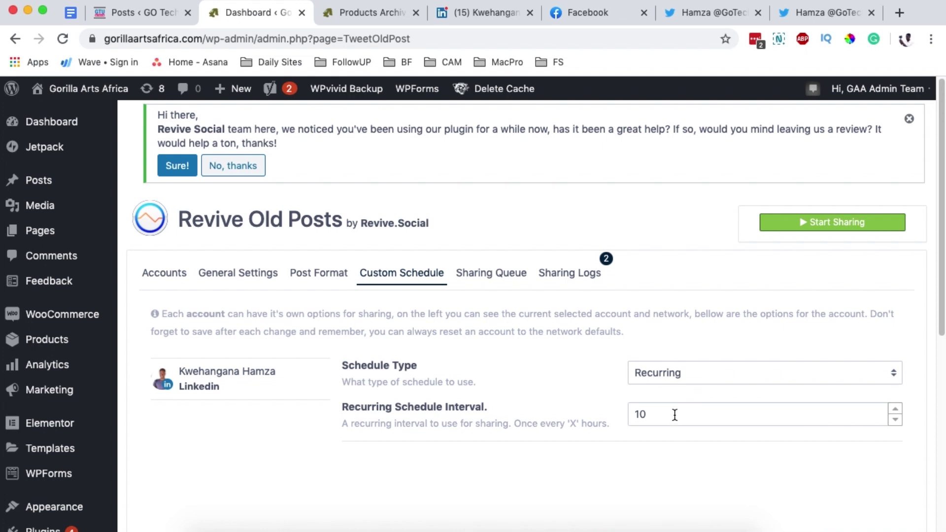
drag(675, 415, 630, 416)
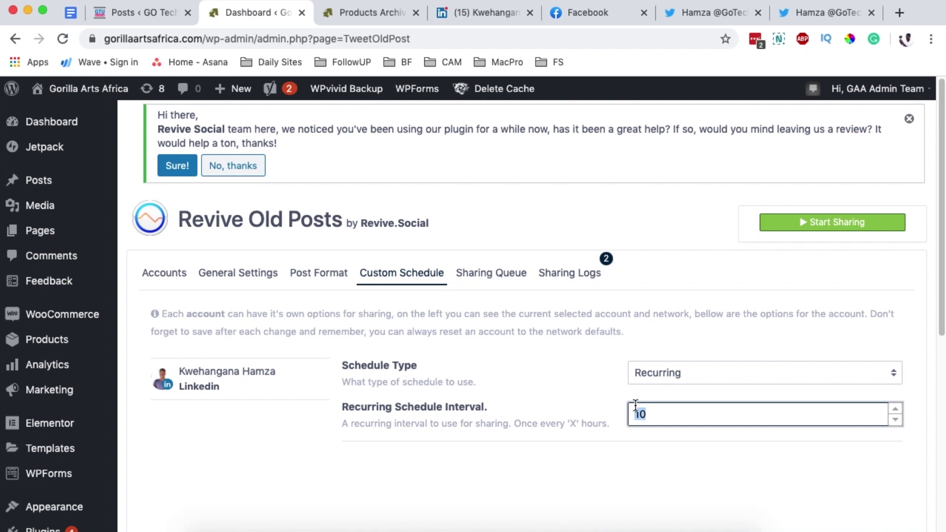
scroll(650, 404, down, 7)
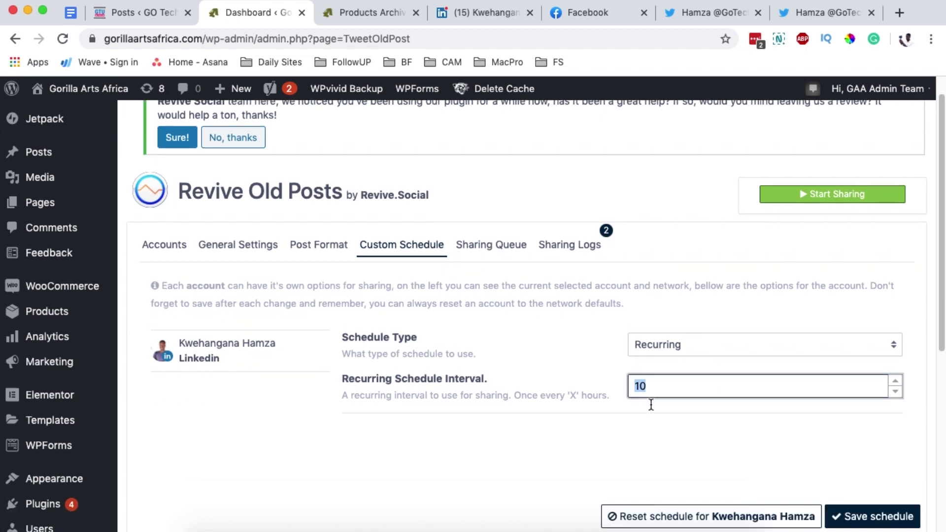
scroll(652, 401, up, 2)
click(849, 296)
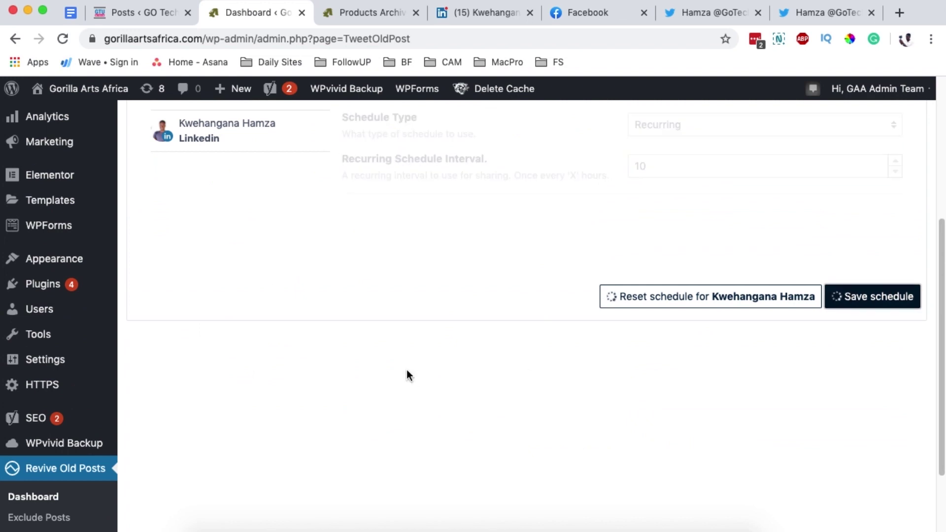
- Start automatic sharing and check the newest entry in the sharing logs
click(836, 224)
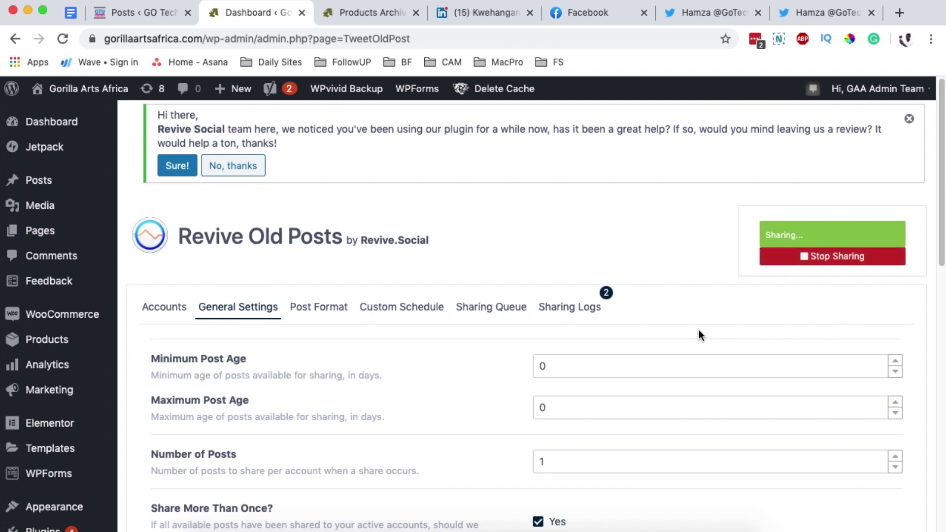
click(565, 311)
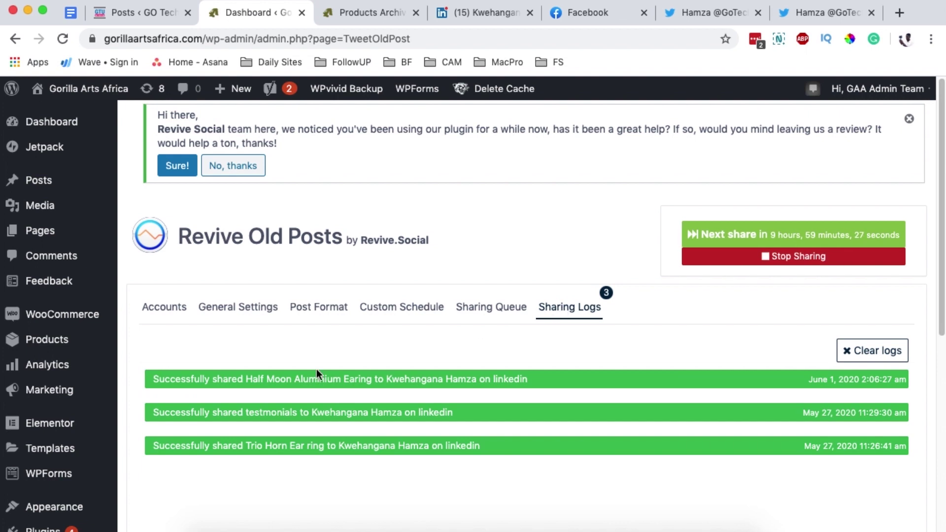
drag(484, 379, 530, 380)
drag(822, 379, 869, 379)
click(864, 379)
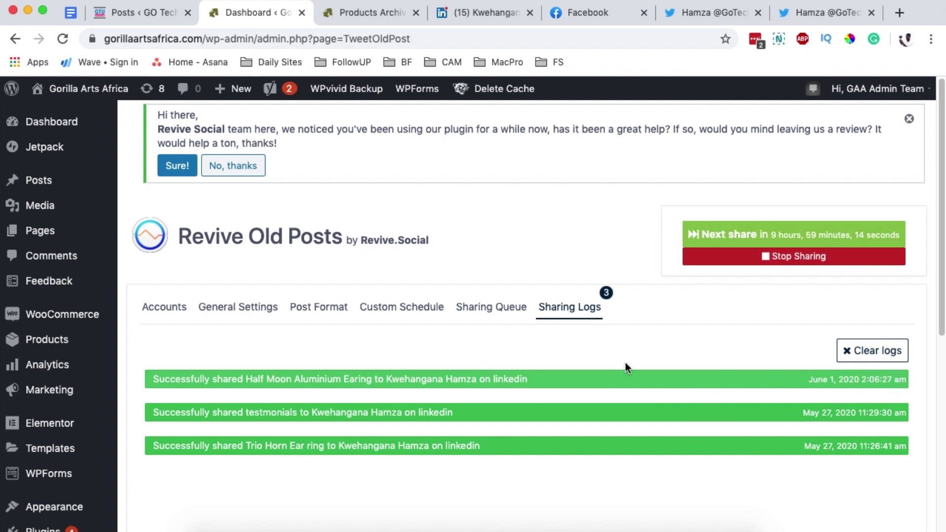
- Switch to LinkedIn and view the shared Half Moon Aluminium Earing post under the profile's Posts activity
click(468, 12)
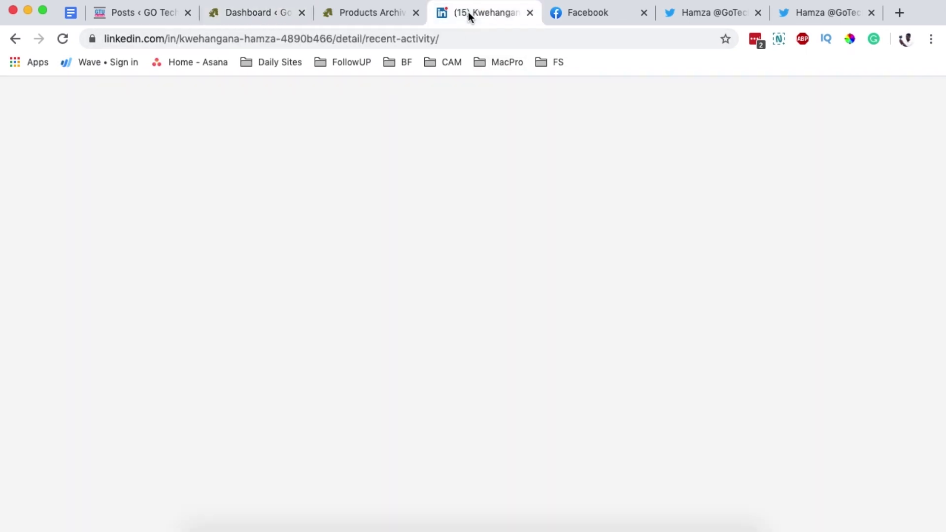
click(413, 185)
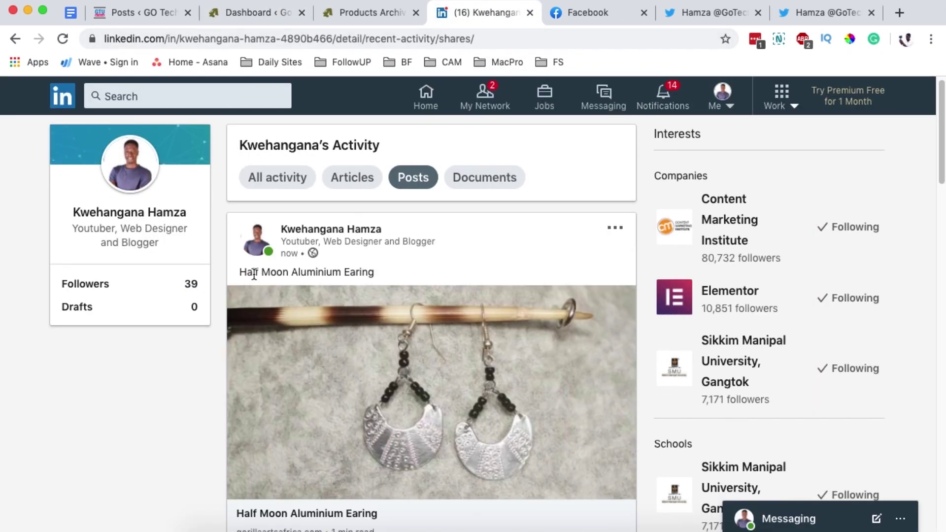
scroll(463, 320, down, 2)
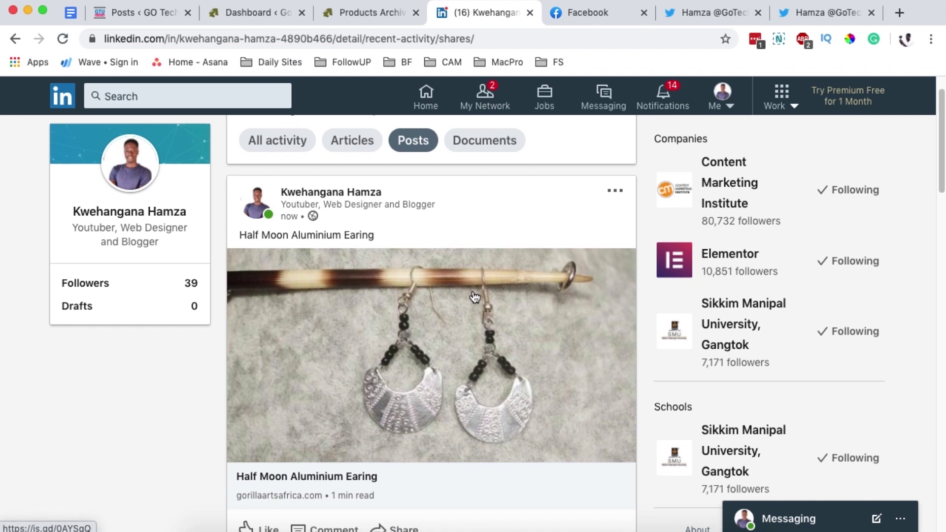
scroll(474, 298, down, 1)
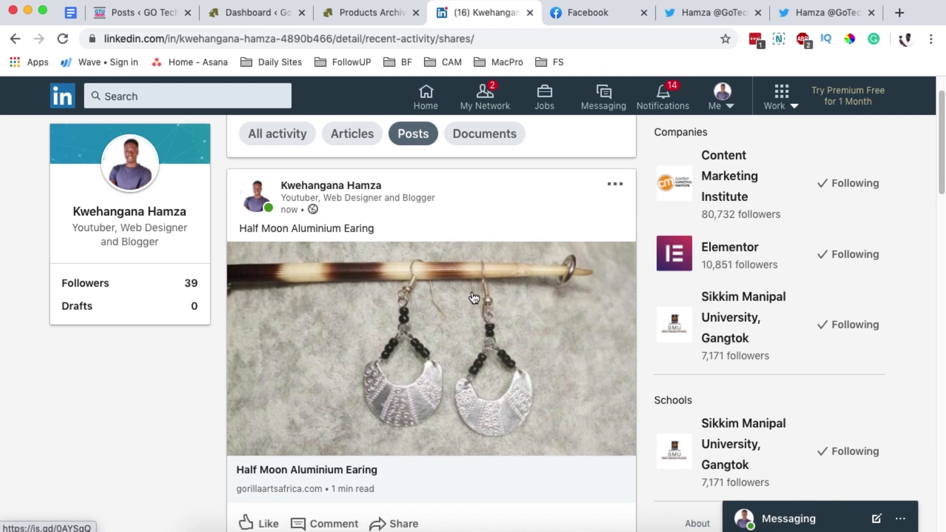
- Follow the shared post's link to inspect the Half Moon Aluminium Earing product page, and return to the LinkedIn and store pages
click(383, 400)
click(517, 7)
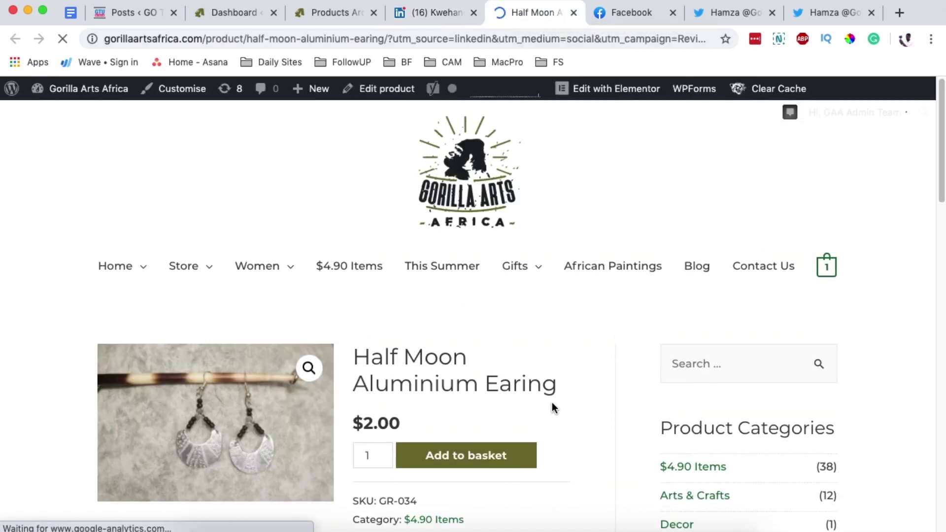
scroll(552, 402, down, 4)
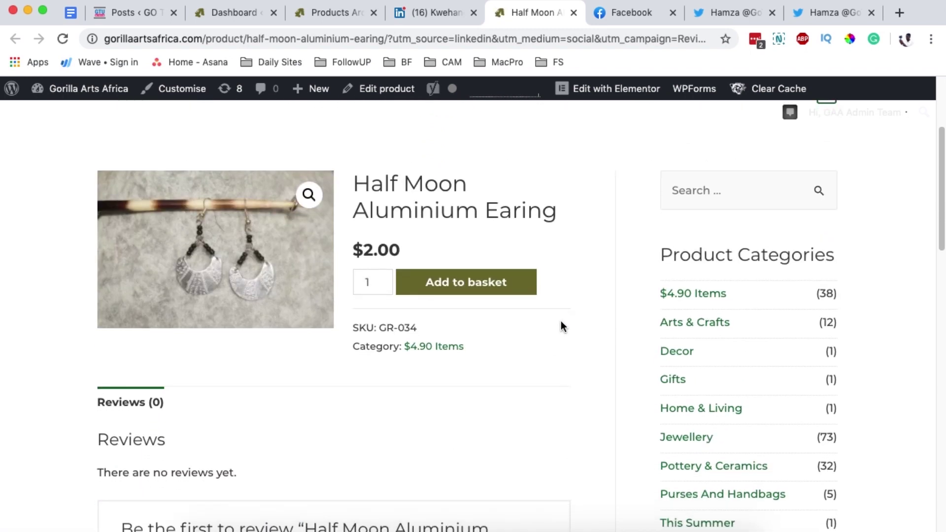
click(436, 15)
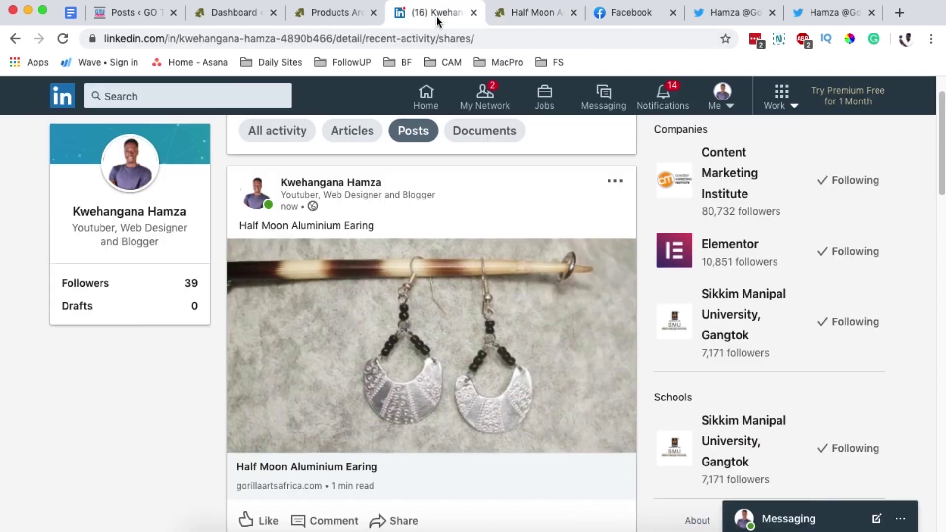
click(322, 13)
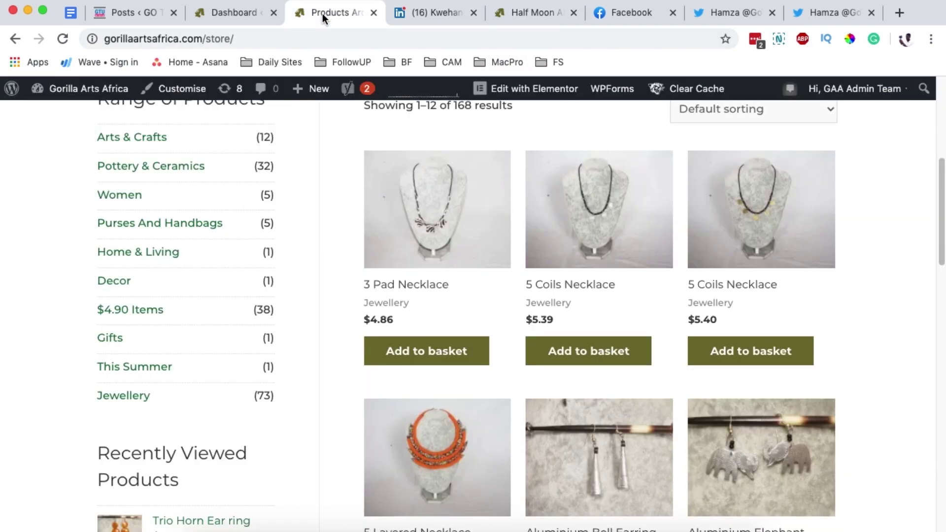
- Review the products queued for LinkedIn in the Revive Old Posts sharing queue, and stop the sharing
click(274, 13)
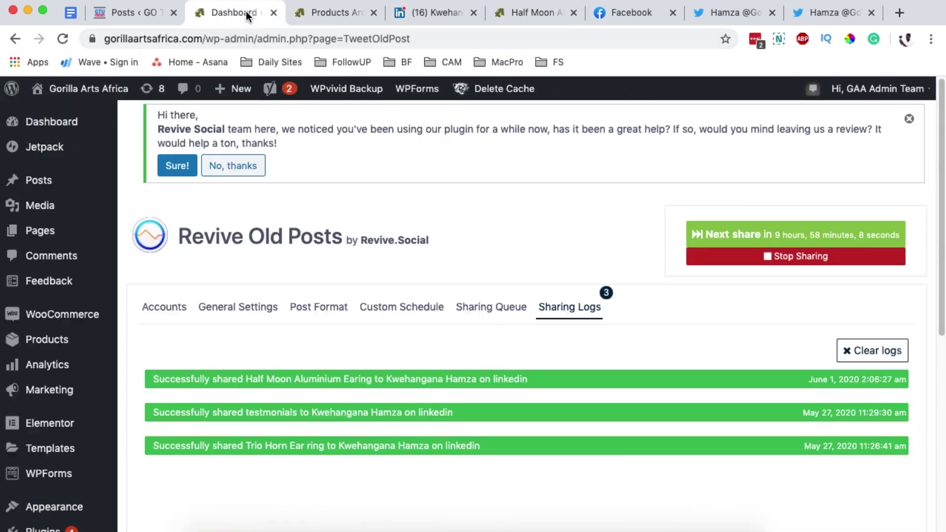
click(482, 311)
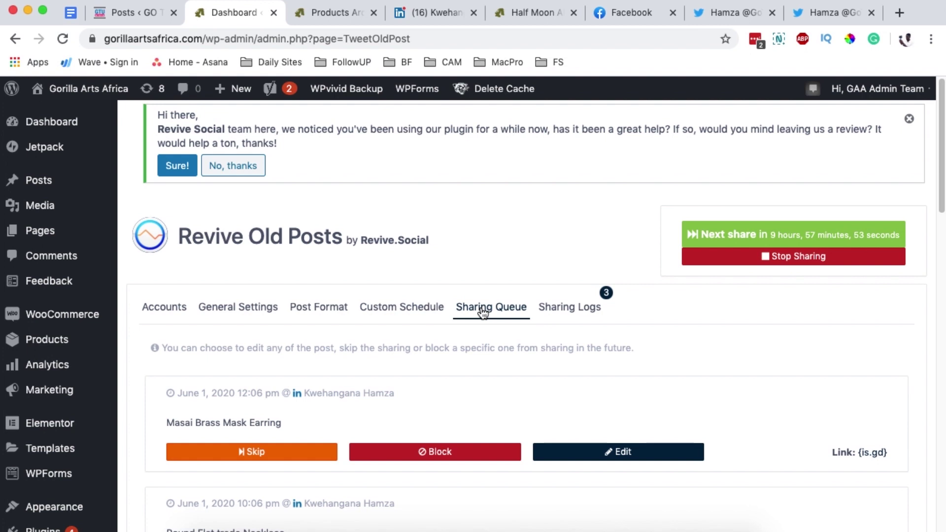
click(268, 308)
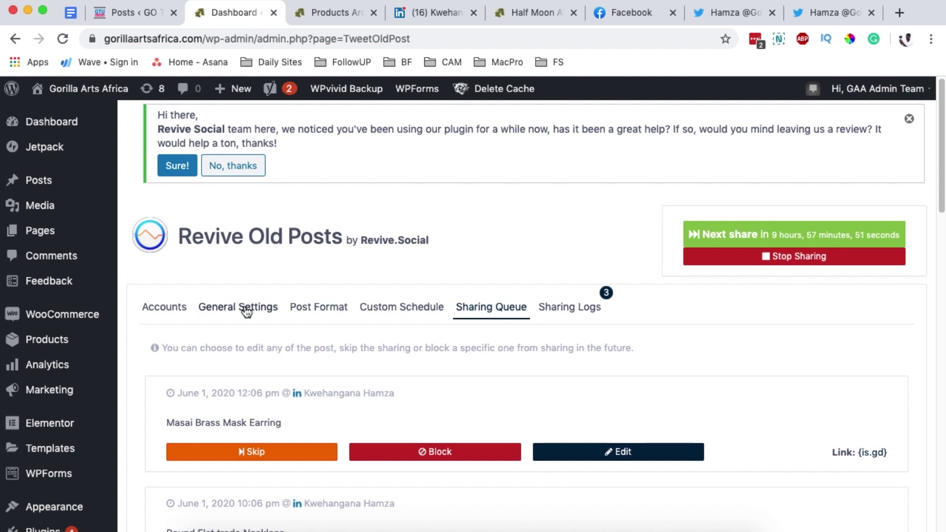
click(486, 307)
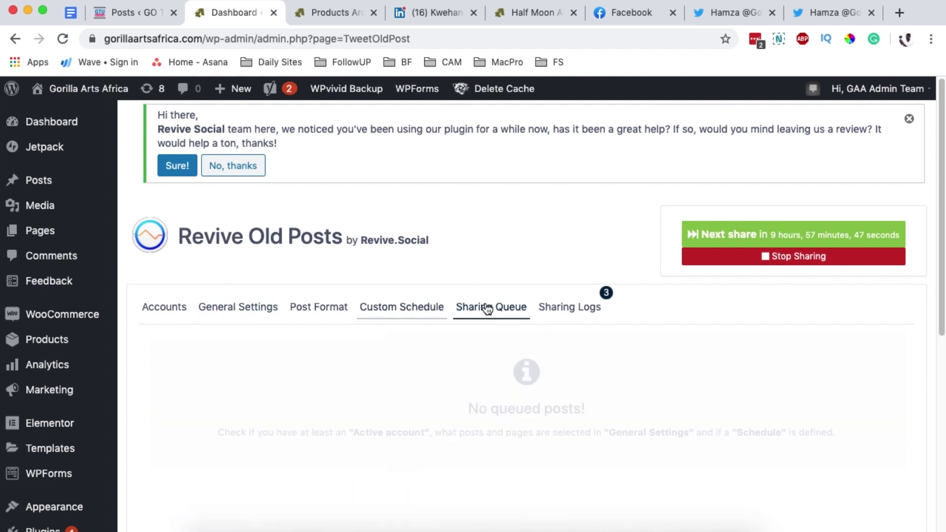
scroll(517, 340, down, 3)
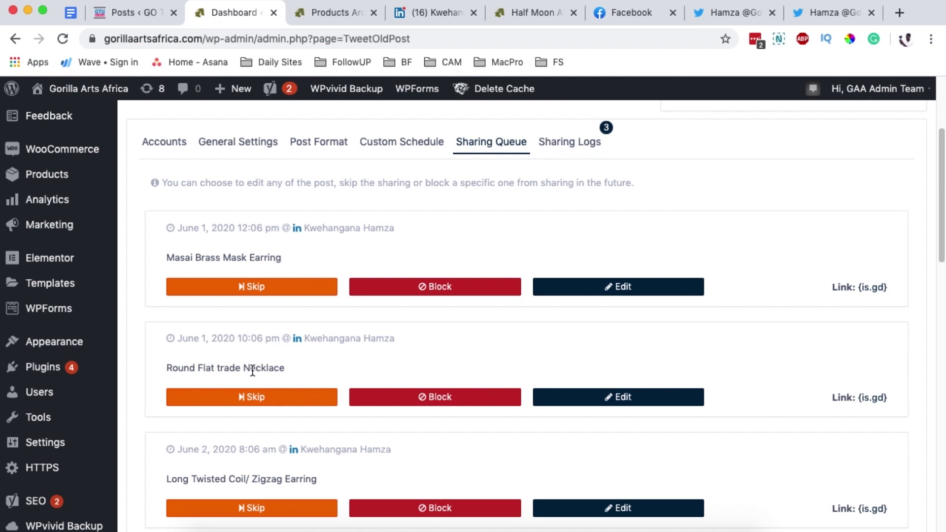
scroll(200, 463, down, 2)
scroll(154, 490, down, 5)
scroll(349, 444, up, 8)
scroll(348, 443, up, 2)
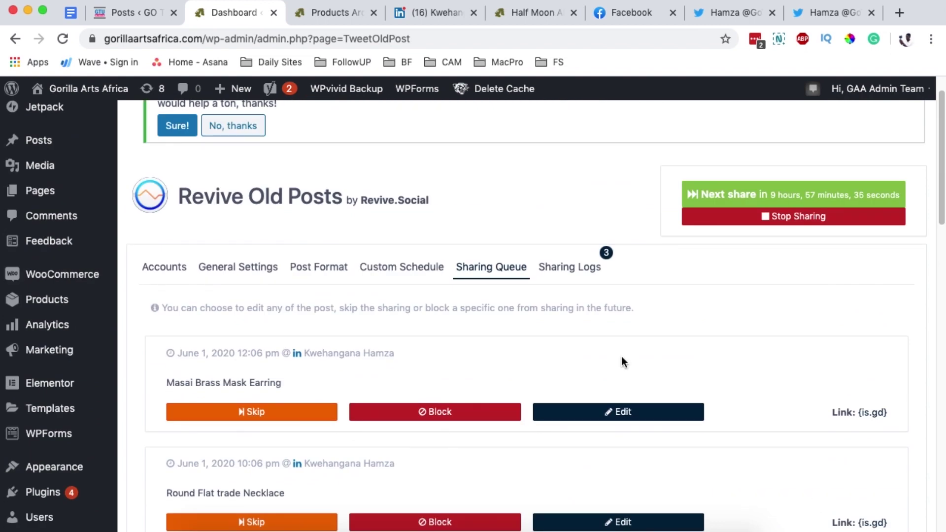
click(802, 217)
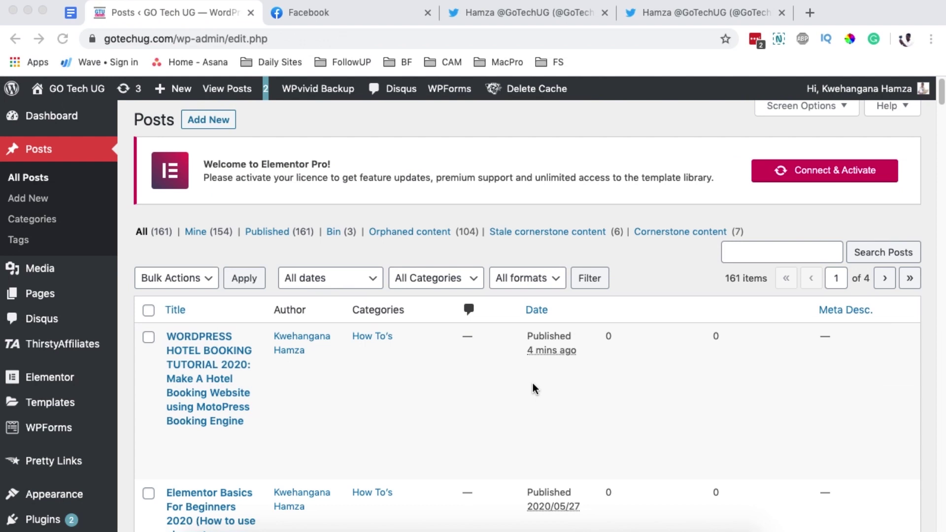
- Set Media as the shared post type in the GO Tech UG site's Revive Old Posts general settings and save them
scroll(535, 389, down, 10)
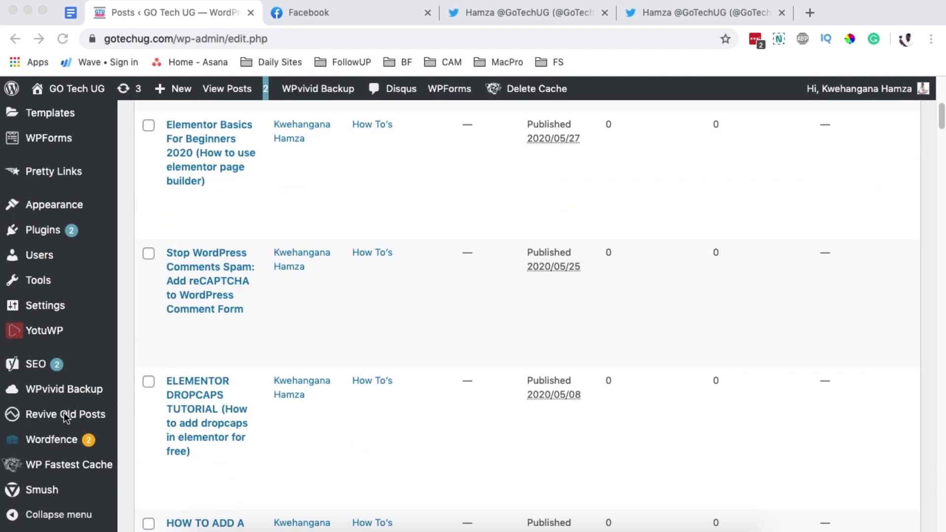
click(63, 414)
click(216, 195)
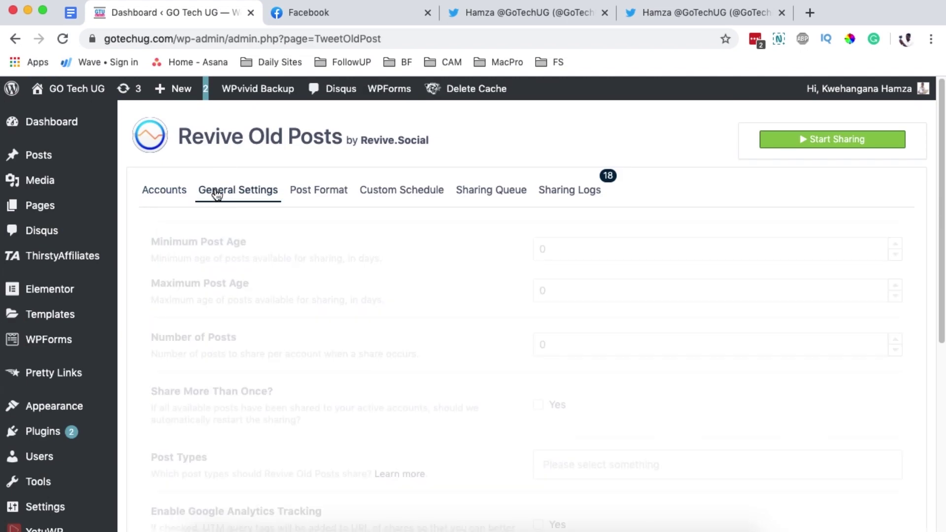
scroll(394, 383, down, 5)
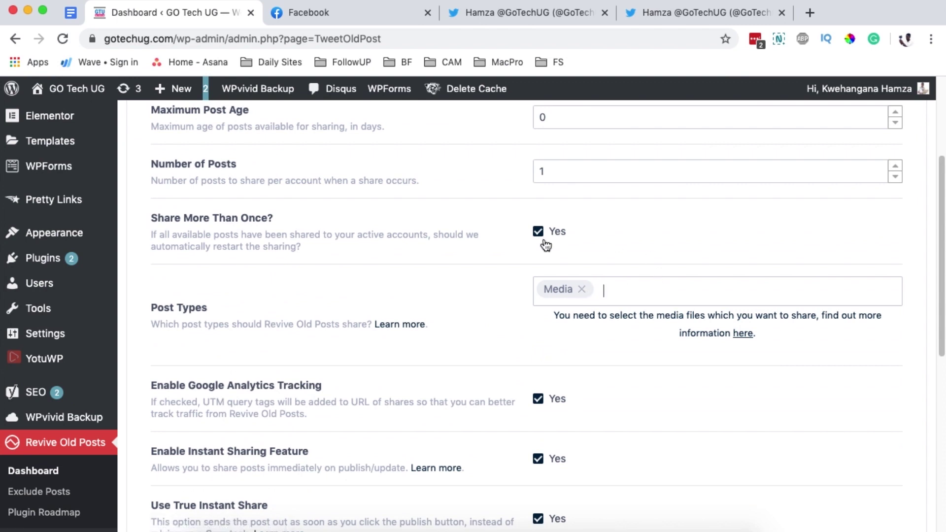
scroll(619, 356, down, 8)
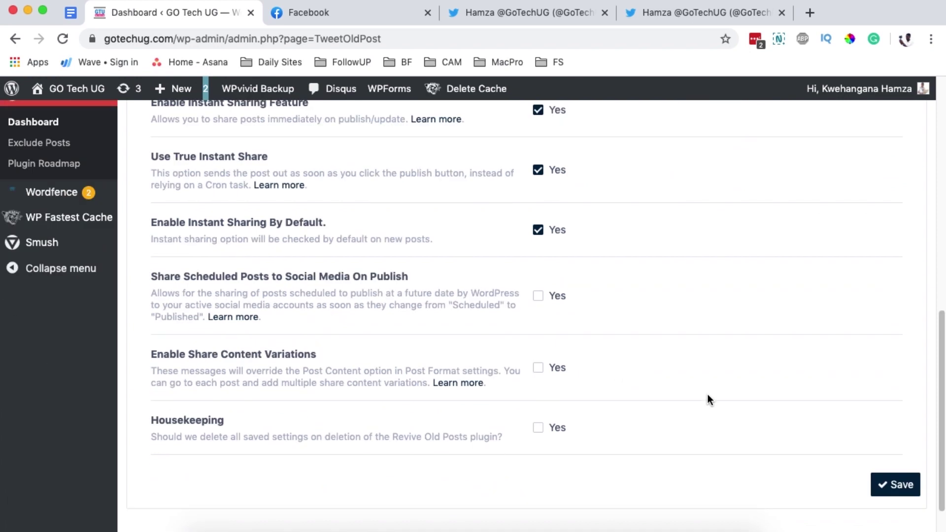
click(889, 490)
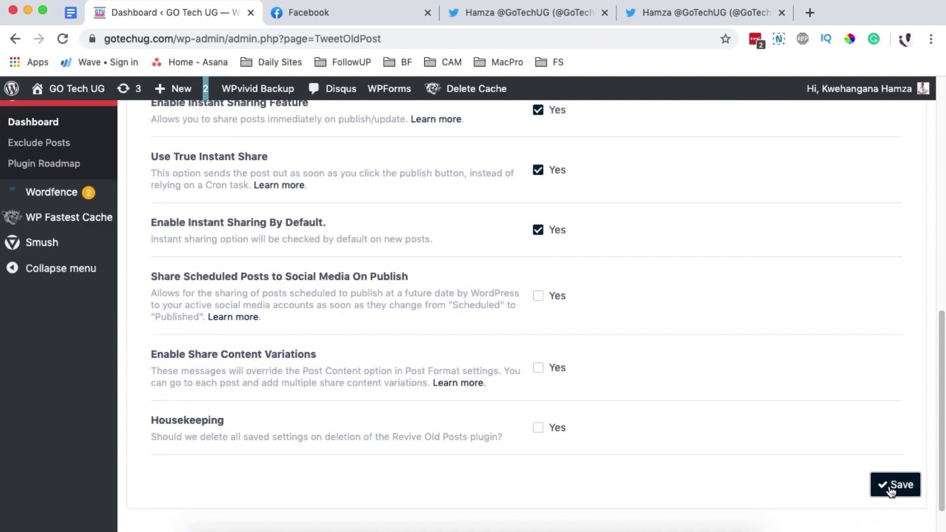
- Open the attachment details of the Before & After image compare picture in the GO Tech UG site's Media Library
scroll(785, 360, up, 8)
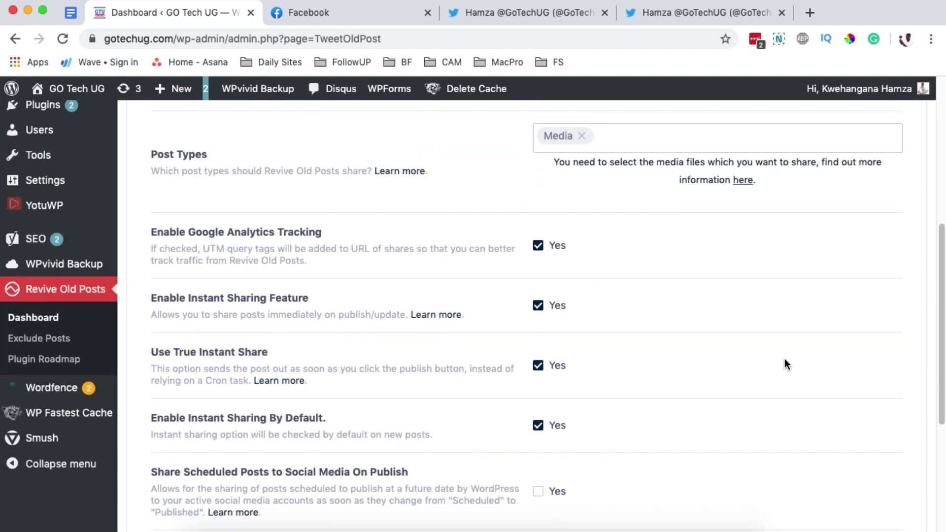
scroll(785, 358, up, 3)
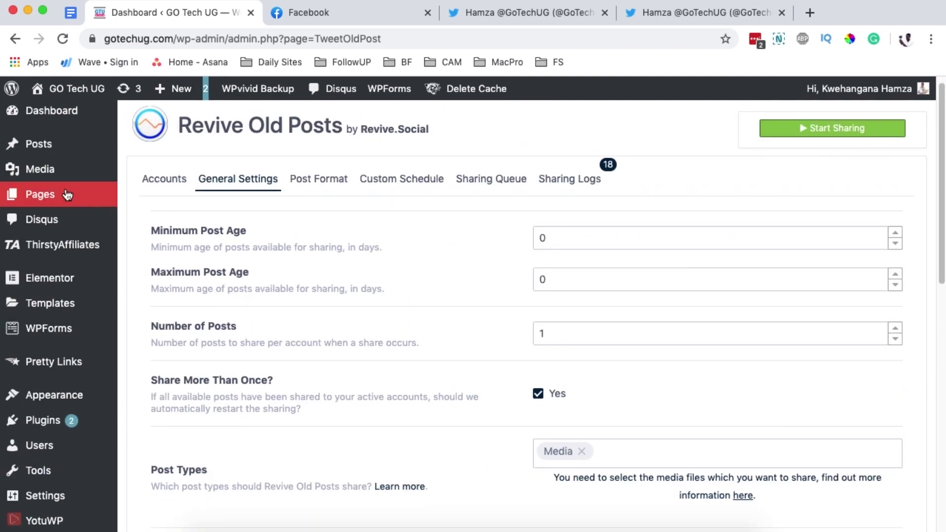
mouse_move(55, 179)
click(143, 173)
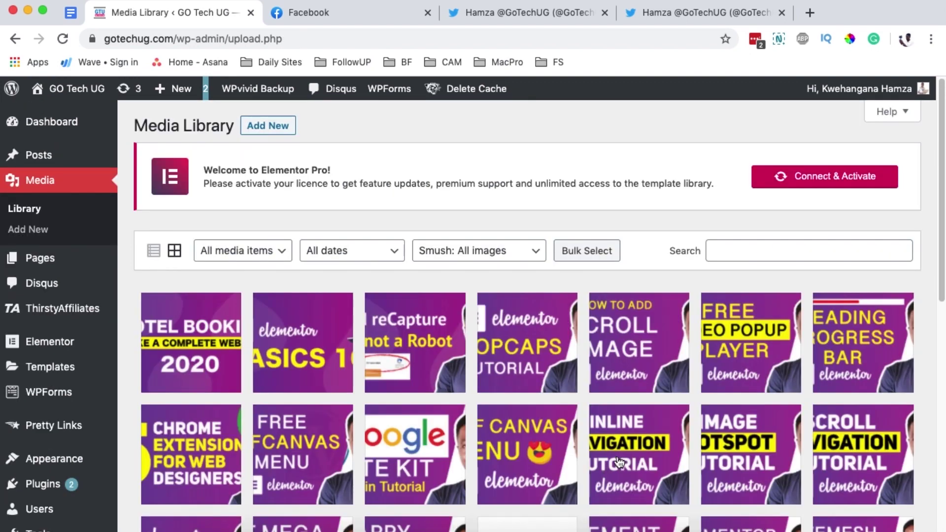
scroll(620, 436, down, 4)
scroll(620, 436, down, 1)
scroll(620, 409, down, 2)
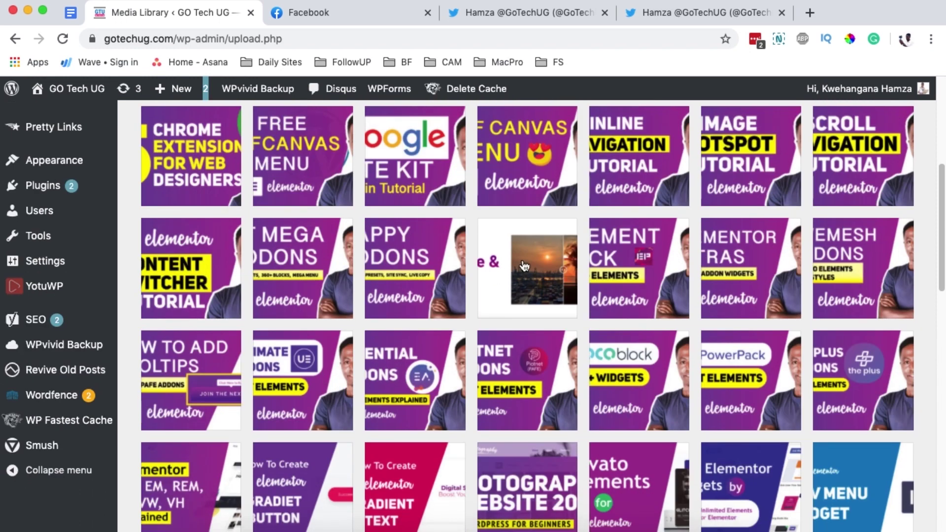
click(525, 269)
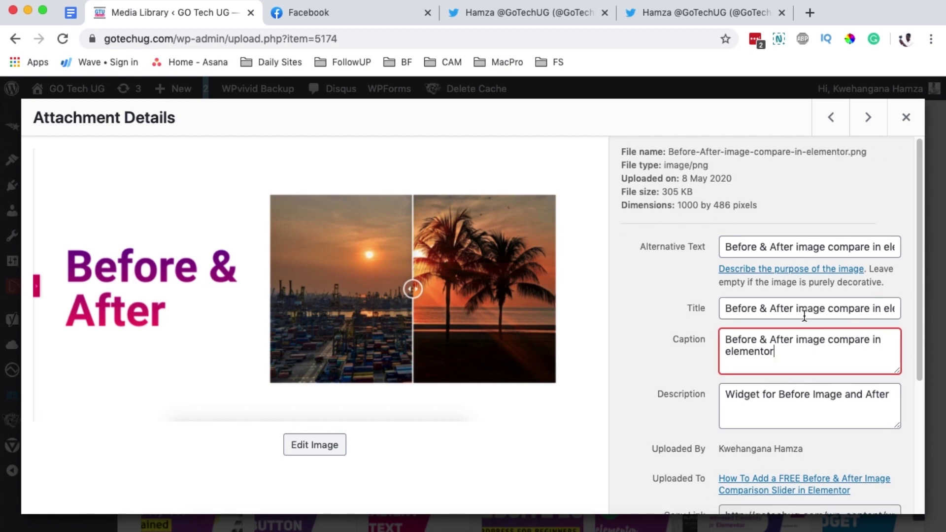
- Allow sharing of the Before & After image via Revive Old Post in its attachment details, and close them
click(779, 308)
scroll(779, 308, down, 8)
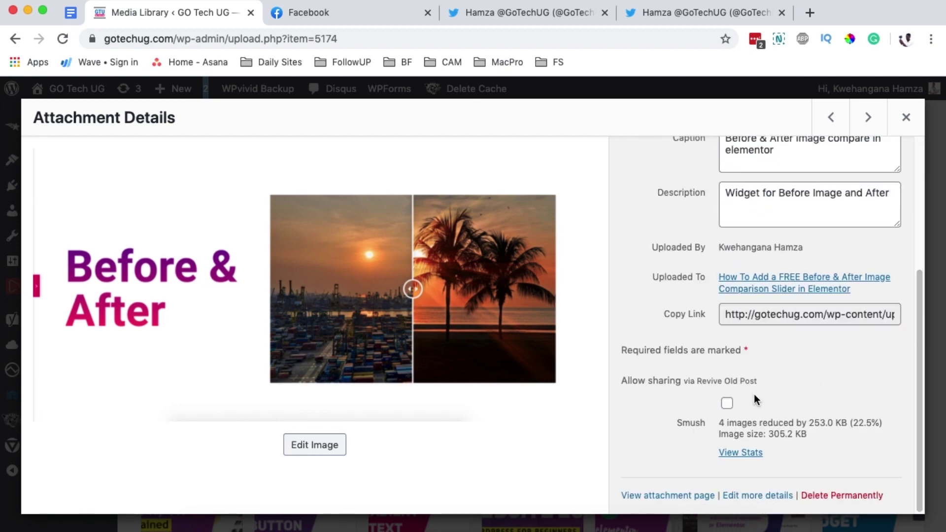
click(727, 404)
scroll(775, 412, up, 5)
click(896, 125)
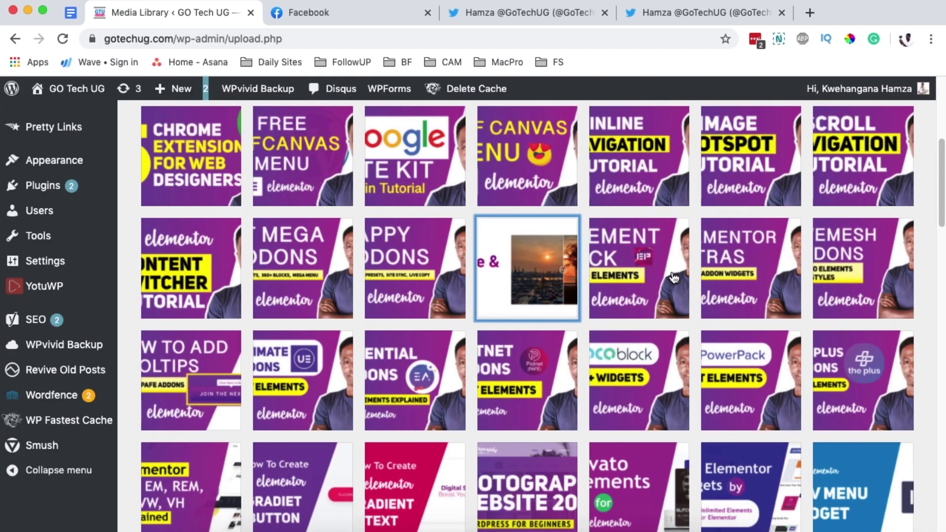
- Start sharing in Revive Old Posts and check the sharing logs for the Before & After image's Twitter entry
click(100, 372)
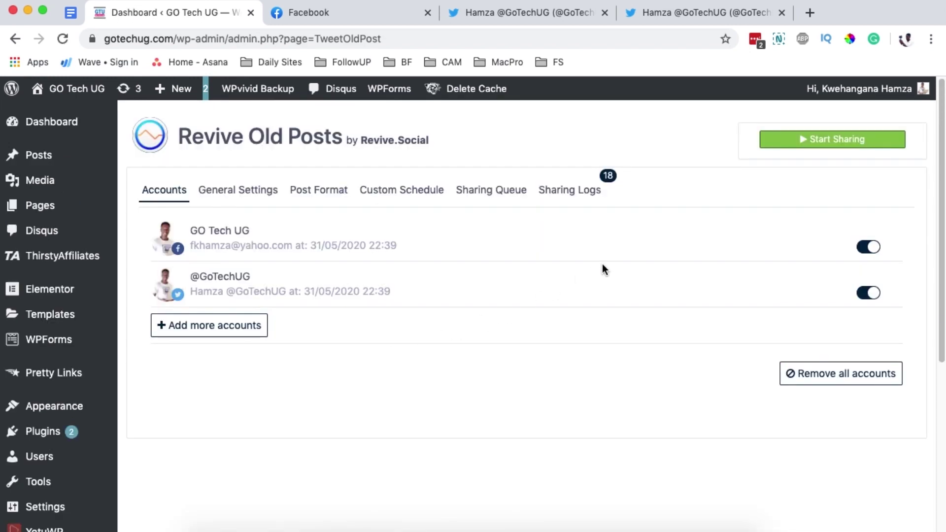
click(816, 142)
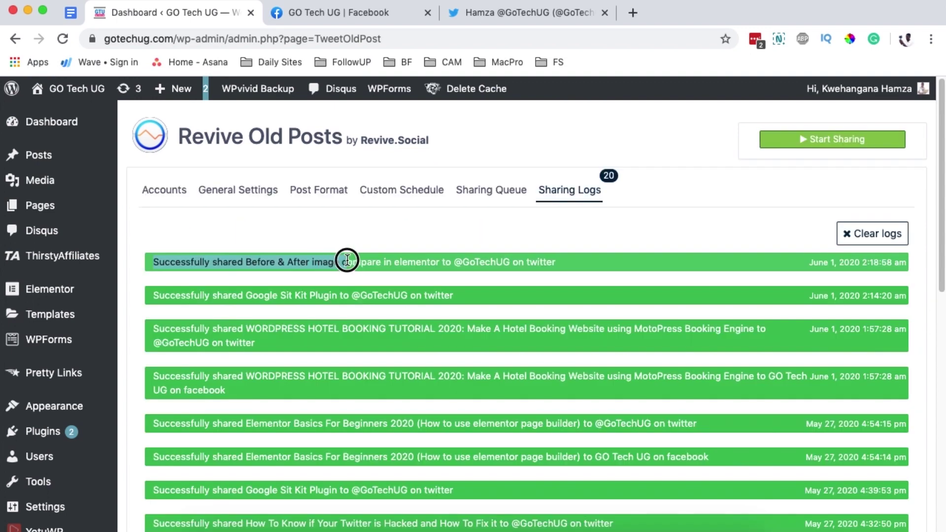
drag(345, 258, 575, 262)
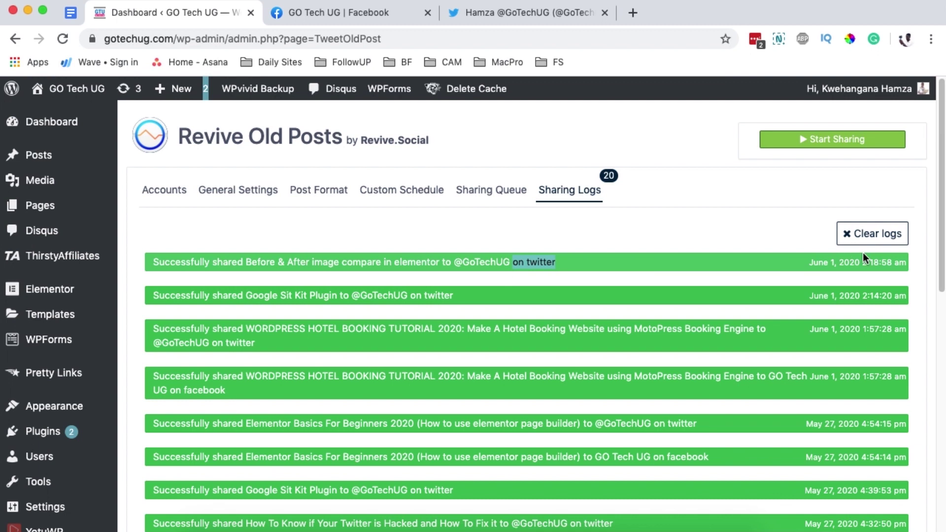
- Switch to Twitter and inspect the shared Before & After tweet on the refreshed GoTechUG profile, including its full-size image and linked article
click(521, 14)
key(super+r)
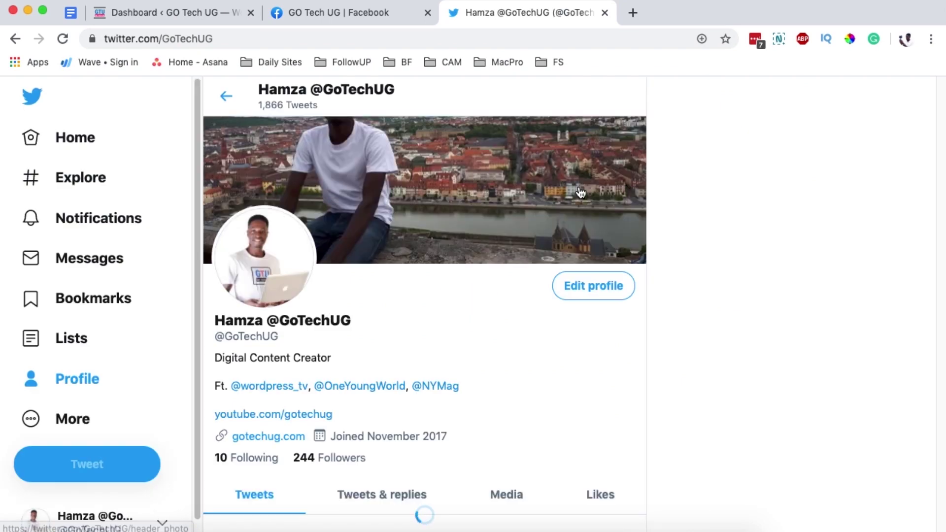
scroll(678, 255, down, 5)
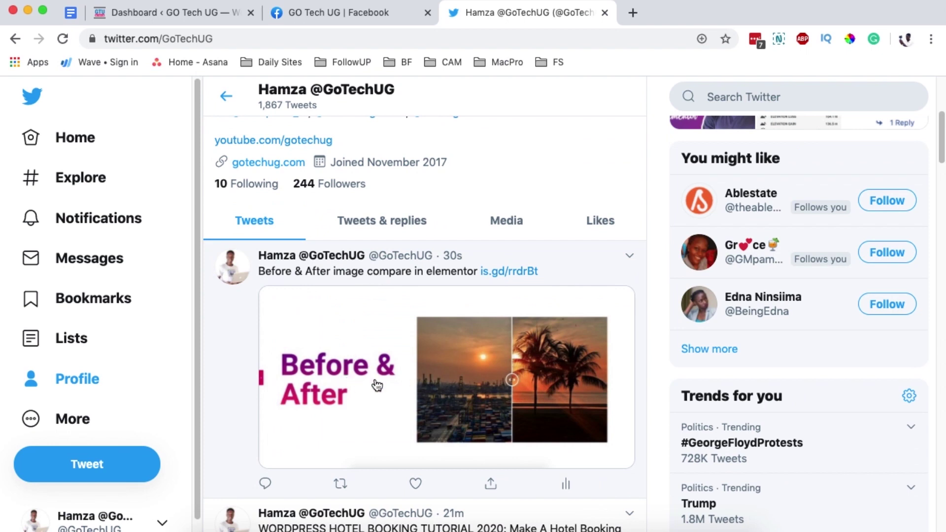
click(429, 382)
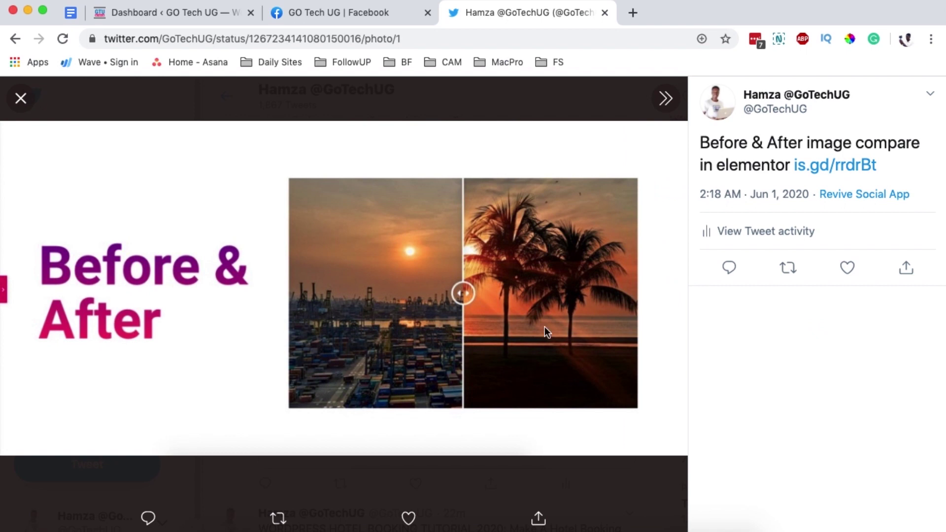
click(20, 99)
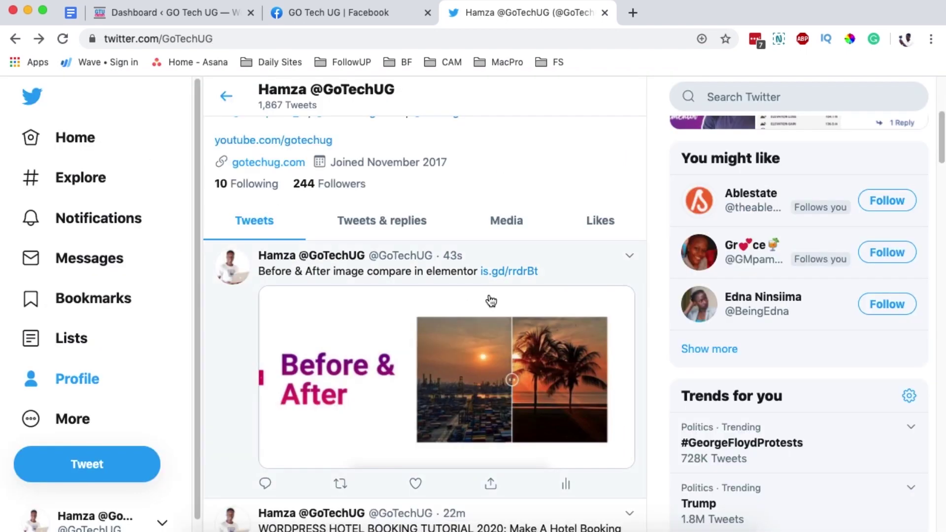
click(508, 271)
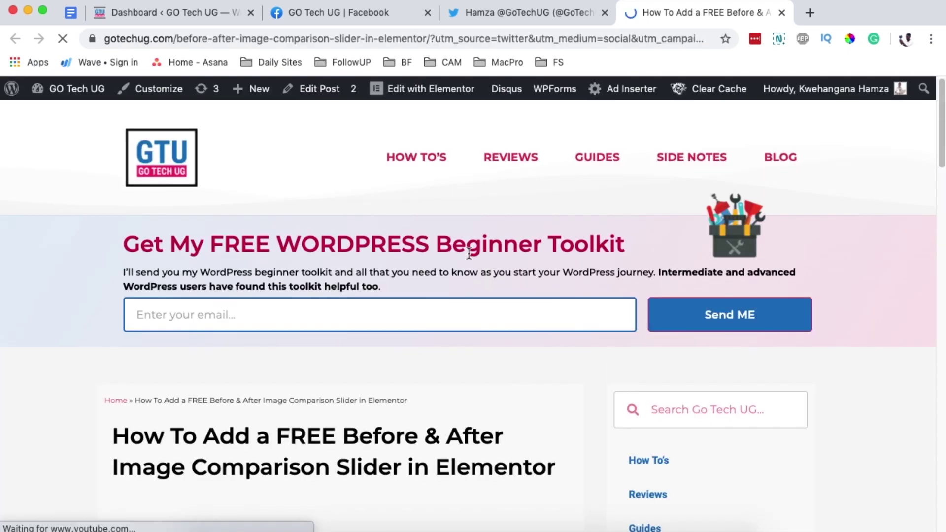
scroll(469, 252, down, 3)
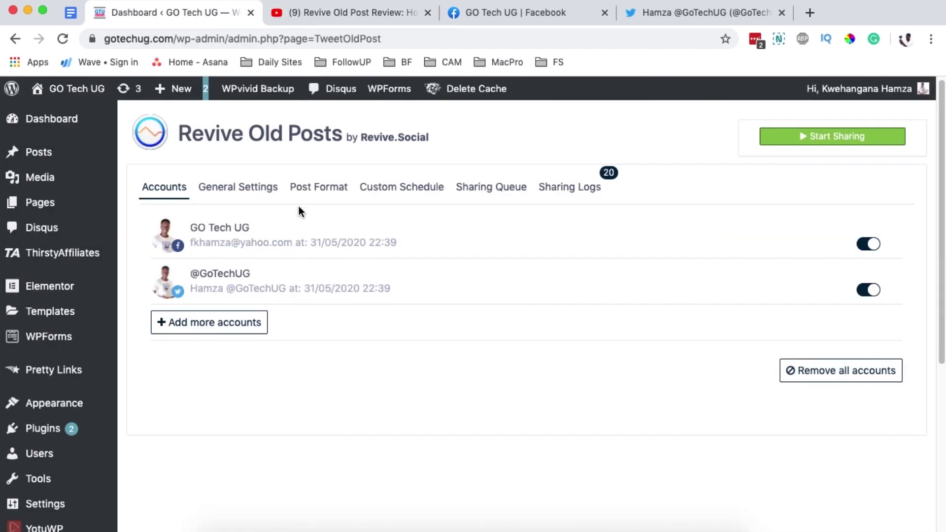
- Review the networks available for adding accounts in Revive Old Posts, along with its general settings and post format options
click(314, 187)
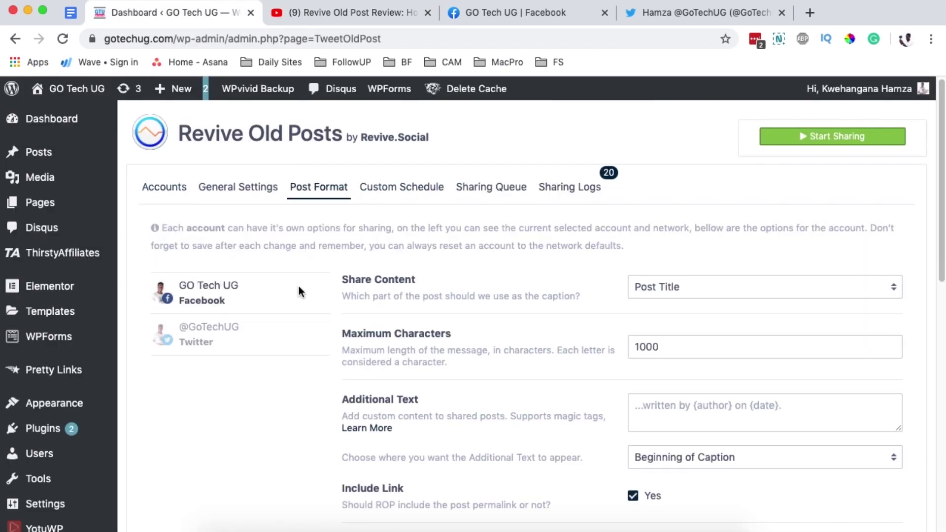
click(164, 187)
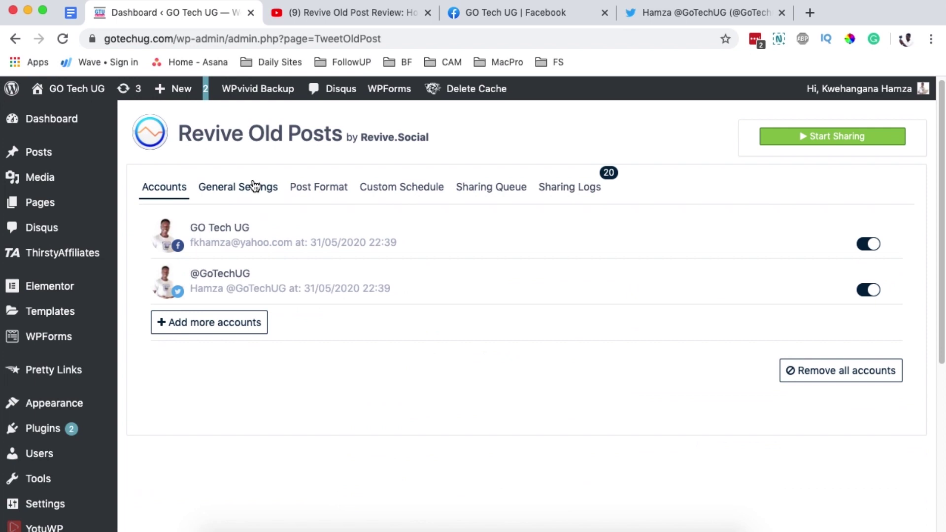
click(224, 326)
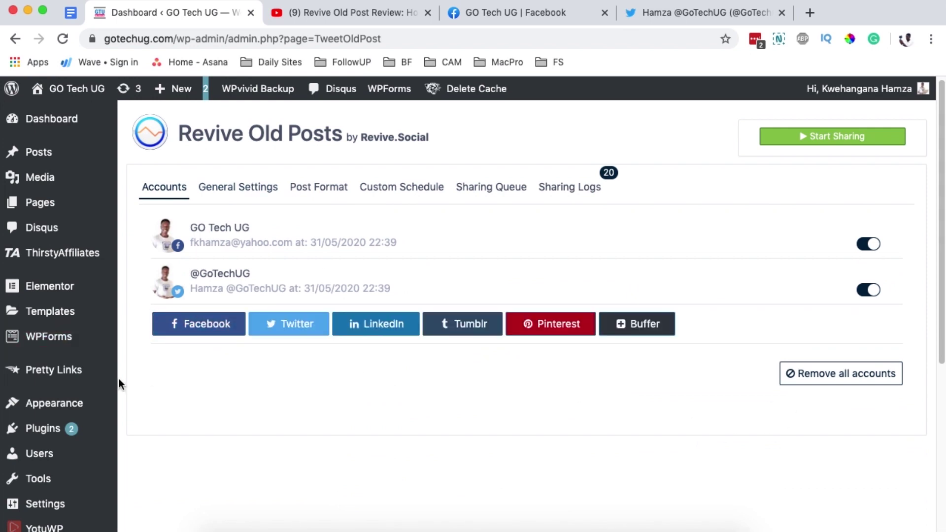
click(643, 329)
click(567, 276)
click(240, 192)
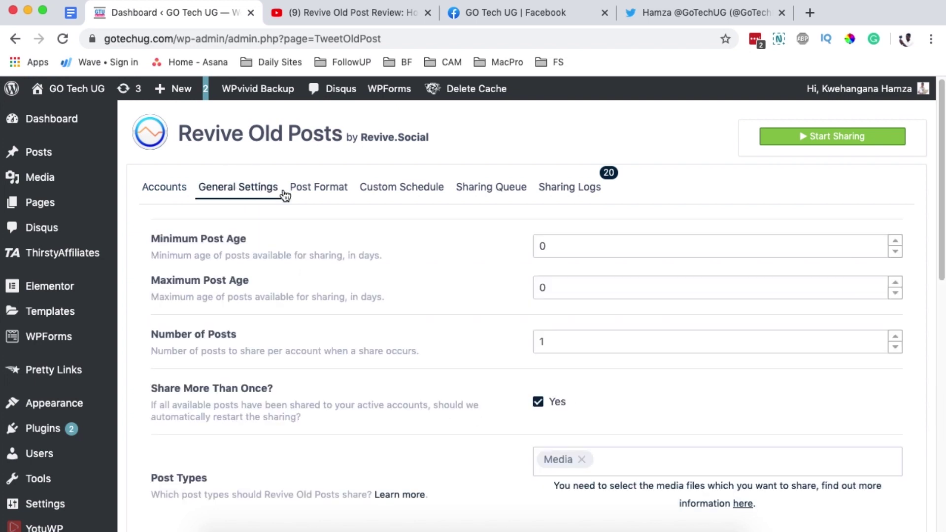
click(326, 191)
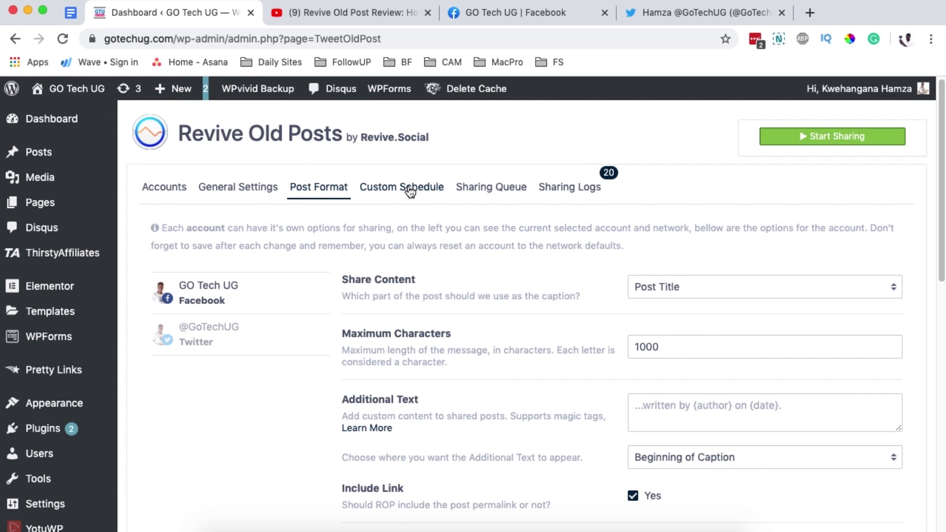